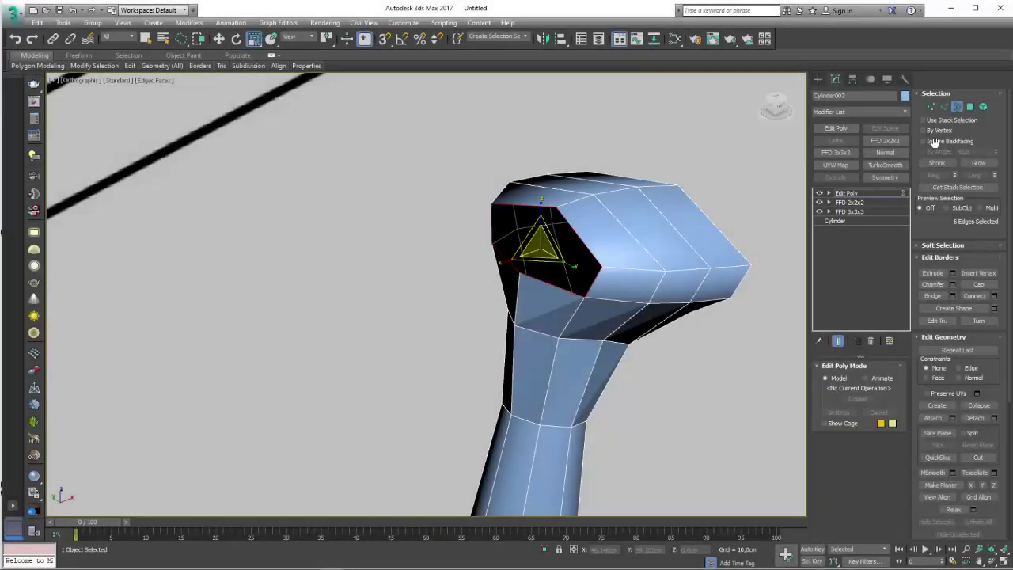
# - Deselect two top-opening edges, then select a top corner vertex of the leg in the Front view
pyautogui.click(943, 107)
pyautogui.keyDown('alt'); pyautogui.click(595, 280); pyautogui.keyUp('alt')
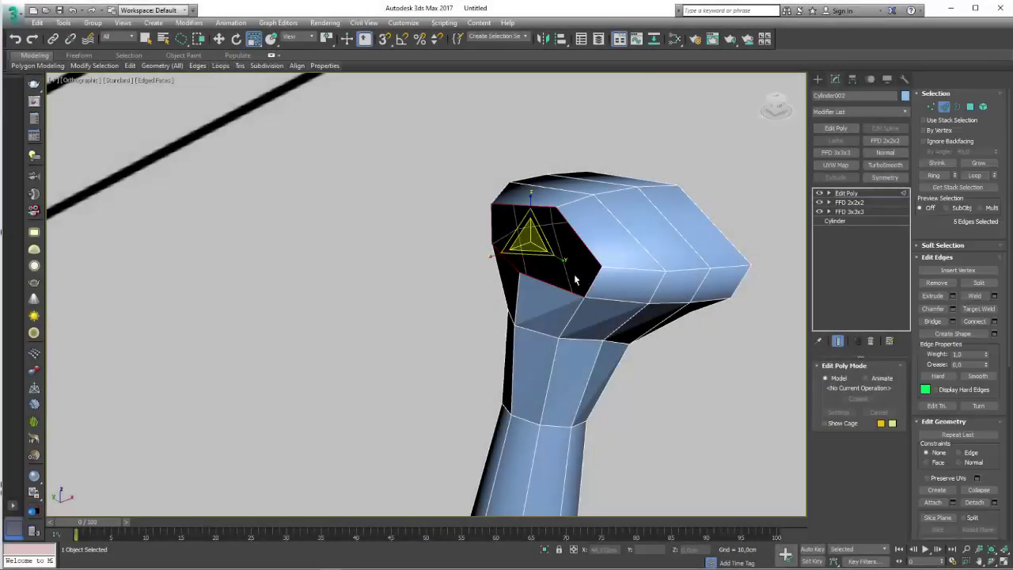
pyautogui.keyDown('alt'); pyautogui.click(493, 230); pyautogui.keyUp('alt')
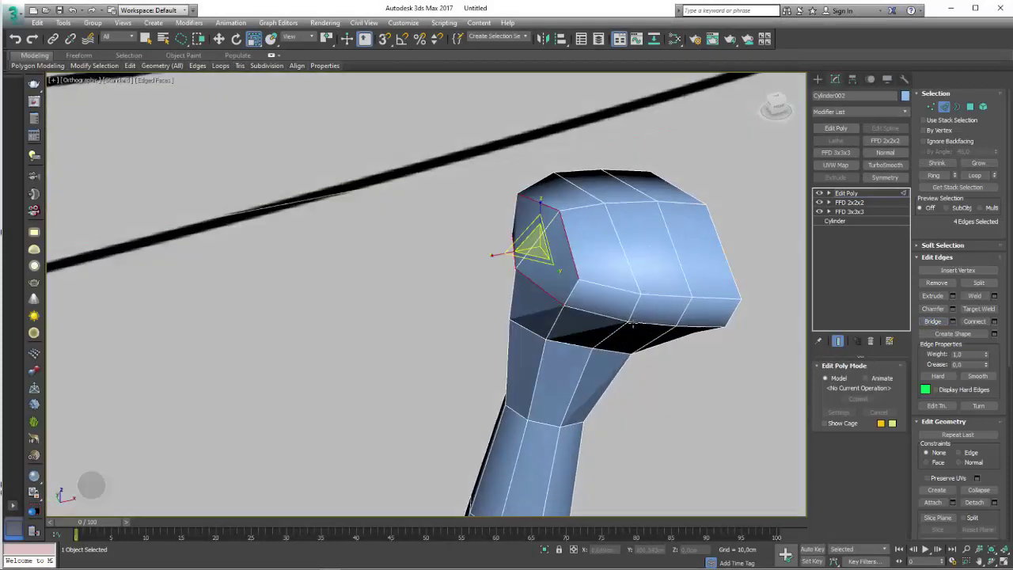
pyautogui.click(931, 107)
pyautogui.click(559, 210)
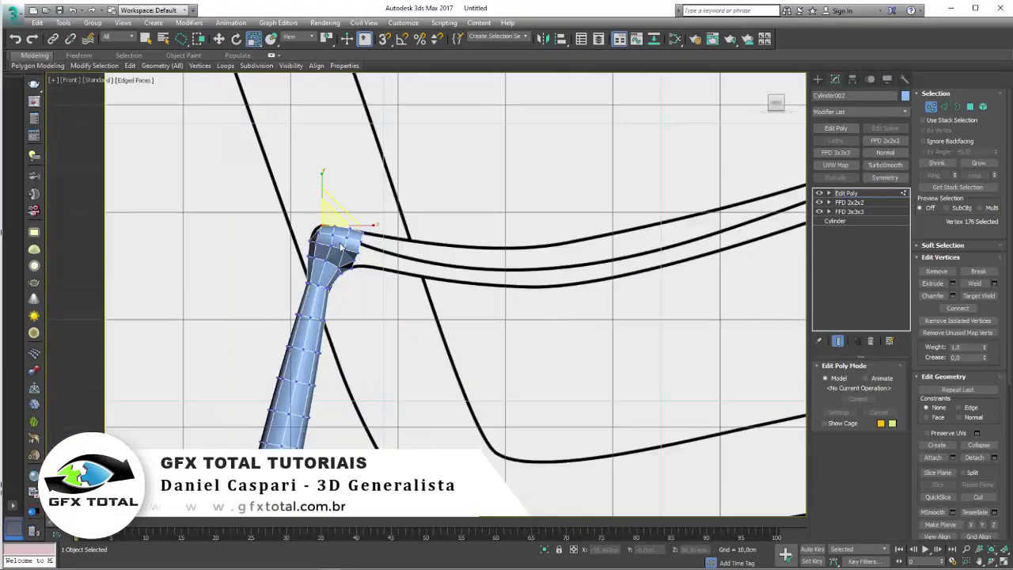
# - Move five leg-top vertices leftward so the top follows the chair sketch outline
pyautogui.scroll(5, 379, 264)
pyautogui.press('w')
pyautogui.moveTo(392, 231); pyautogui.dragTo(323, 230)
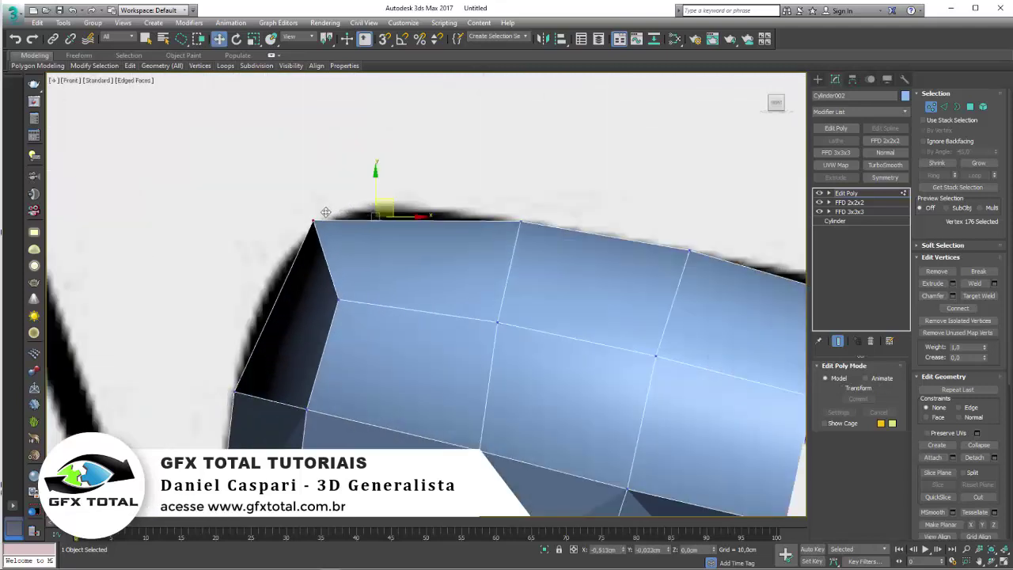
pyautogui.click(519, 223)
pyautogui.moveTo(522, 218); pyautogui.dragTo(440, 202)
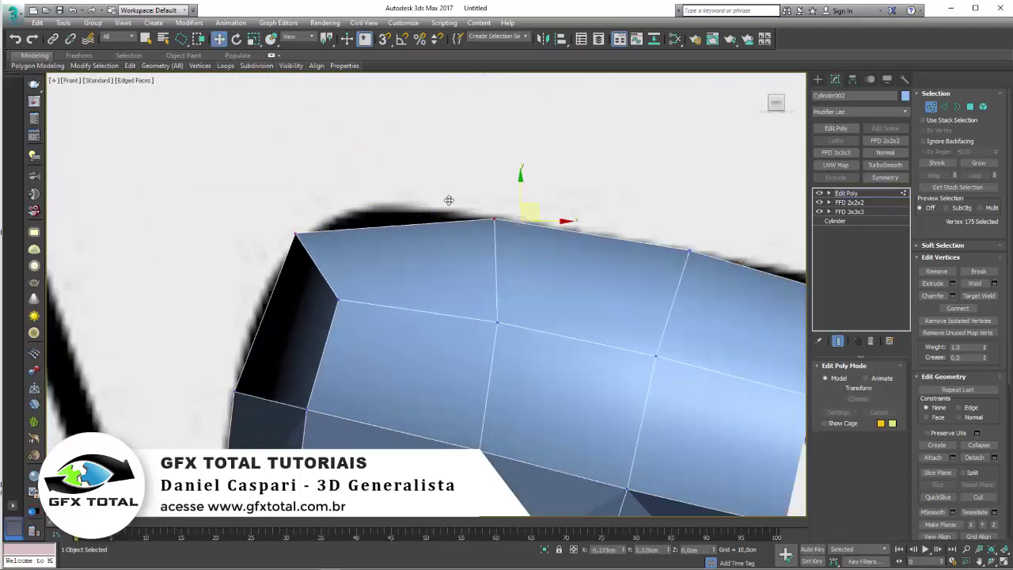
pyautogui.click(495, 324)
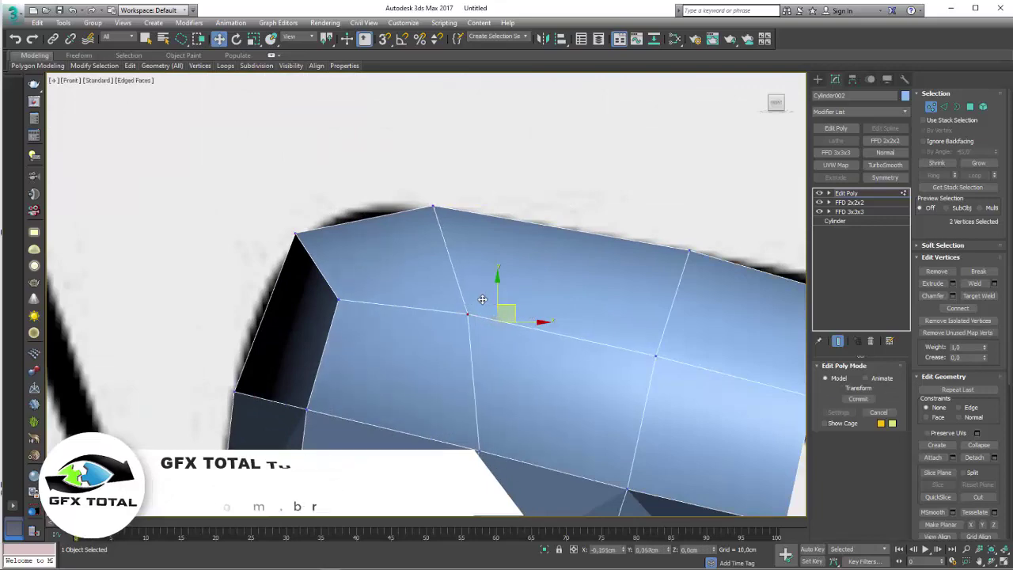
pyautogui.moveTo(499, 318); pyautogui.dragTo(467, 308)
pyautogui.click(657, 354)
pyautogui.moveTo(669, 337); pyautogui.dragTo(662, 332)
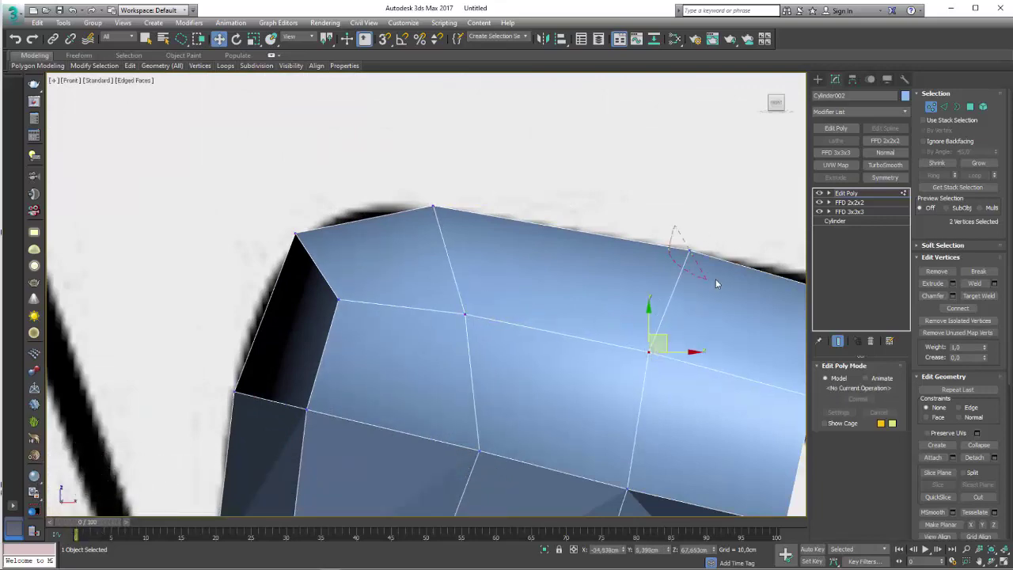
pyautogui.click(689, 252)
pyautogui.moveTo(725, 269); pyautogui.dragTo(713, 269)
# - Exit Vertex level and view the leg top in the Perspective viewport
pyautogui.scroll(-5, 713, 269)
pyautogui.moveTo(713, 269); pyautogui.dragTo(386, 271, button='middle')
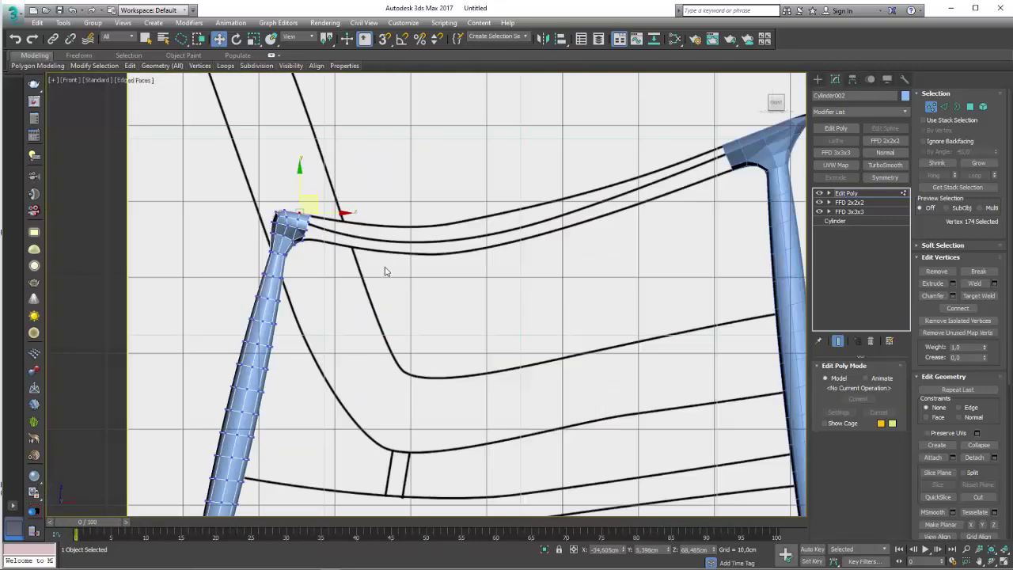
pyautogui.click(855, 194)
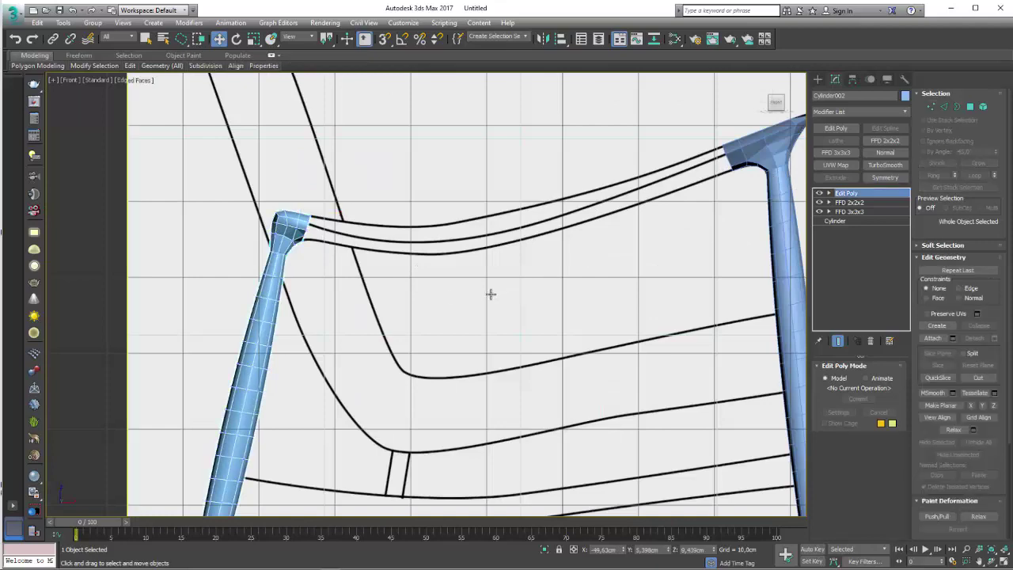
pyautogui.press('p')
pyautogui.scroll(5, 391, 312)
pyautogui.moveTo(391, 311)
pyautogui.keyDown('alt'); pyautogui.mouseDown(button='middle')
pyautogui.moveTo(443, 316)
pyautogui.moveTo(674, 183)
pyautogui.moveTo(618, 262)
pyautogui.mouseUp(button='middle'); pyautogui.keyUp('alt')
# - Attach the right chair leg to Cylinder002
pyautogui.scroll(-3, 570, 328)
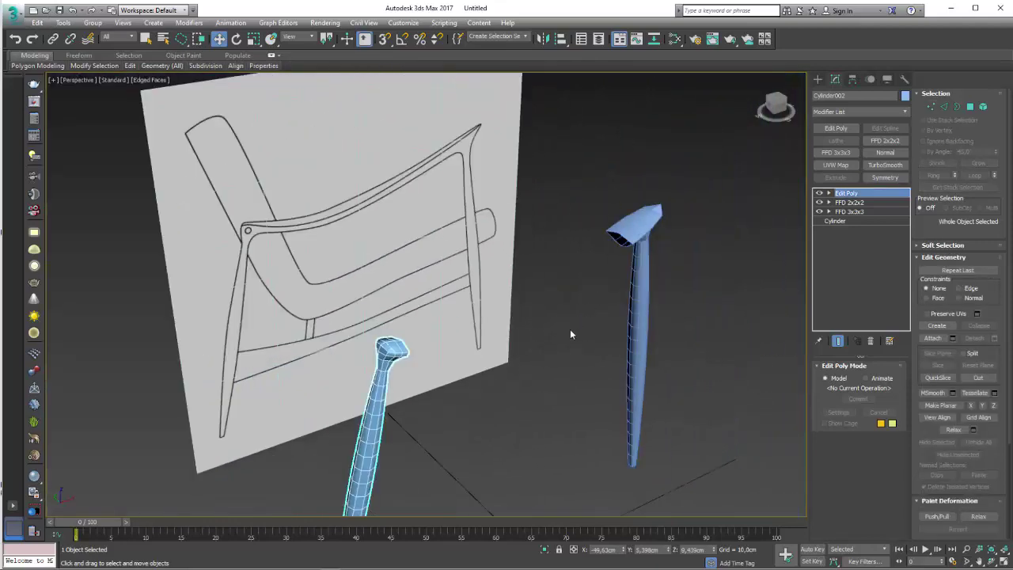
pyautogui.keyDown('alt'); pyautogui.moveTo(570, 329); pyautogui.dragTo(602, 280, button='middle'); pyautogui.keyUp('alt')
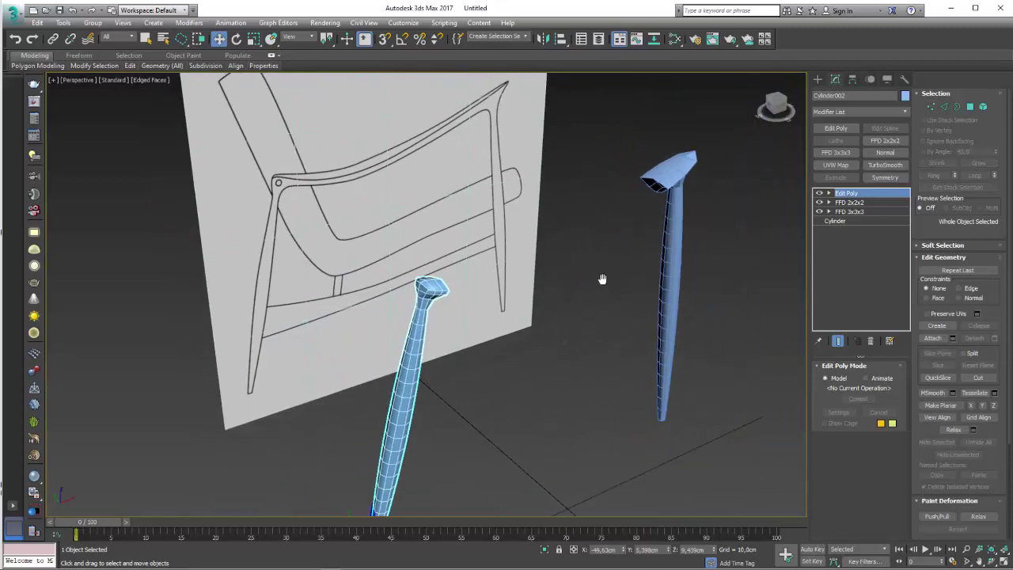
pyautogui.click(933, 338)
pyautogui.click(678, 199)
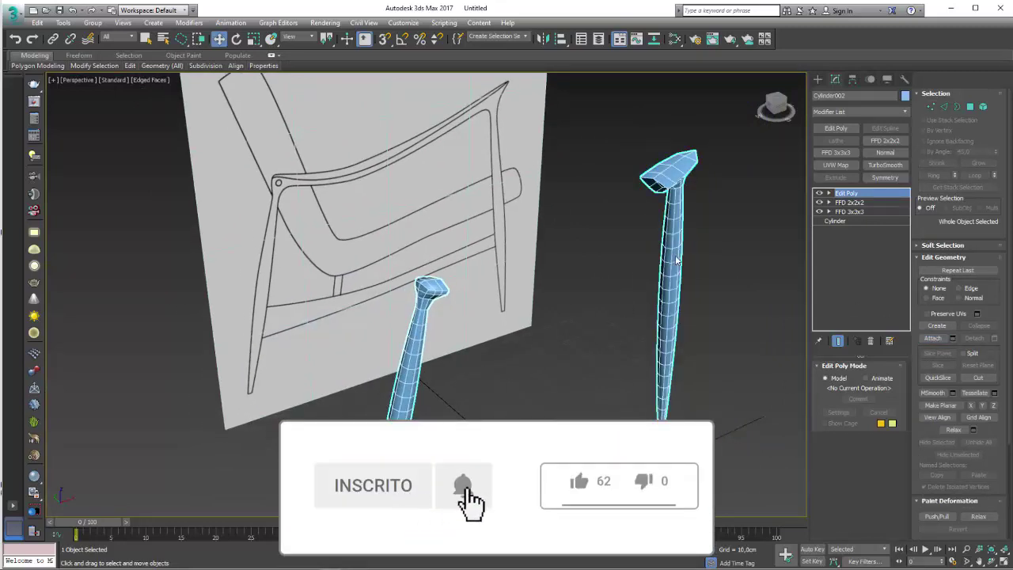
# - Select the top border openings of both legs at Border level
pyautogui.press('3')
pyautogui.click(661, 176)
pyautogui.press('w')
pyautogui.click(664, 166)
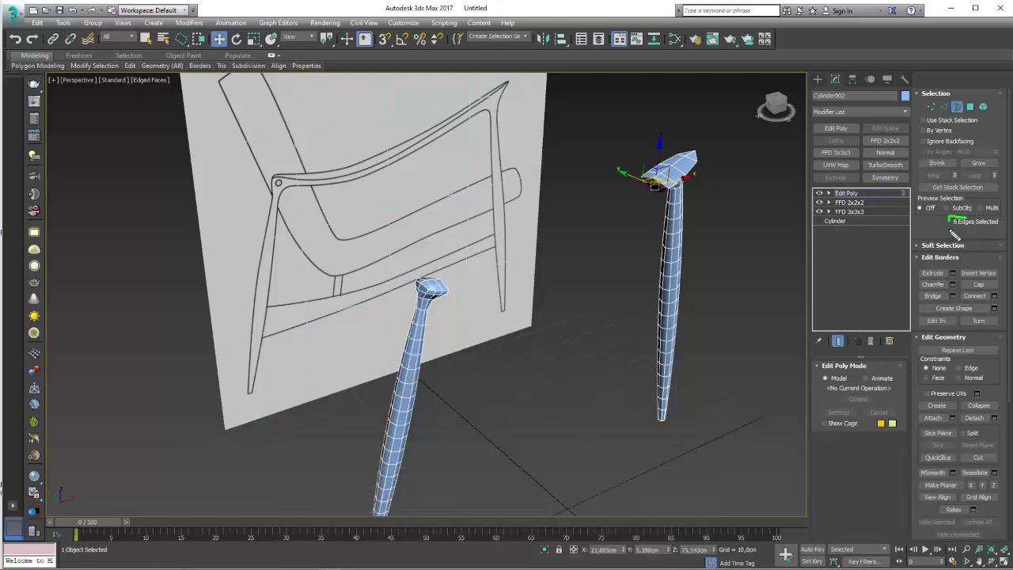
pyautogui.click(426, 302)
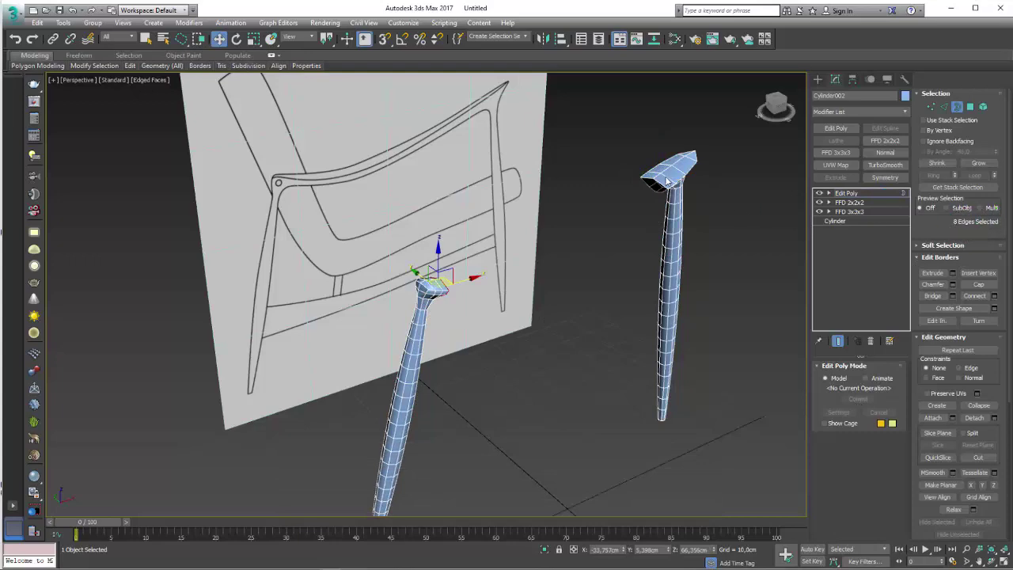
# - Ring-select the right leg's top cap edges, connect a new loop, and raise it on Z
pyautogui.scroll(3, 667, 182)
pyautogui.scroll(2, 657, 198)
pyautogui.scroll(-5, 642, 213)
pyautogui.scroll(4, 643, 213)
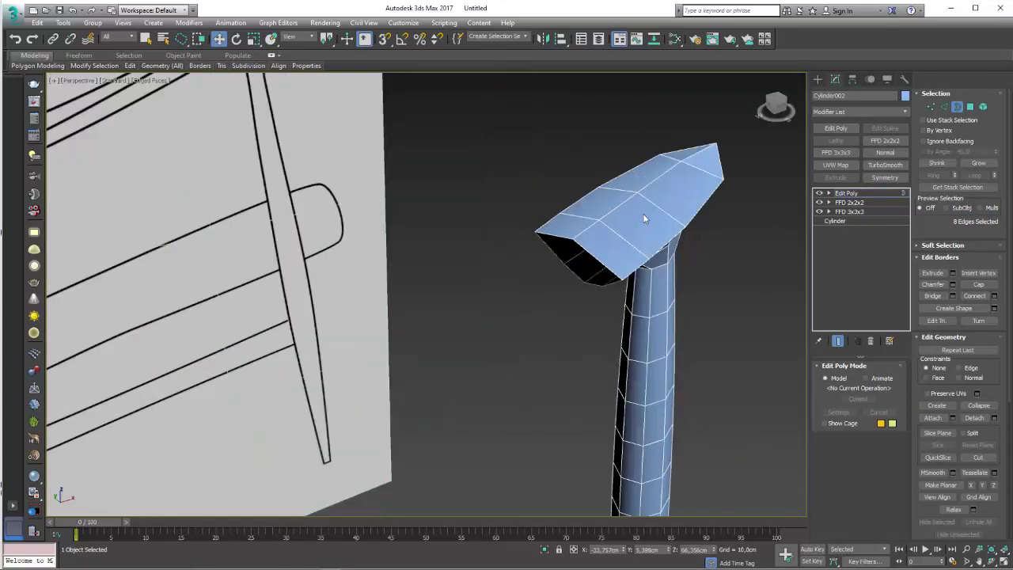
pyautogui.scroll(2, 642, 214)
pyautogui.click(945, 107)
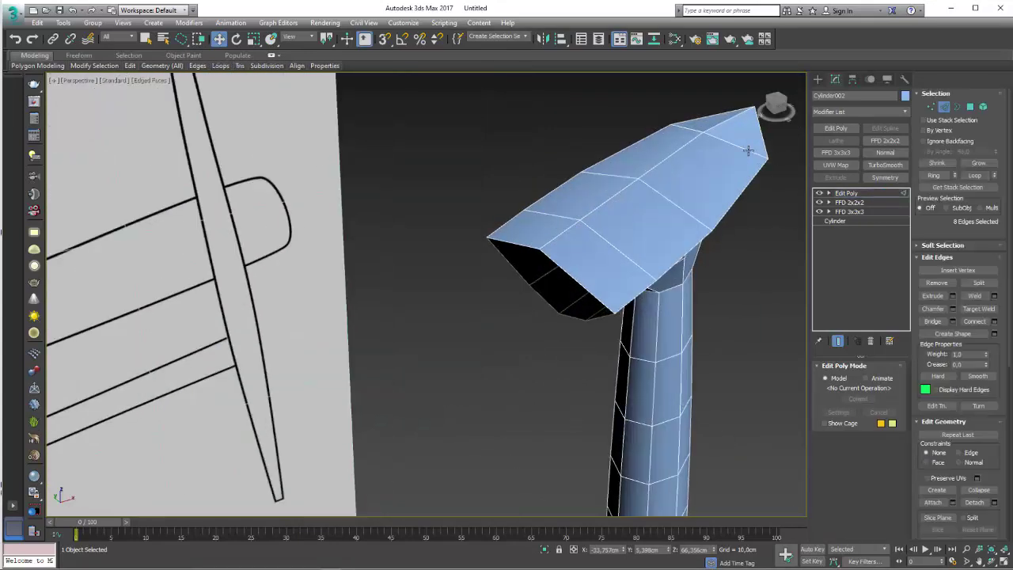
pyautogui.keyDown('ctrl'); pyautogui.click(695, 133); pyautogui.keyUp('ctrl')
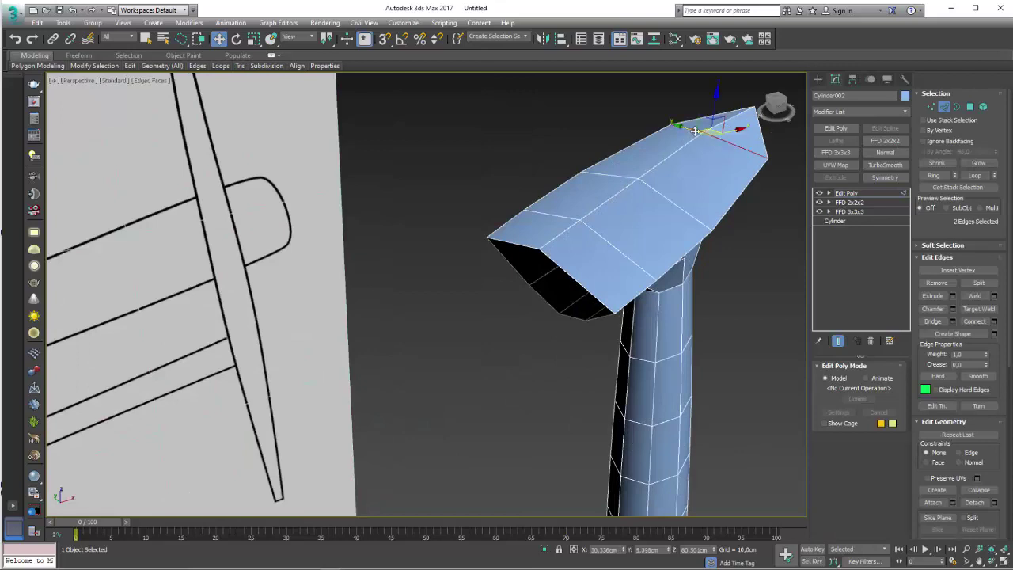
pyautogui.click(935, 176)
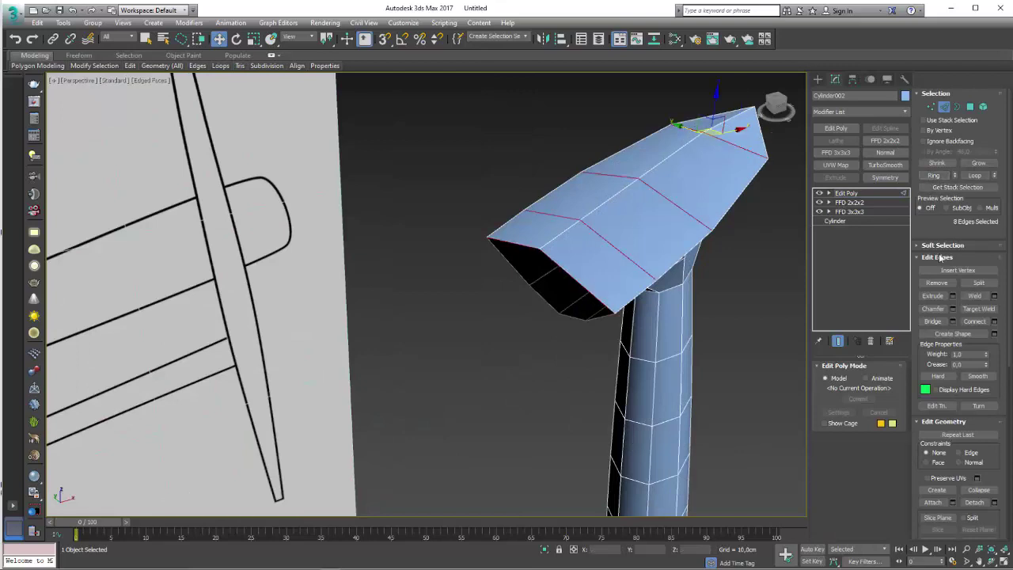
pyautogui.click(975, 320)
pyautogui.keyDown('alt'); pyautogui.moveTo(554, 237); pyautogui.dragTo(644, 163, button='middle'); pyautogui.keyUp('alt')
pyautogui.moveTo(647, 169); pyautogui.dragTo(647, 164)
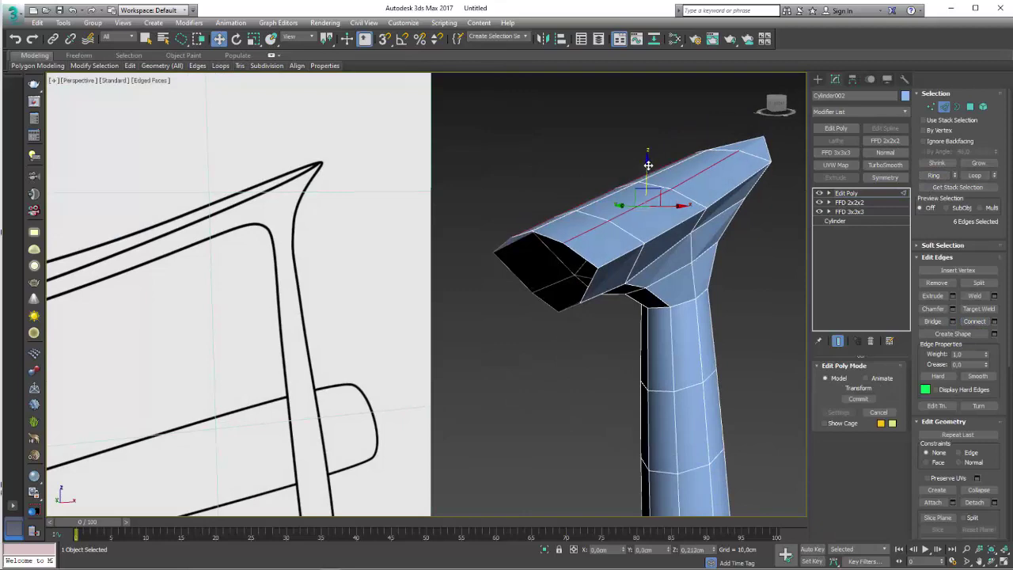
# - Pull two cap tip vertices down and left to form a pointed tip
pyautogui.keyDown('alt'); pyautogui.moveTo(648, 165); pyautogui.dragTo(792, 166, button='middle'); pyautogui.keyUp('alt')
pyautogui.click(933, 107)
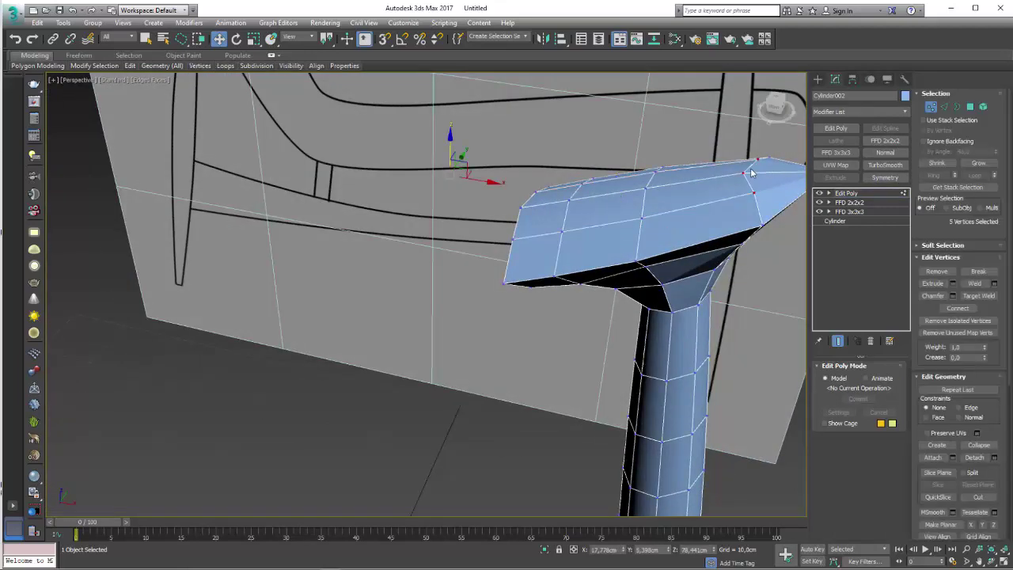
pyautogui.click(755, 161)
pyautogui.keyDown('ctrl'); pyautogui.click(752, 192); pyautogui.keyUp('ctrl')
pyautogui.scroll(3, 752, 192)
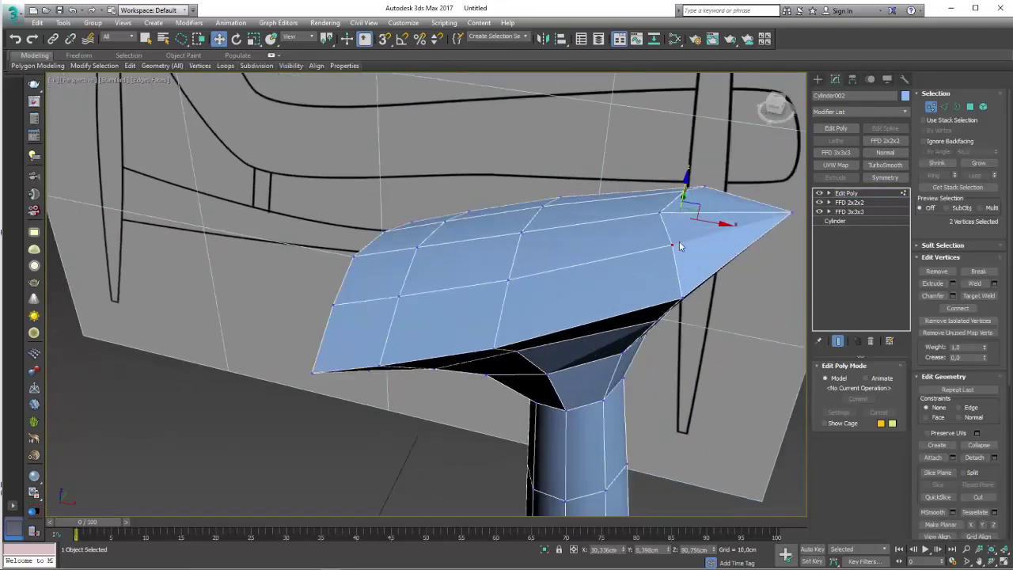
pyautogui.scroll(2, 701, 214)
pyautogui.moveTo(694, 203)
pyautogui.mouseDown()
pyautogui.moveTo(677, 213)
pyautogui.moveTo(735, 190)
pyautogui.mouseUp()
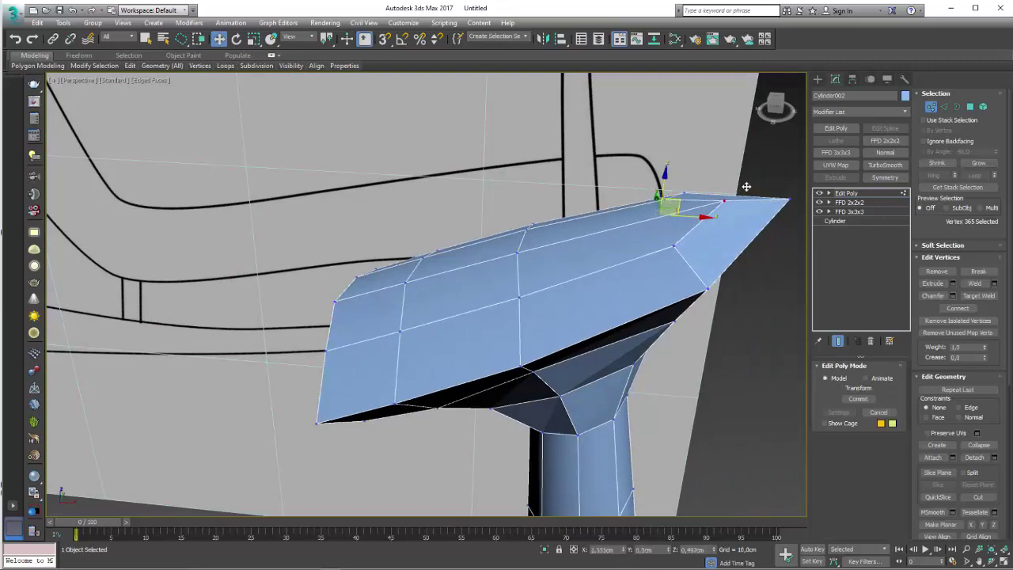
pyautogui.keyDown('alt'); pyautogui.moveTo(745, 187); pyautogui.dragTo(739, 213, button='middle'); pyautogui.keyUp('alt')
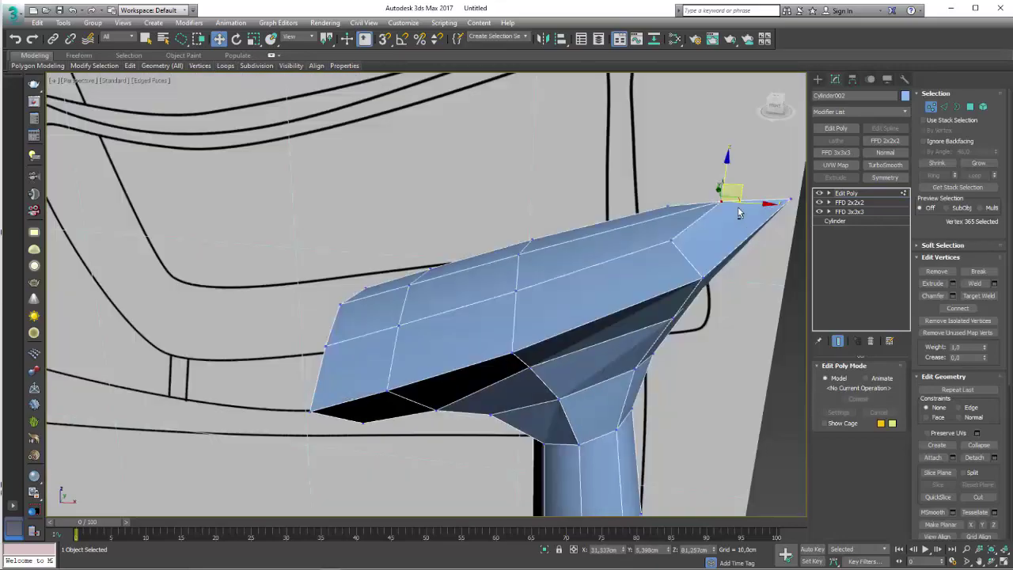
pyautogui.scroll(-2, 739, 214)
pyautogui.scroll(-2, 740, 218)
pyautogui.scroll(-2, 744, 254)
# - Try bridging both leg-top borders with a beam, then undo it
pyautogui.scroll(-3, 707, 283)
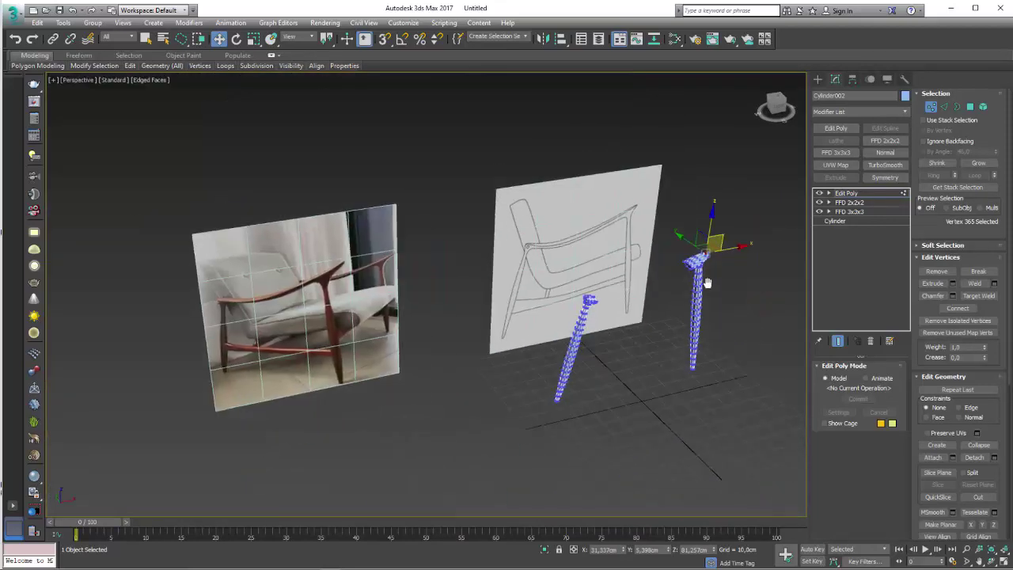
pyautogui.moveTo(707, 283); pyautogui.dragTo(701, 253, button='middle')
pyautogui.click(957, 107)
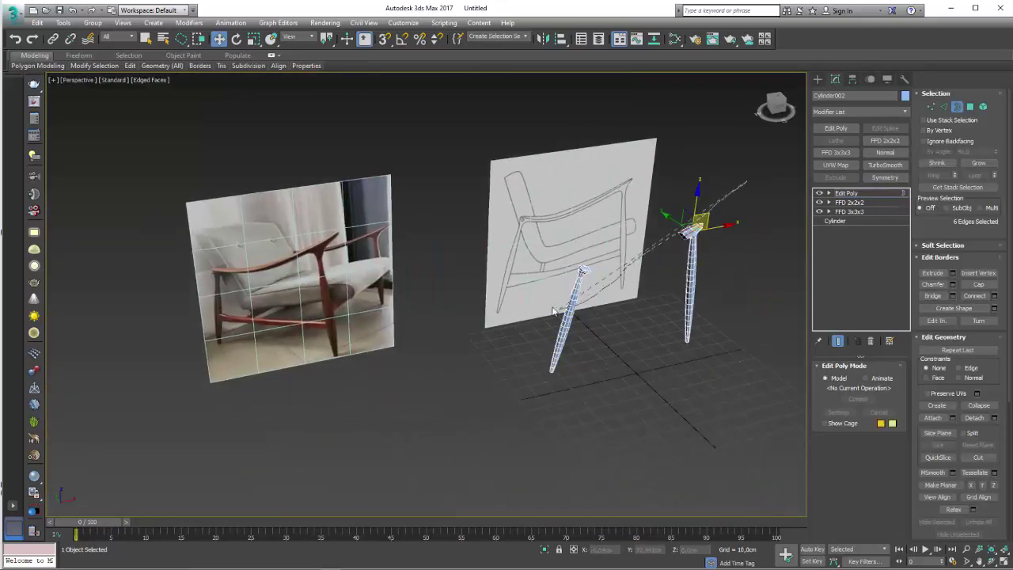
pyautogui.hotkey('ctrl', 'a')
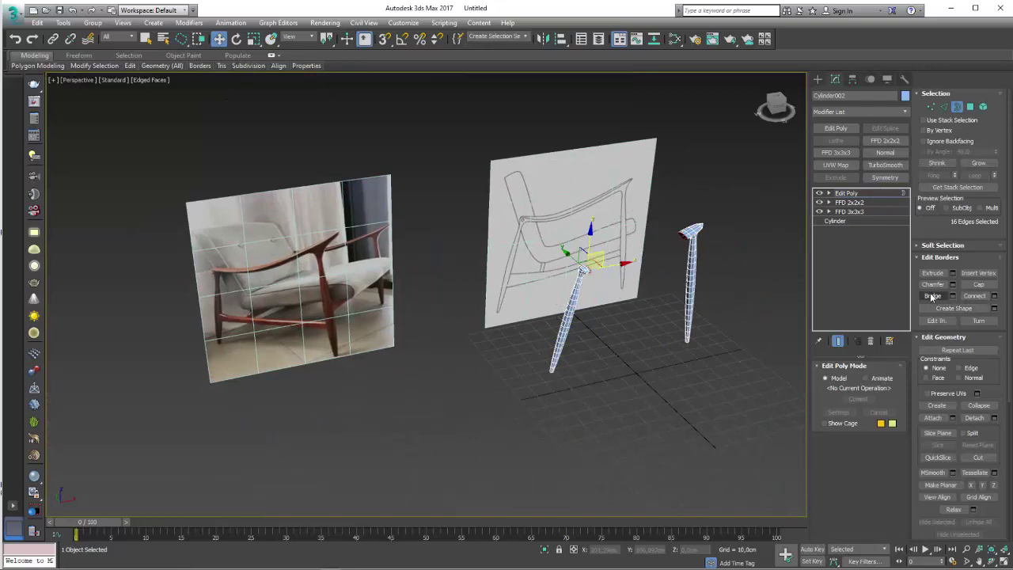
pyautogui.click(932, 296)
pyautogui.scroll(4, 633, 281)
pyautogui.scroll(3, 572, 293)
pyautogui.keyDown('alt'); pyautogui.moveTo(572, 292); pyautogui.dragTo(591, 289, button='middle'); pyautogui.keyUp('alt')
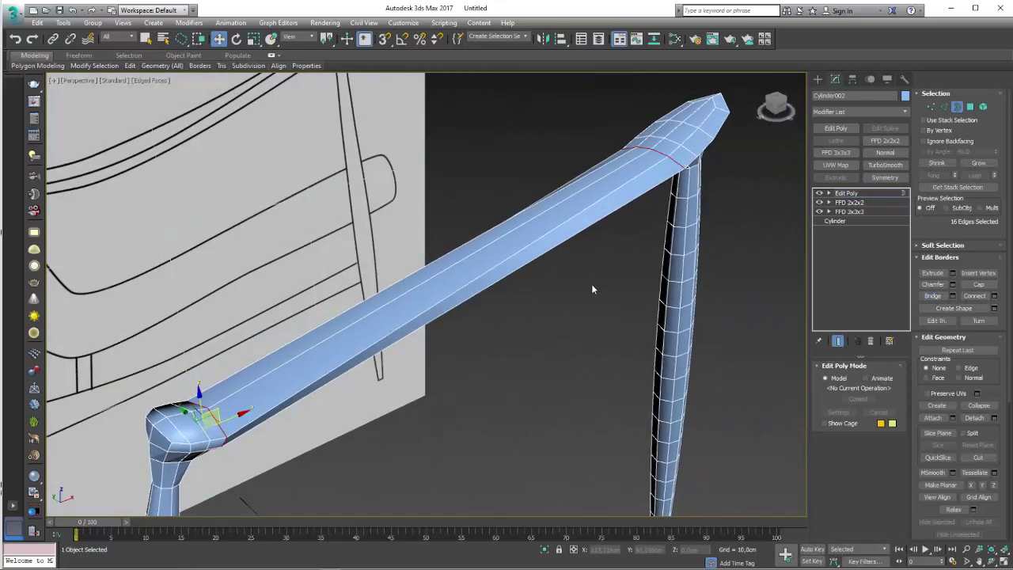
pyautogui.hotkey('ctrl', 'z')
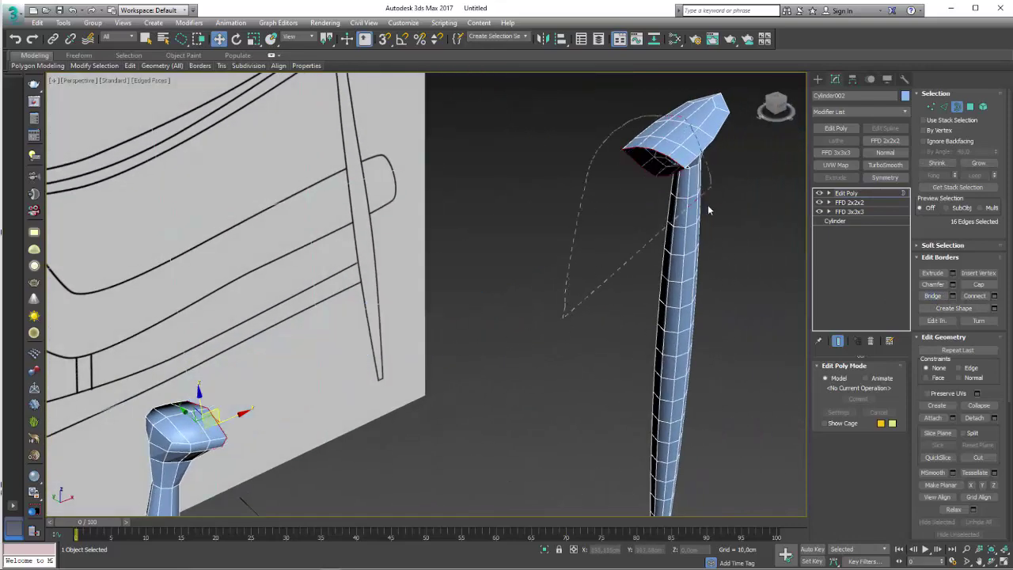
# - Select the other leg's top border and isolate it with Alt+Q
pyautogui.moveTo(708, 210); pyautogui.dragTo(780, 295)
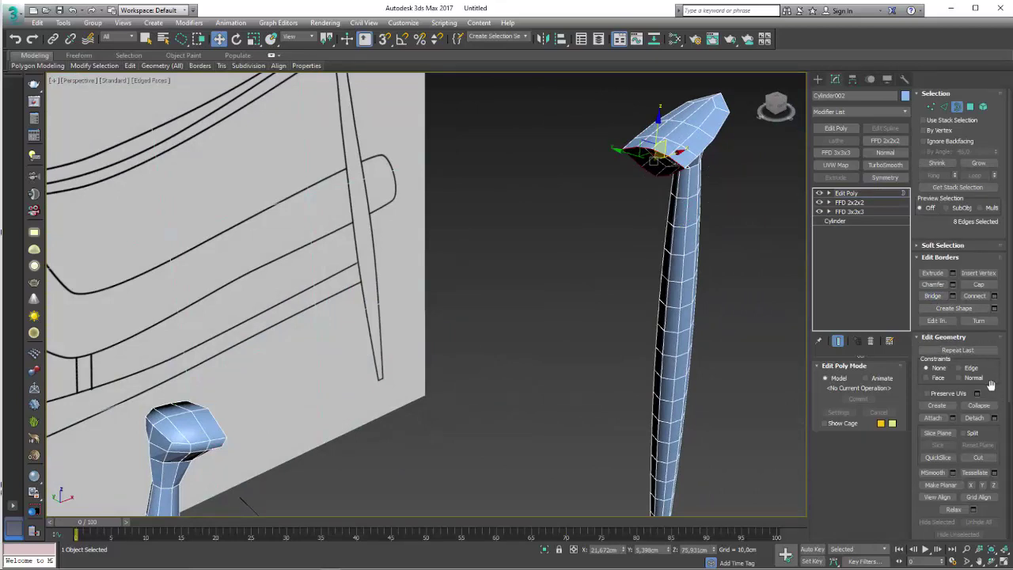
pyautogui.scroll(-2, 989, 388)
pyautogui.scroll(2, 989, 415)
pyautogui.click(204, 434)
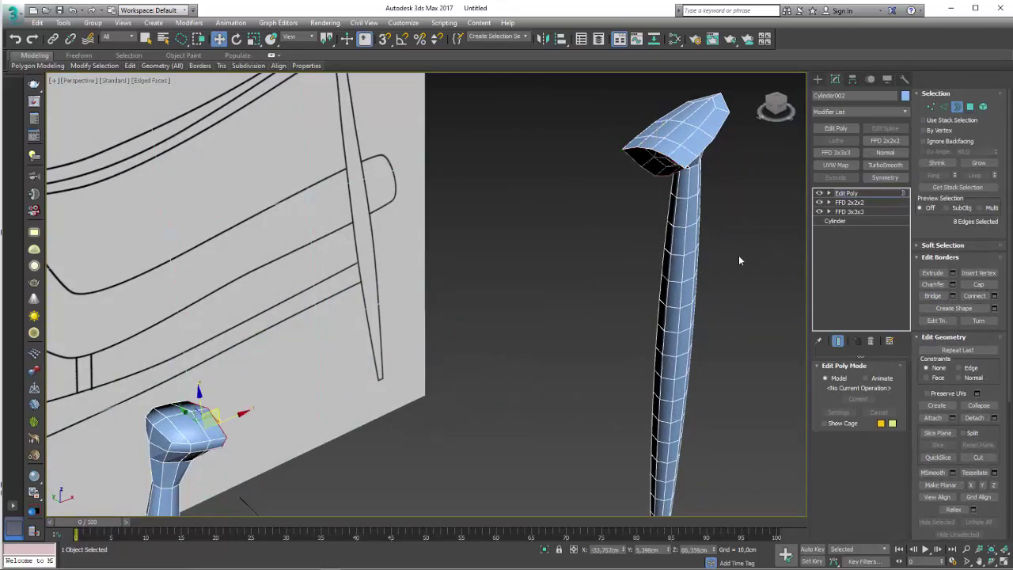
pyautogui.hotkey('alt', 'q')
# - Ring-select edges on the leg head and connect a new edge loop across it
pyautogui.press('2')
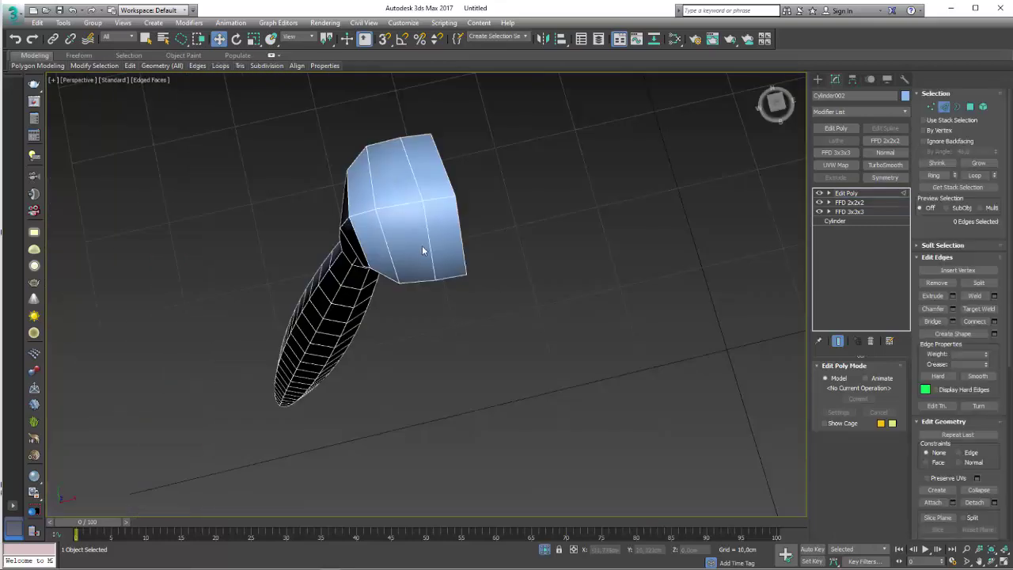
pyautogui.click(461, 244)
pyautogui.keyDown('ctrl'); pyautogui.click(443, 174); pyautogui.keyUp('ctrl')
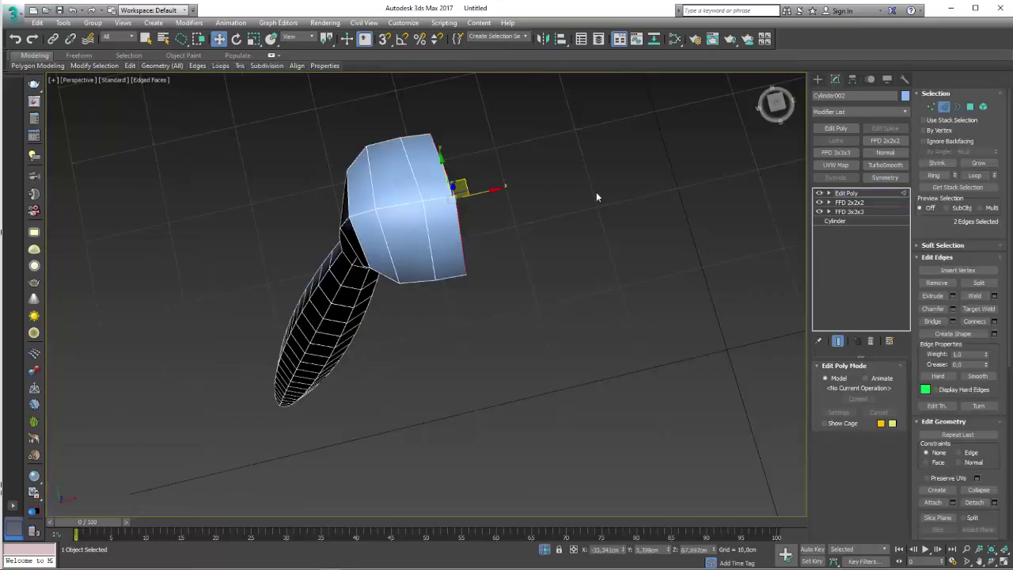
pyautogui.click(934, 175)
pyautogui.keyDown('alt'); pyautogui.moveTo(745, 219); pyautogui.dragTo(511, 262, button='middle'); pyautogui.keyUp('alt')
pyautogui.scroll(-3, 511, 262)
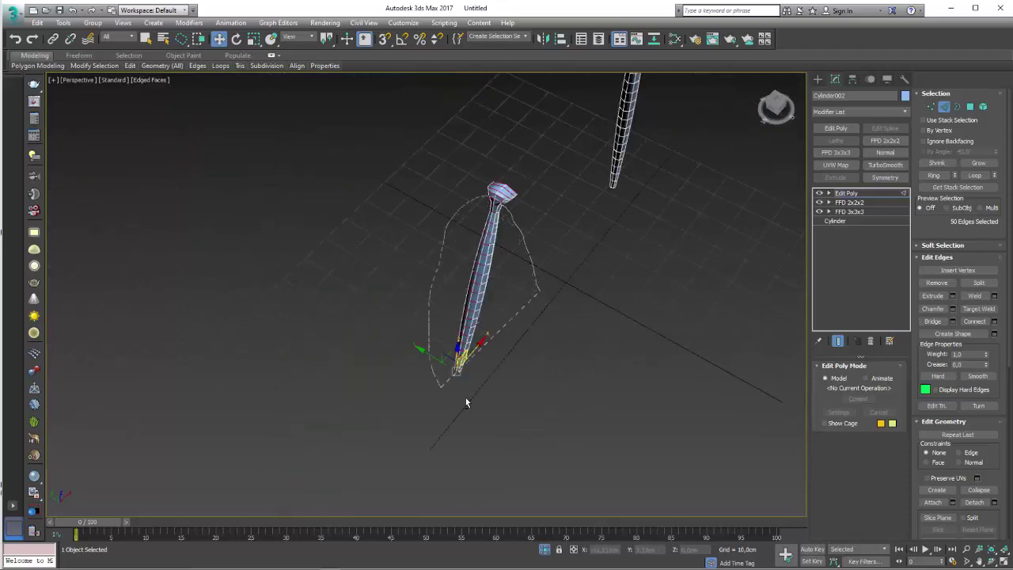
pyautogui.keyDown('alt'); pyautogui.moveTo(466, 403); pyautogui.dragTo(451, 391); pyautogui.keyUp('alt')
pyautogui.keyDown('alt'); pyautogui.moveTo(451, 392); pyautogui.dragTo(501, 209, button='middle'); pyautogui.keyUp('alt')
pyautogui.scroll(3, 507, 238)
pyautogui.scroll(3, 554, 277)
pyautogui.keyDown('alt'); pyautogui.moveTo(559, 285); pyautogui.dragTo(504, 269, button='middle'); pyautogui.keyUp('alt')
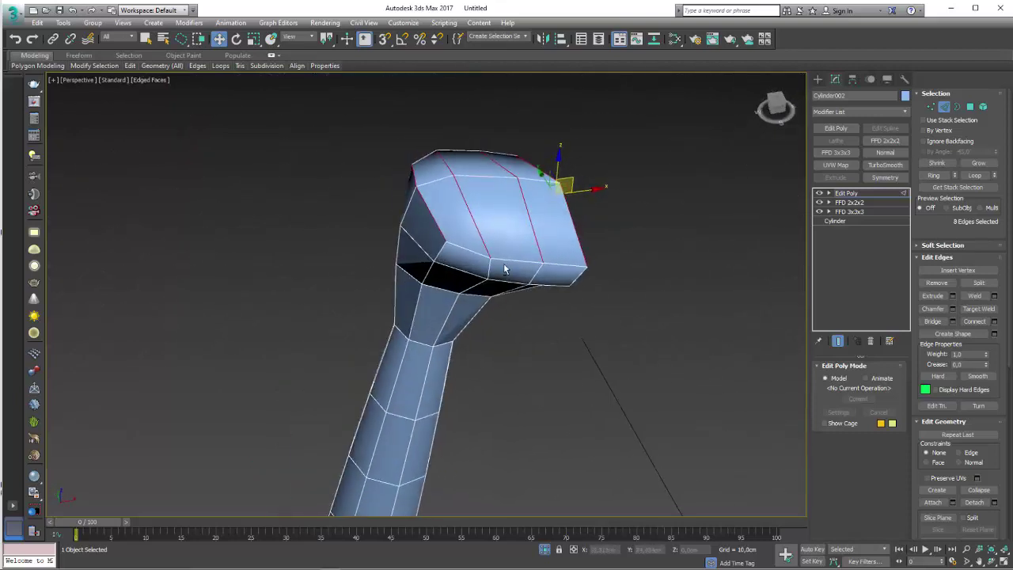
pyautogui.click(975, 321)
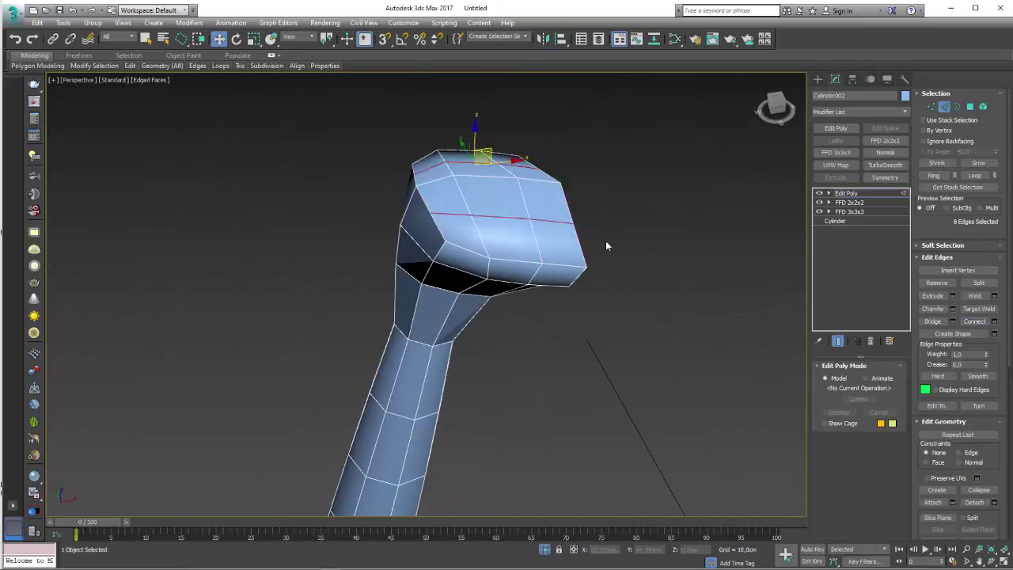
# - Select the new edge loop around the head and remove it
pyautogui.keyDown('alt'); pyautogui.moveTo(605, 241); pyautogui.dragTo(547, 214, button='middle'); pyautogui.keyUp('alt')
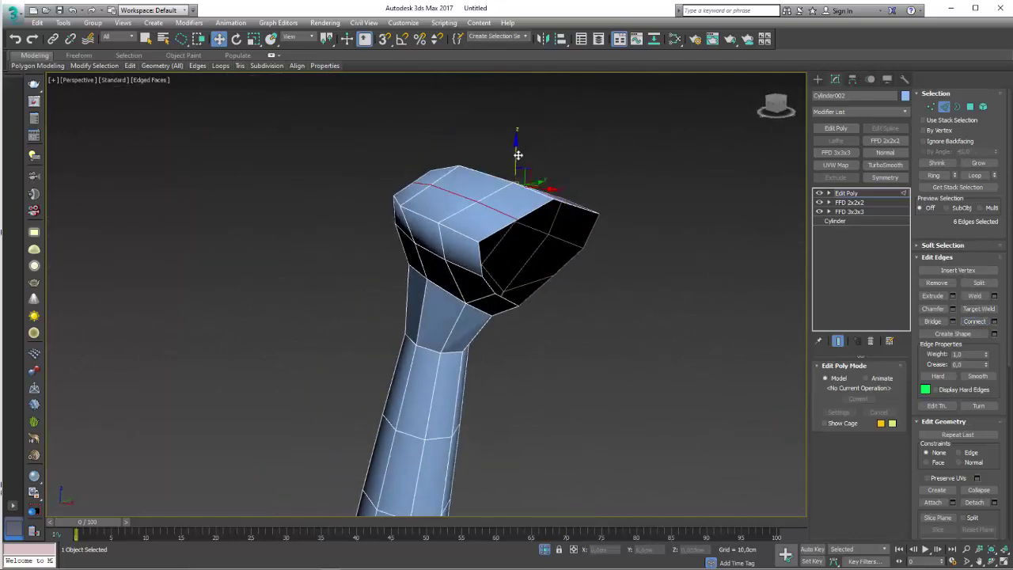
pyautogui.moveTo(518, 154)
pyautogui.keyDown('alt'); pyautogui.mouseDown(button='middle')
pyautogui.moveTo(516, 236)
pyautogui.moveTo(545, 267)
pyautogui.moveTo(490, 211)
pyautogui.moveTo(730, 208)
pyautogui.mouseUp(button='middle'); pyautogui.keyUp('alt')
pyautogui.doubleClick(489, 209)
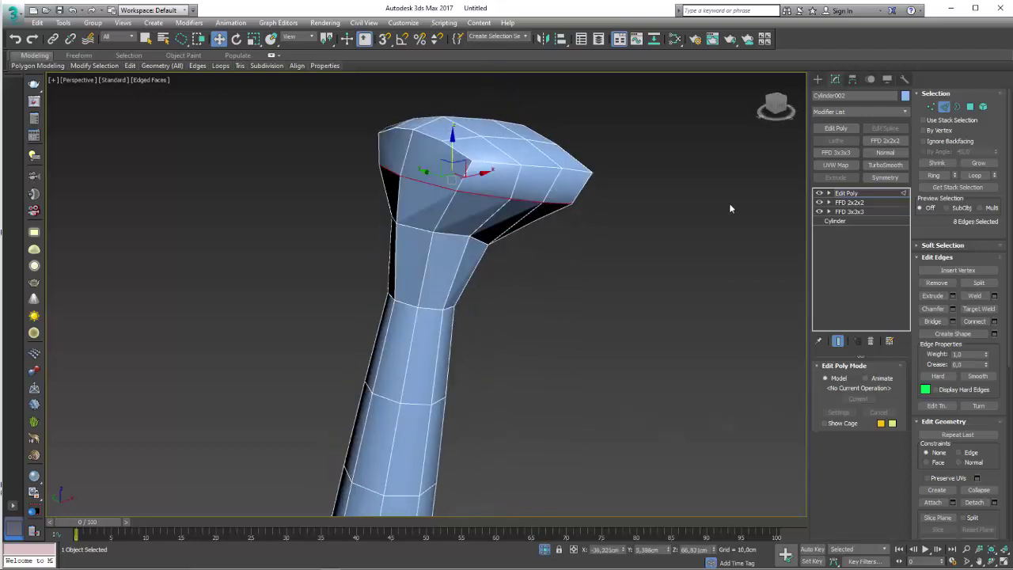
pyautogui.click(937, 283)
pyautogui.moveTo(688, 262)
pyautogui.keyDown('alt'); pyautogui.mouseDown(button='middle')
pyautogui.moveTo(389, 209)
pyautogui.moveTo(480, 199)
pyautogui.mouseUp(button='middle'); pyautogui.keyUp('alt')
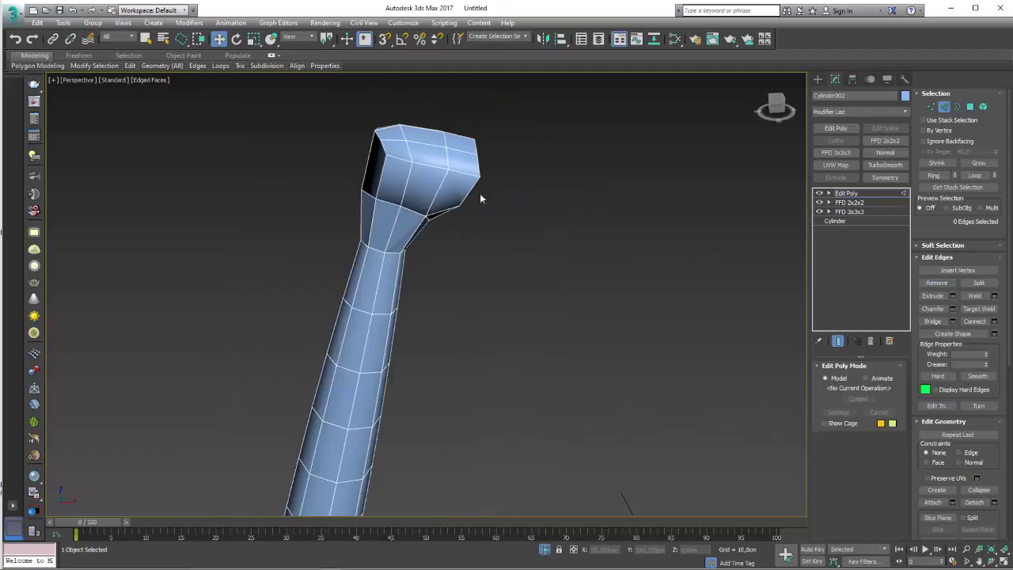
# - Switch to the Front view and end isolation so the reference drawing shows again
pyautogui.press('f')
pyautogui.scroll(-2, 376, 249)
pyautogui.scroll(3, 395, 285)
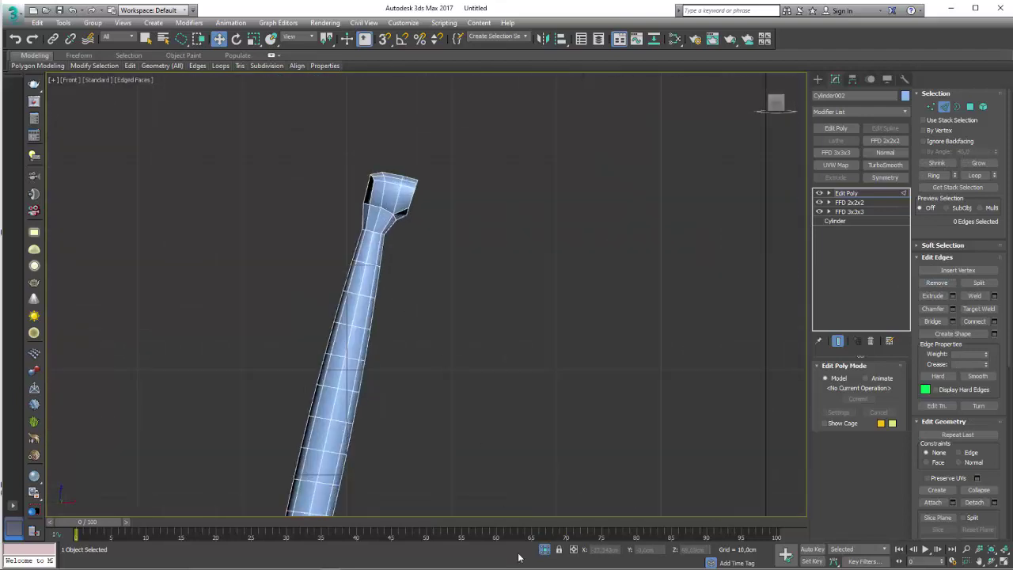
pyautogui.click(540, 550)
pyautogui.scroll(3, 372, 182)
pyautogui.scroll(3, 437, 259)
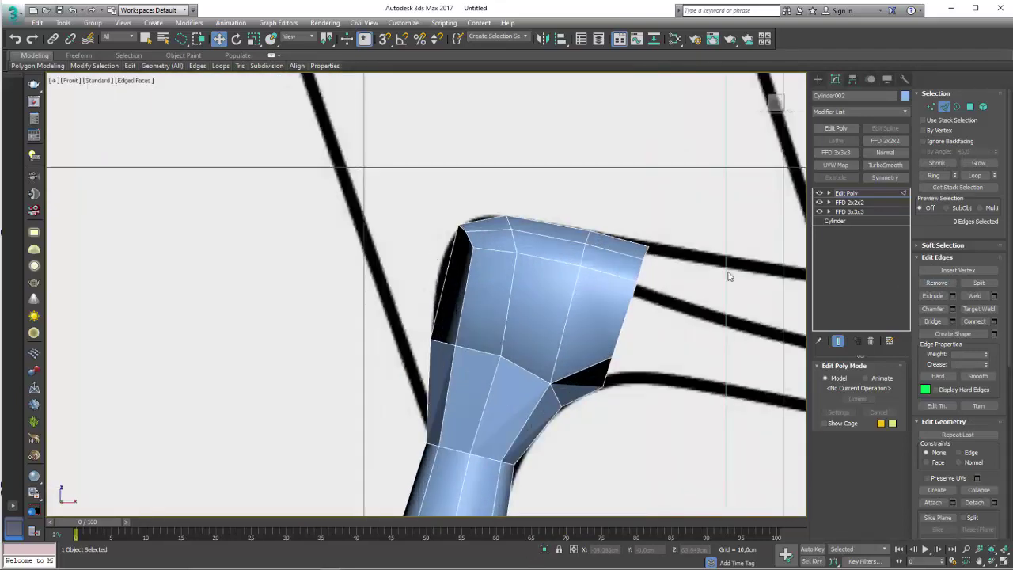
# - Move the five head-corner vertices left to match the drawing's outline
pyautogui.click(932, 106)
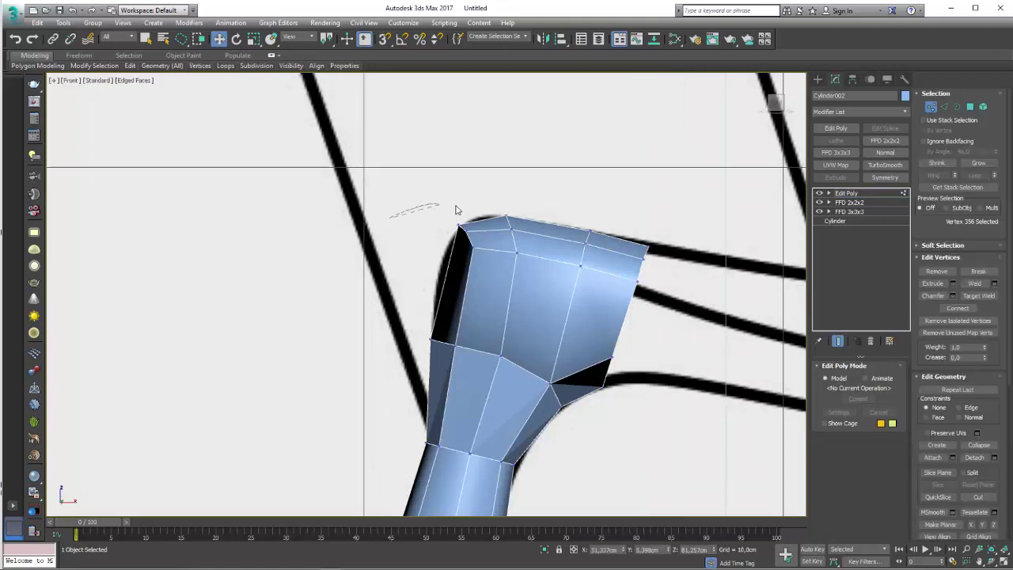
pyautogui.moveTo(455, 210); pyautogui.dragTo(456, 256)
pyautogui.moveTo(481, 221); pyautogui.dragTo(470, 253)
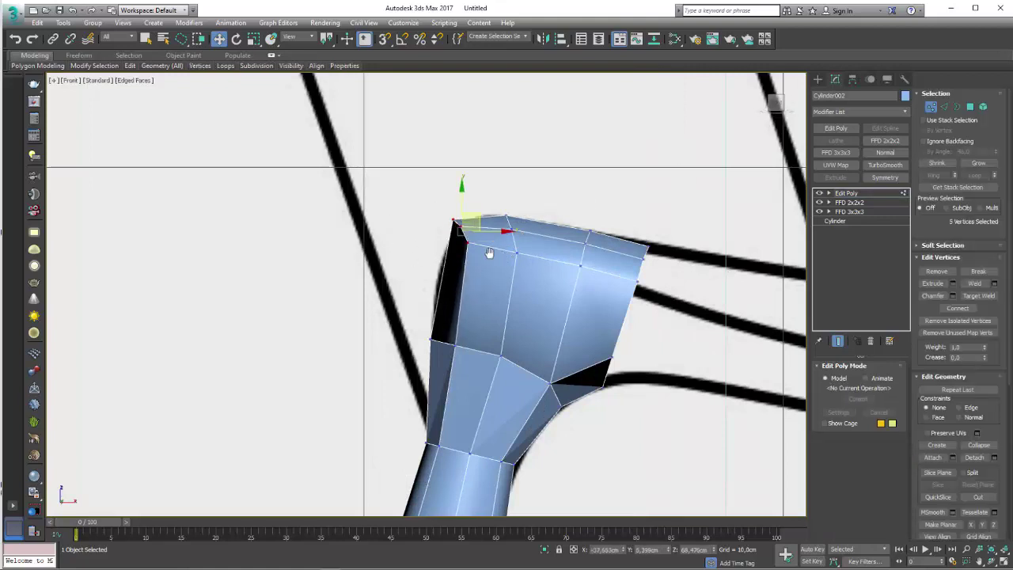
pyautogui.scroll(-3, 489, 252)
pyautogui.scroll(-3, 489, 252)
pyautogui.scroll(5, 586, 220)
pyautogui.scroll(2, 586, 220)
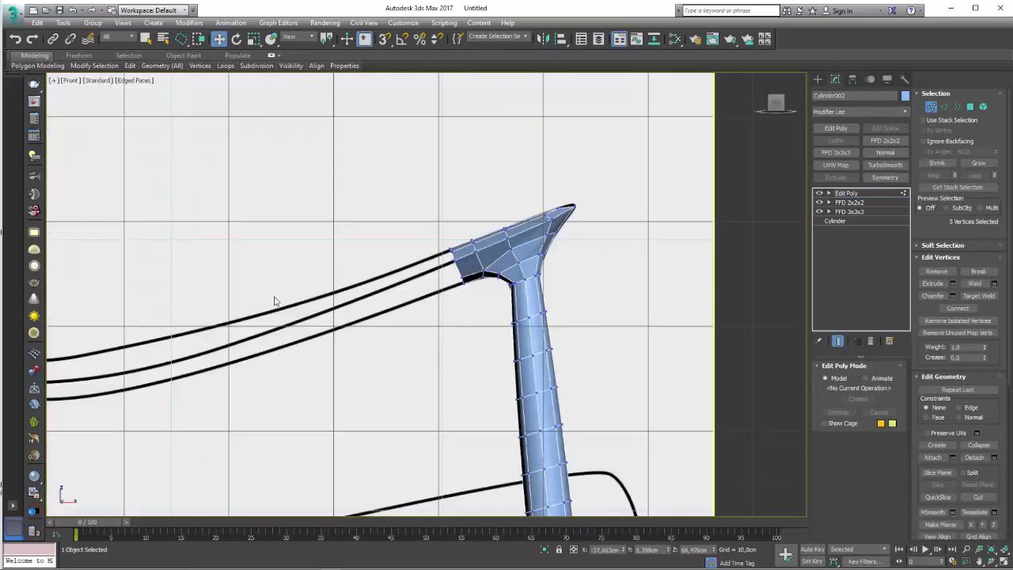
pyautogui.moveTo(274, 300); pyautogui.dragTo(597, 220, button='middle')
pyautogui.scroll(2, 575, 242)
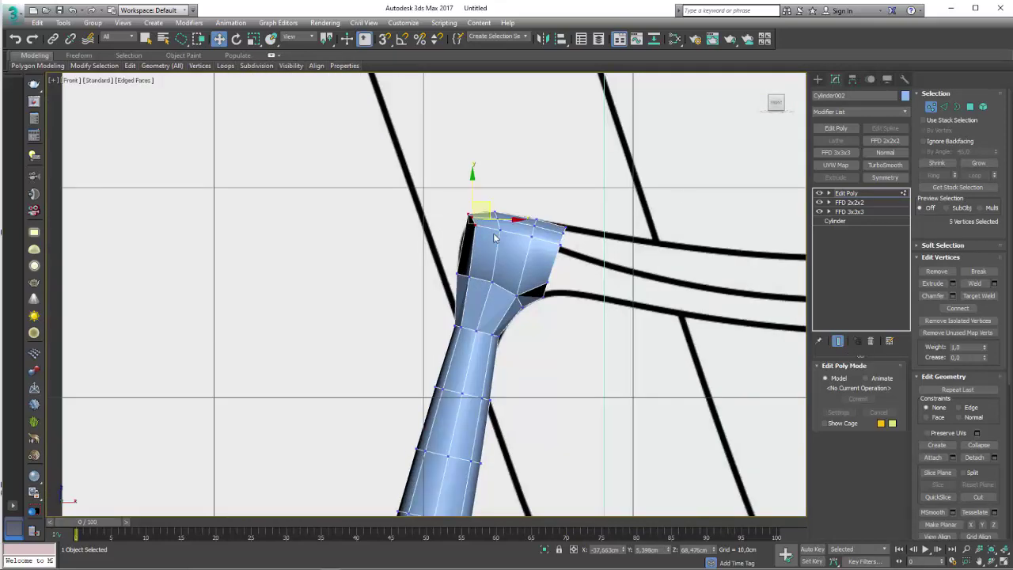
pyautogui.keyDown('alt'); pyautogui.moveTo(494, 237); pyautogui.dragTo(869, 194, button='middle'); pyautogui.keyUp('alt')
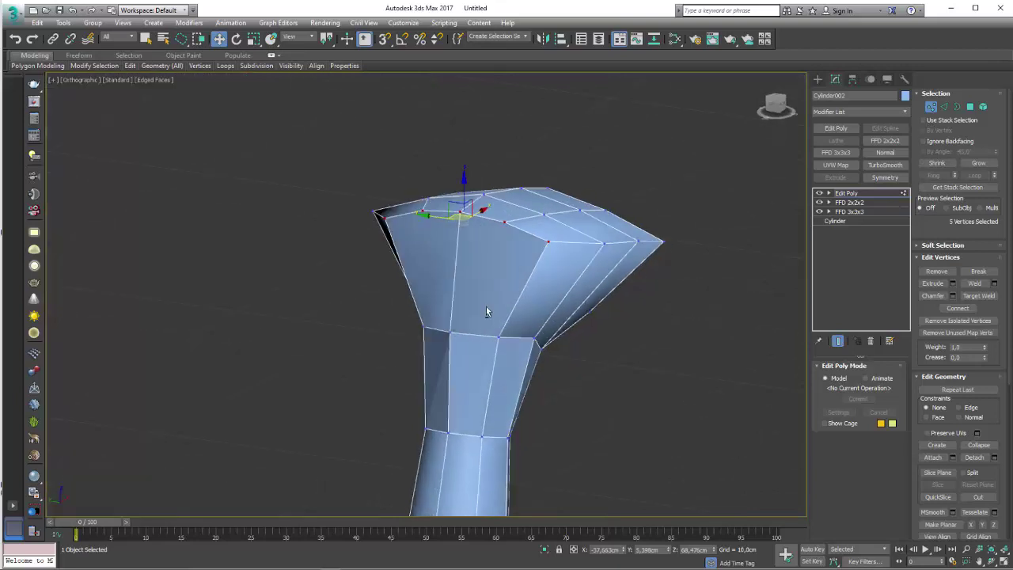
pyautogui.keyDown('alt'); pyautogui.moveTo(480, 298); pyautogui.dragTo(494, 306, button='middle'); pyautogui.keyUp('alt')
# - Cut a new edge down the leg head's face from its top vertex
pyautogui.hotkey('alt', 'c')
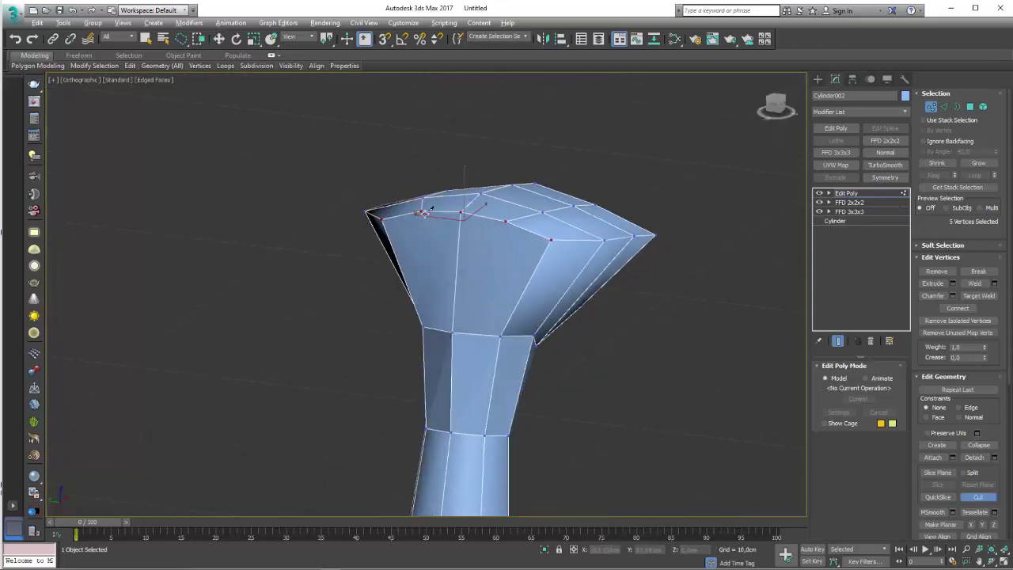
pyautogui.click(433, 255)
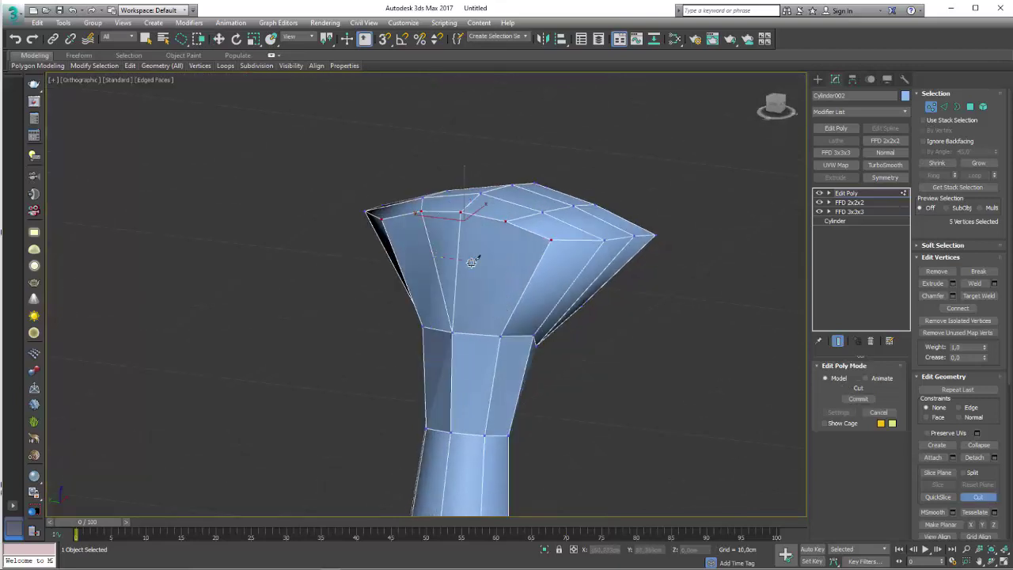
pyautogui.click(482, 263)
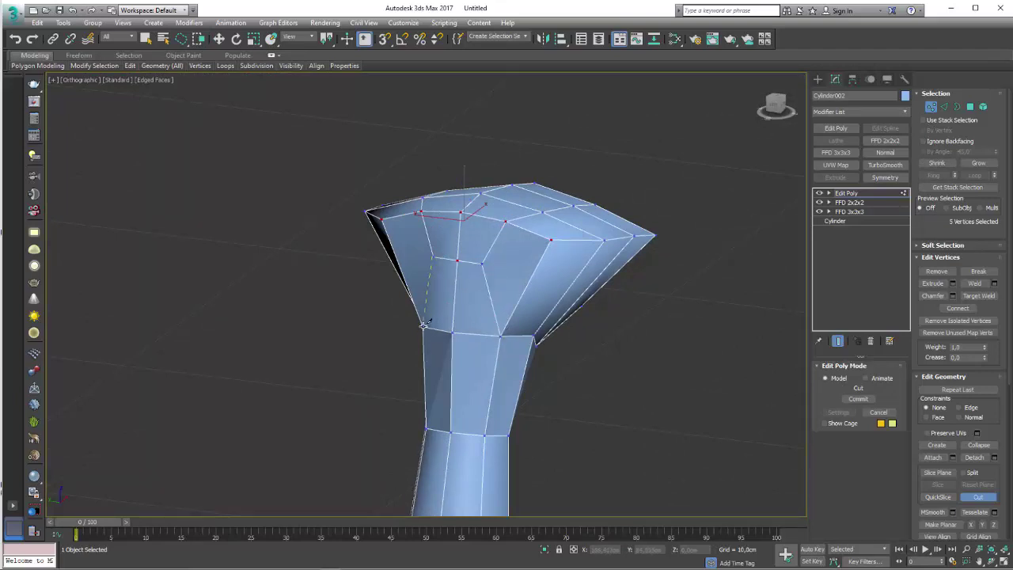
# - Move two of the new vertices to reshape the head corner
pyautogui.press('w')
pyautogui.click(482, 263)
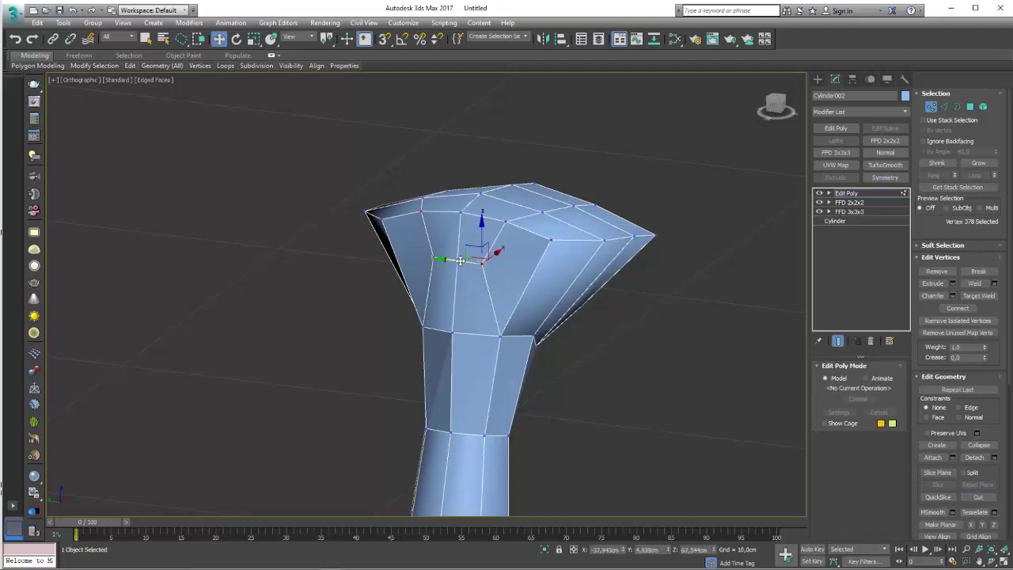
pyautogui.keyDown('ctrl'); pyautogui.click(458, 260); pyautogui.keyUp('ctrl')
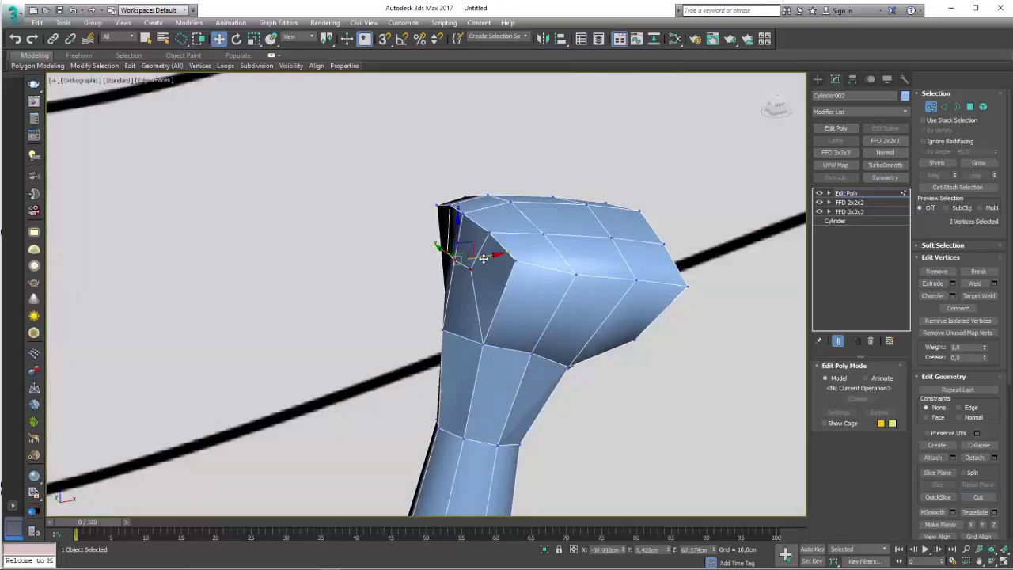
pyautogui.moveTo(458, 252); pyautogui.dragTo(464, 241)
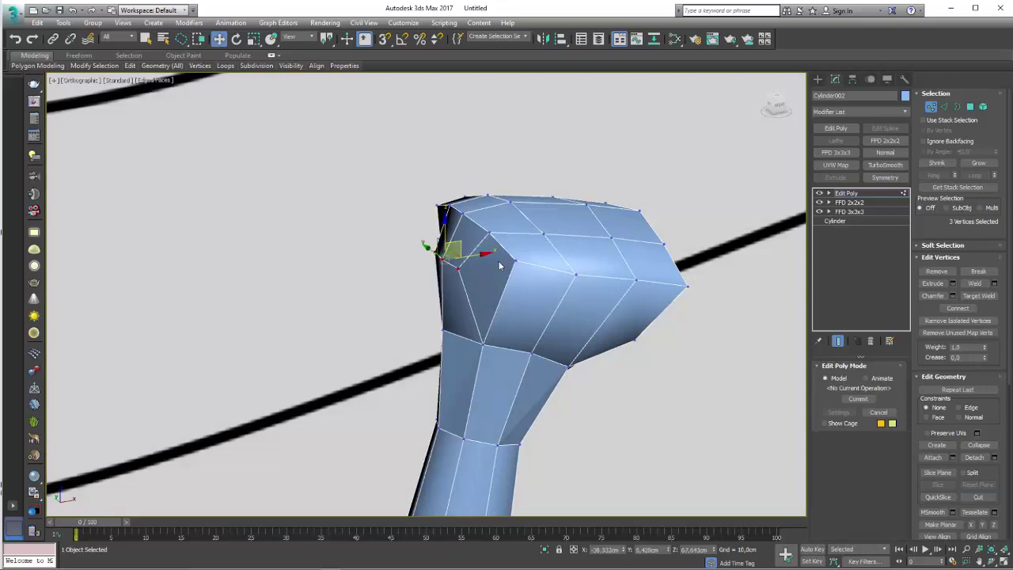
pyautogui.scroll(-2, 372, 226)
pyautogui.scroll(-3, 372, 226)
pyautogui.scroll(-3, 372, 225)
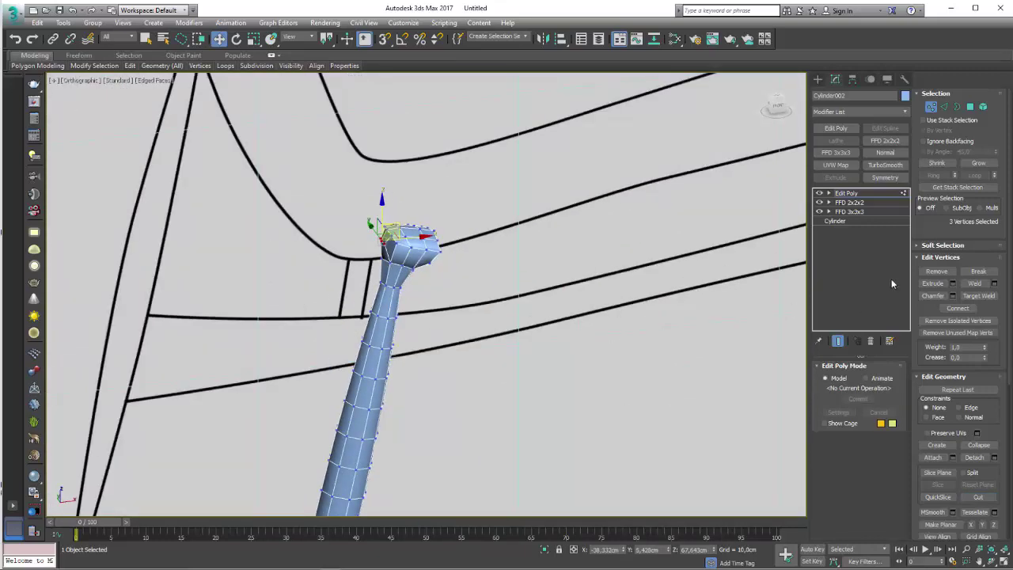
pyautogui.click(957, 106)
# - Bridge the two leg-top borders into a cross-piece armrest
pyautogui.scroll(-5, 497, 265)
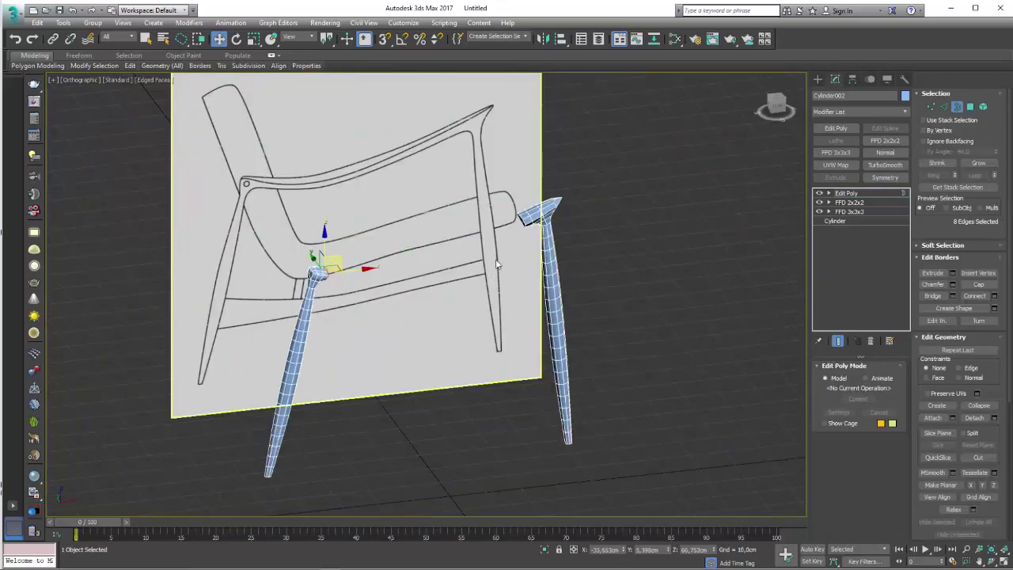
pyautogui.keyDown('ctrl'); pyautogui.click(526, 215); pyautogui.keyUp('ctrl')
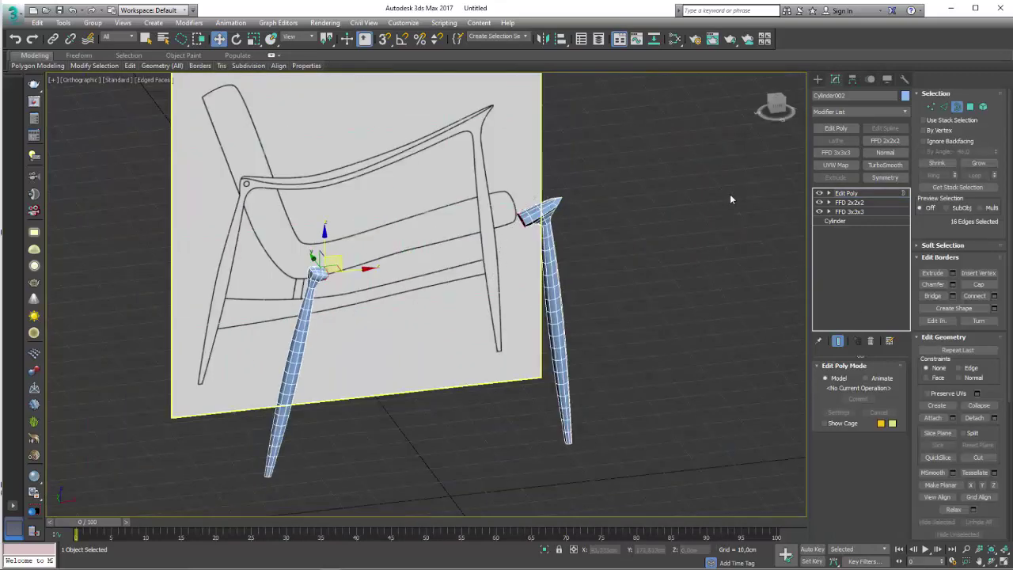
pyautogui.click(932, 296)
pyautogui.moveTo(443, 338)
pyautogui.keyDown('alt'); pyautogui.mouseDown(button='middle')
pyautogui.moveTo(439, 348)
pyautogui.moveTo(430, 274)
pyautogui.moveTo(523, 196)
pyautogui.mouseUp(button='middle'); pyautogui.keyUp('alt')
pyautogui.keyDown('alt'); pyautogui.moveTo(464, 287); pyautogui.dragTo(476, 296, button='middle'); pyautogui.keyUp('alt')
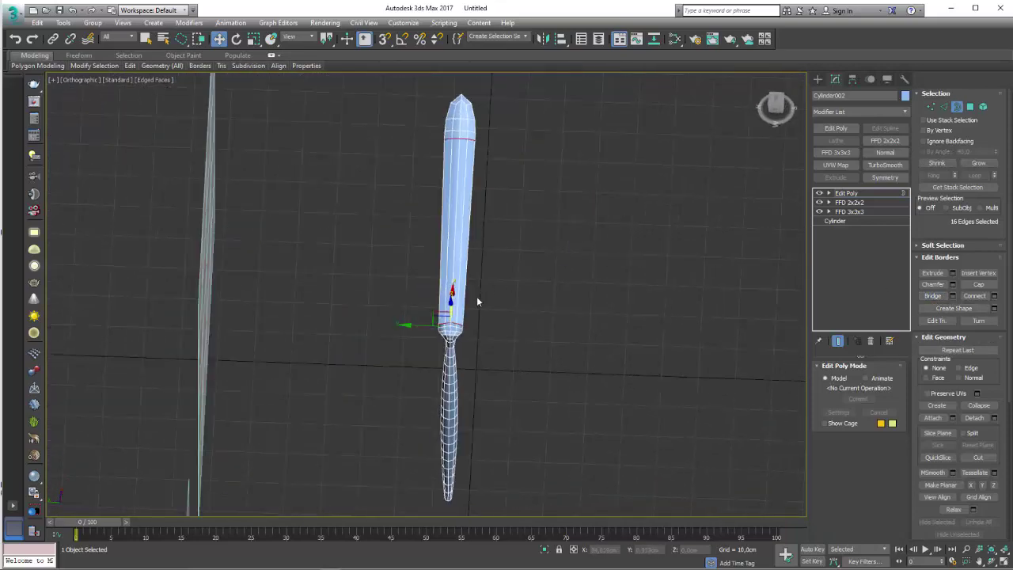
pyautogui.scroll(3, 474, 333)
pyautogui.press('e')
pyautogui.press('r')
pyautogui.moveTo(475, 348); pyautogui.dragTo(502, 339, button='middle')
pyautogui.scroll(-4, 522, 330)
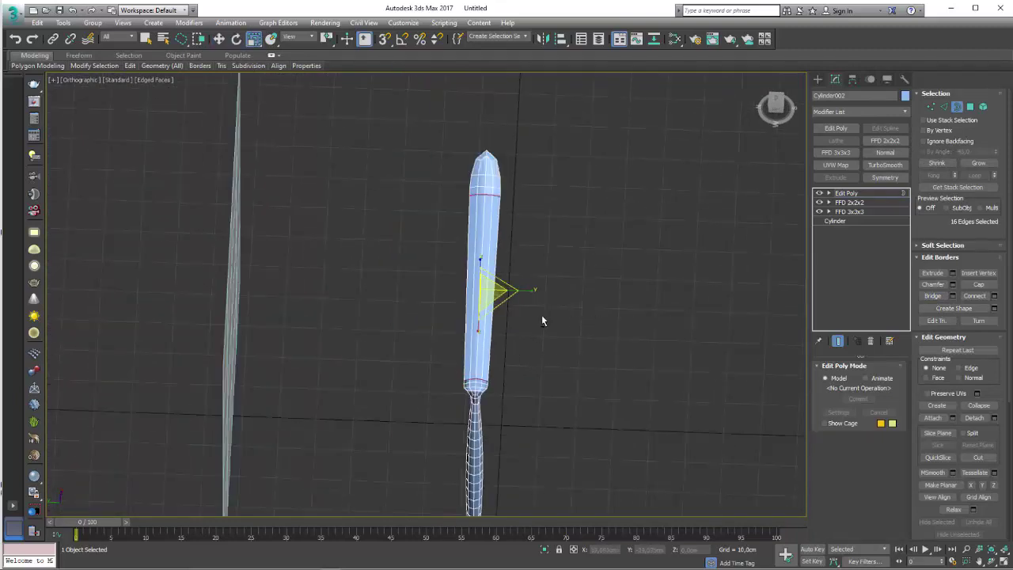
# - Select the ring of lengthwise edges along the seat rail and center it in view
pyautogui.click(944, 107)
pyautogui.scroll(5, 506, 369)
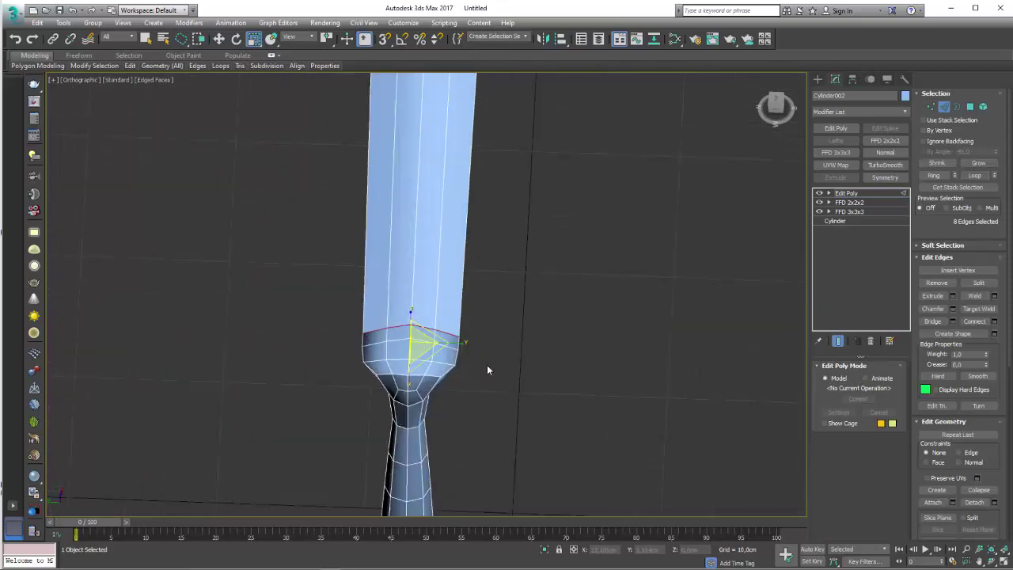
pyautogui.moveTo(459, 342); pyautogui.dragTo(462, 343)
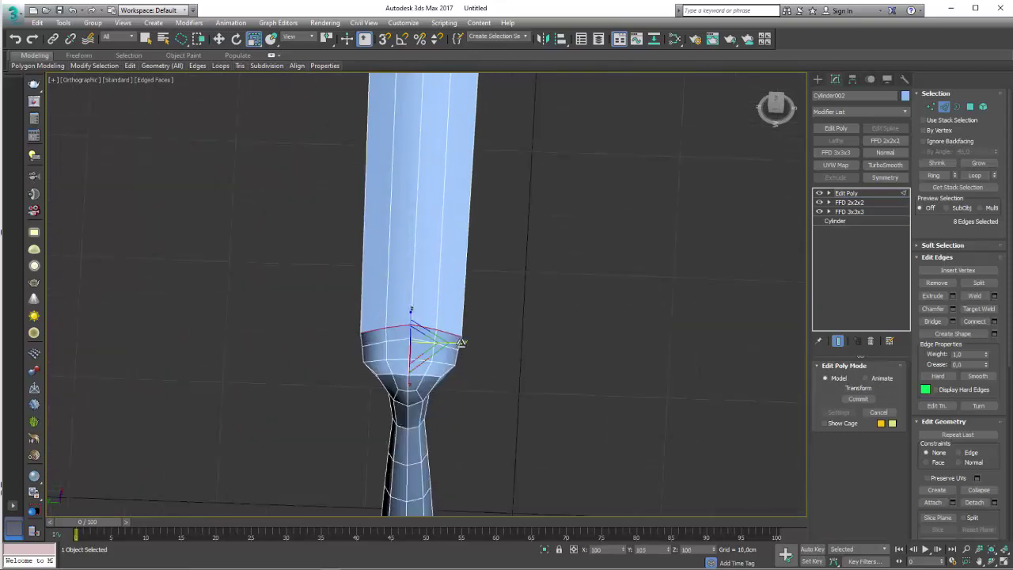
pyautogui.keyDown('alt'); pyautogui.moveTo(507, 378); pyautogui.dragTo(455, 407, button='middle'); pyautogui.keyUp('alt')
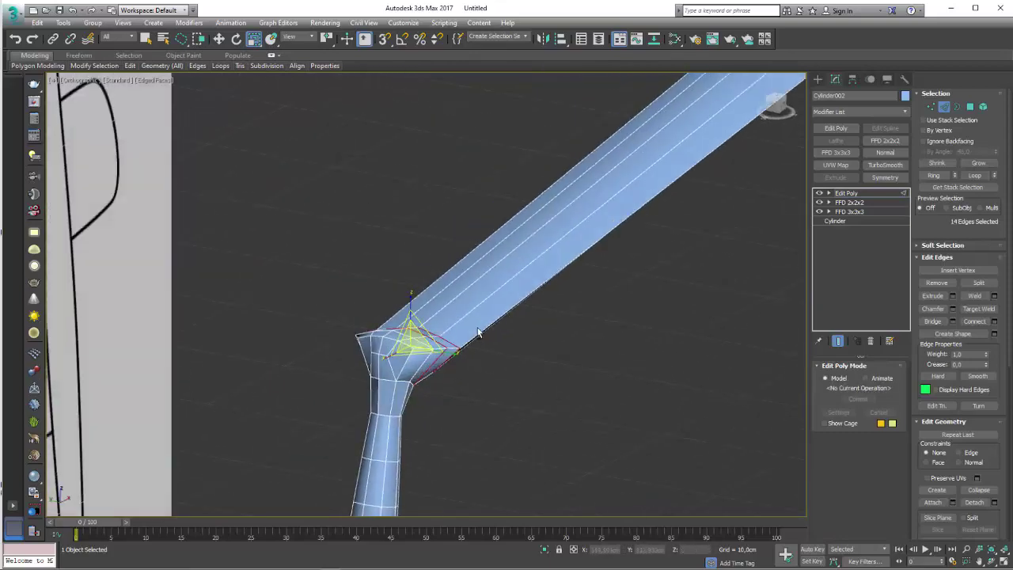
pyautogui.keyDown('alt'); pyautogui.moveTo(252, 396); pyautogui.dragTo(497, 376, button='middle'); pyautogui.keyUp('alt')
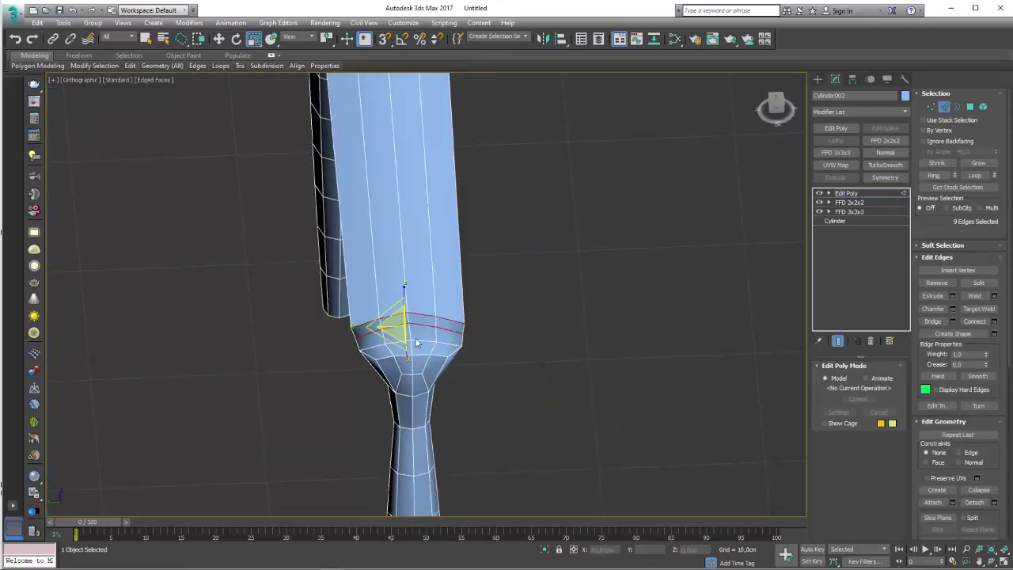
pyautogui.moveTo(418, 342)
pyautogui.keyDown('alt'); pyautogui.mouseDown(button='middle')
pyautogui.moveTo(546, 329)
pyautogui.moveTo(440, 309)
pyautogui.moveTo(556, 196)
pyautogui.mouseUp(button='middle'); pyautogui.keyUp('alt')
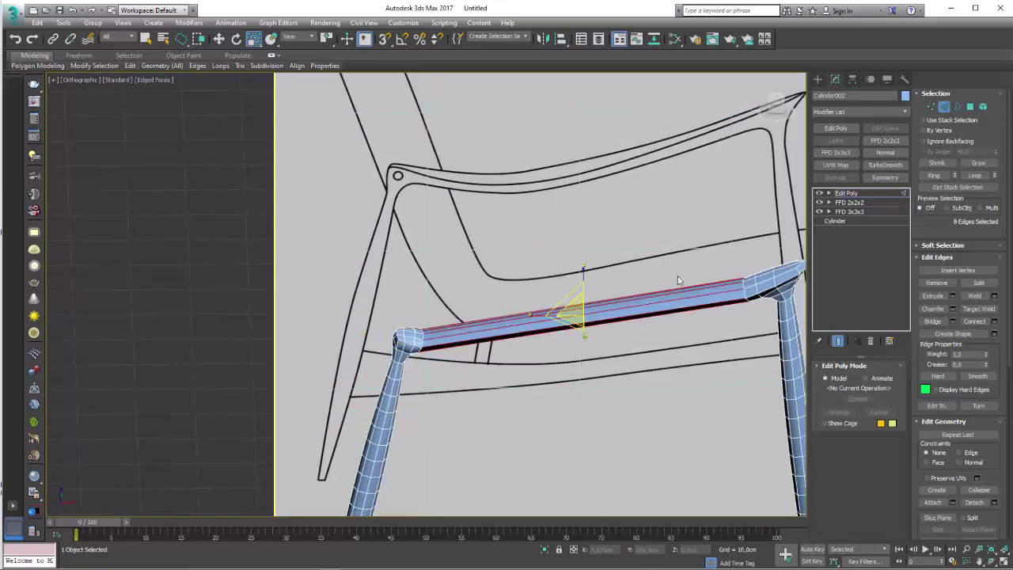
pyautogui.moveTo(678, 280); pyautogui.dragTo(575, 241, button='middle')
# - In Front view, connect a loop across the seat rail and drag it down toward the sketch curve
pyautogui.press('f')
pyautogui.scroll(3, 486, 236)
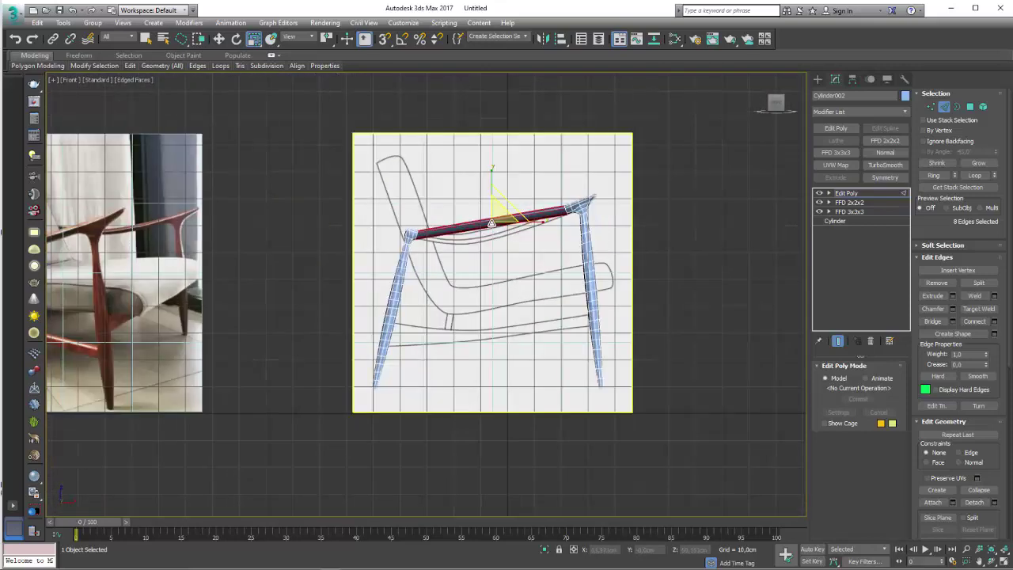
pyautogui.scroll(5, 486, 236)
pyautogui.click(975, 321)
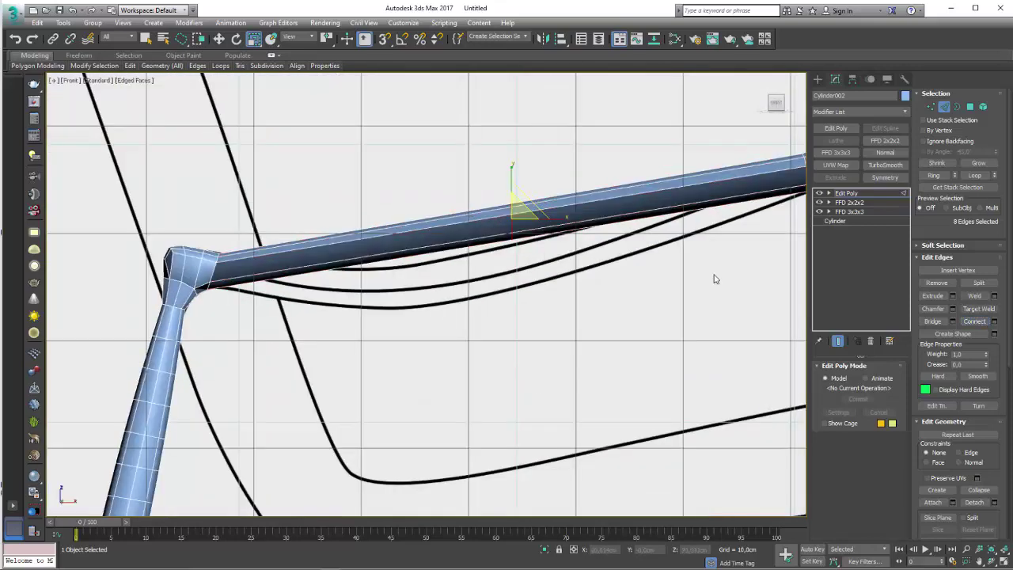
pyautogui.press('w')
pyautogui.moveTo(529, 204)
pyautogui.mouseDown()
pyautogui.moveTo(425, 254)
pyautogui.moveTo(401, 277)
pyautogui.moveTo(431, 274)
pyautogui.mouseUp()
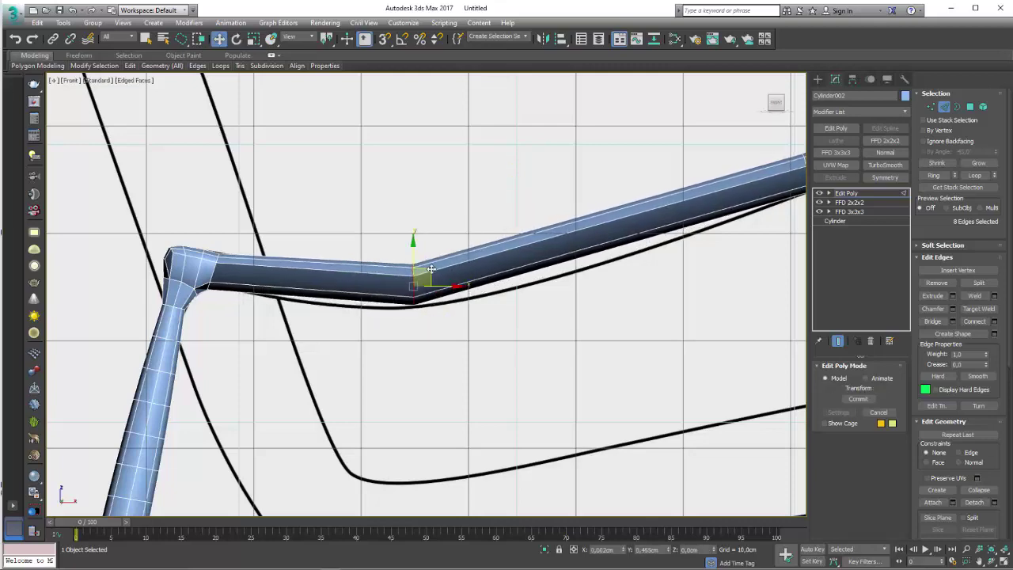
pyautogui.moveTo(432, 274)
pyautogui.keyDown('alt'); pyautogui.mouseDown(button='middle')
pyautogui.moveTo(505, 320)
pyautogui.moveTo(468, 320)
pyautogui.moveTo(552, 269)
pyautogui.mouseUp(button='middle'); pyautogui.keyUp('alt')
pyautogui.press('e')
pyautogui.press('r')
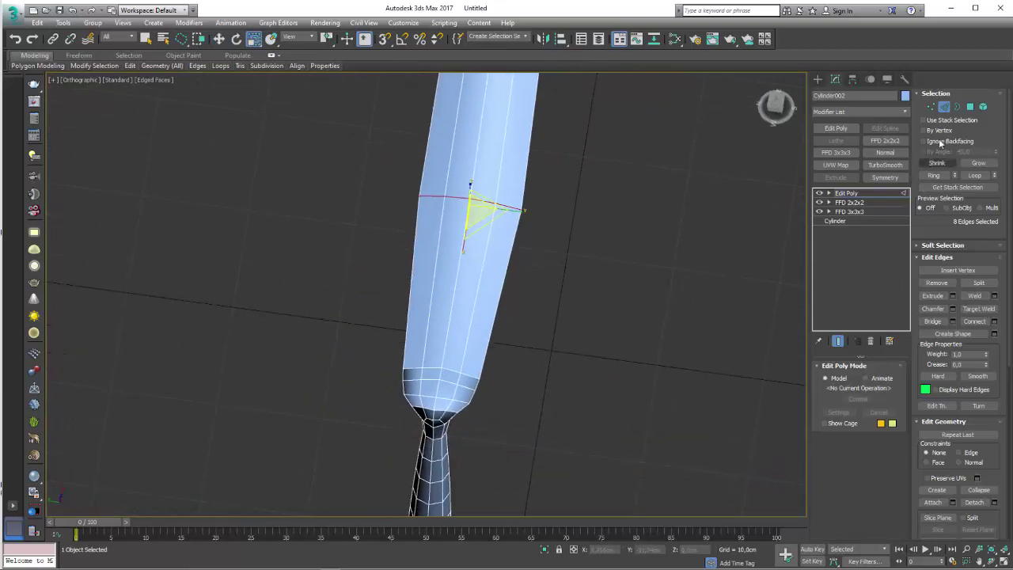
# - In Vertex mode, select the vertices around the leg's top joint
pyautogui.click(931, 107)
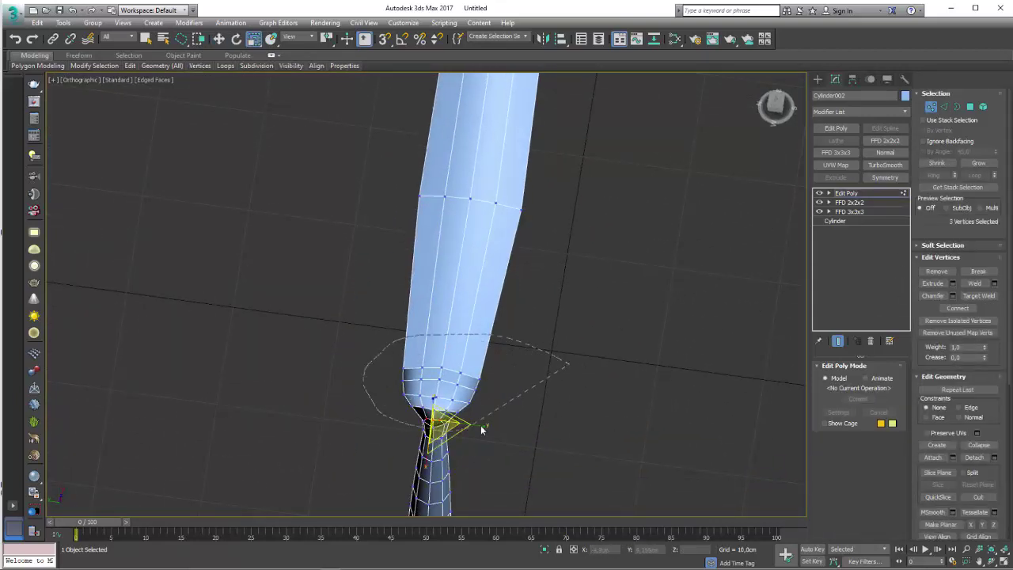
pyautogui.keyDown('alt'); pyautogui.moveTo(481, 425); pyautogui.dragTo(499, 449, button='middle'); pyautogui.keyUp('alt')
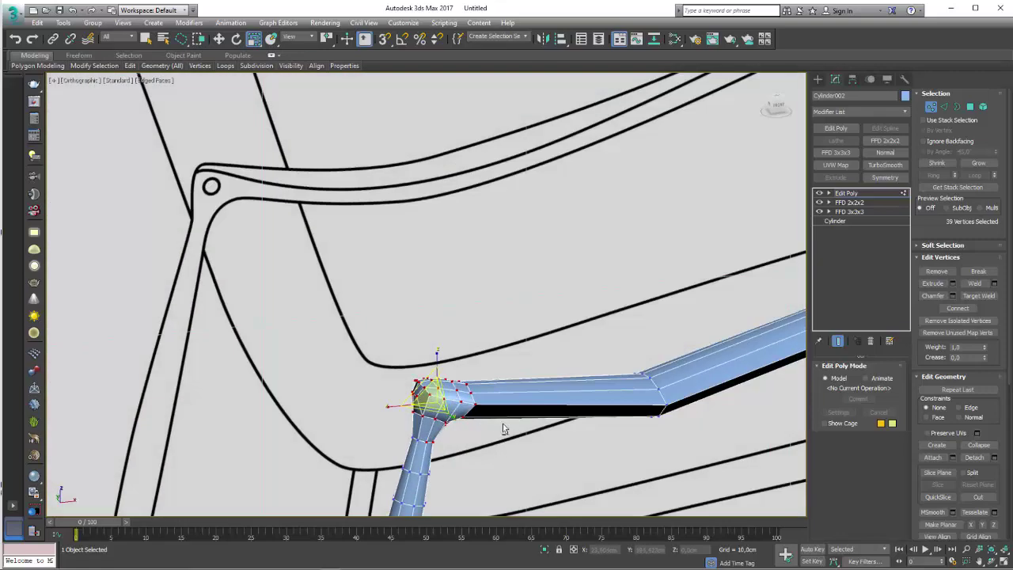
pyautogui.moveTo(410, 386); pyautogui.dragTo(475, 431)
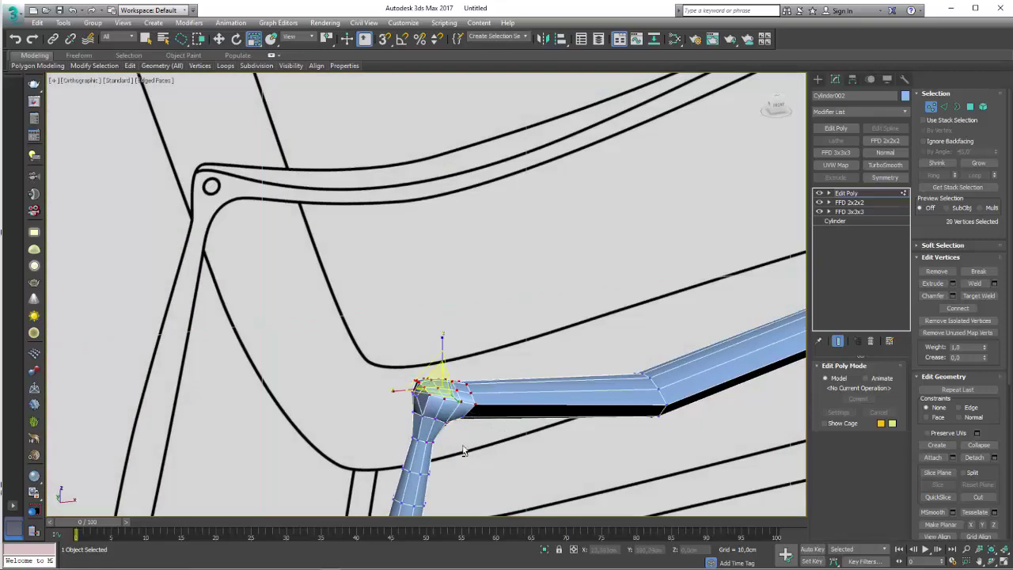
pyautogui.keyDown('alt'); pyautogui.moveTo(475, 431); pyautogui.dragTo(475, 438, button='middle'); pyautogui.keyUp('alt')
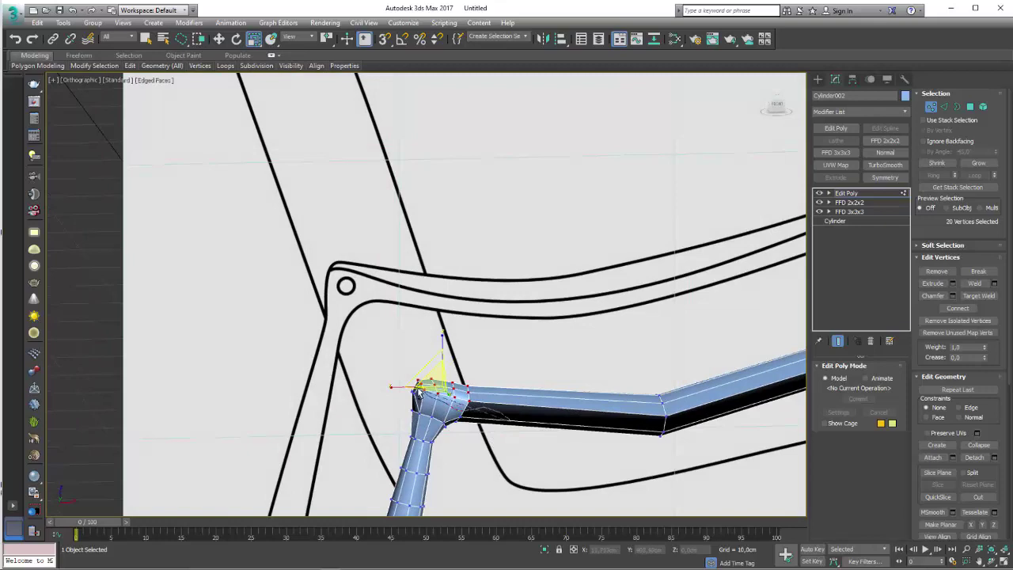
pyautogui.keyDown('alt'); pyautogui.moveTo(396, 468); pyautogui.dragTo(497, 383, button='middle'); pyautogui.keyUp('alt')
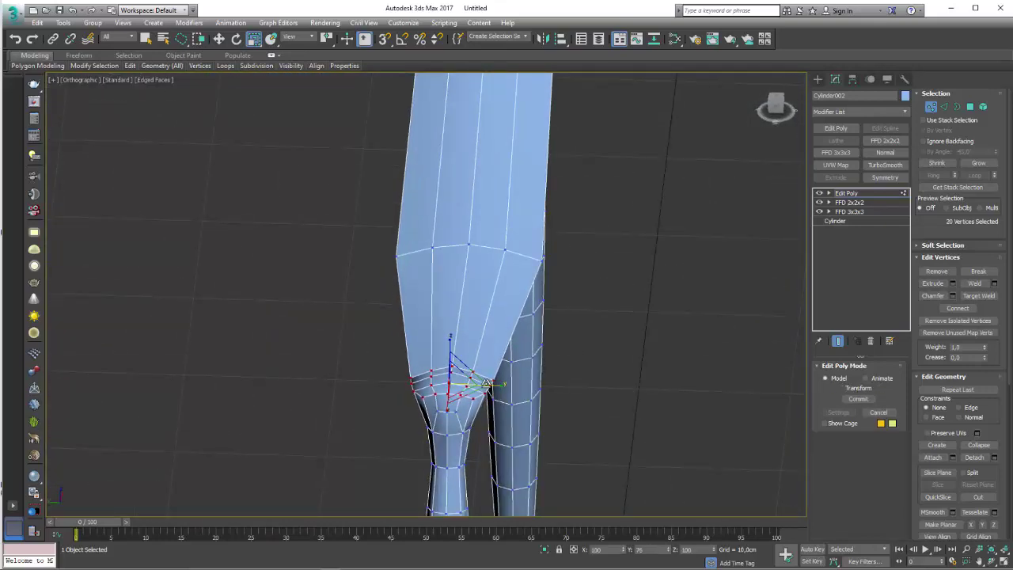
pyautogui.scroll(-5, 500, 383)
pyautogui.keyDown('alt'); pyautogui.moveTo(576, 232); pyautogui.dragTo(713, 262, button='middle'); pyautogui.keyUp('alt')
pyautogui.scroll(4, 588, 252)
pyautogui.scroll(3, 636, 256)
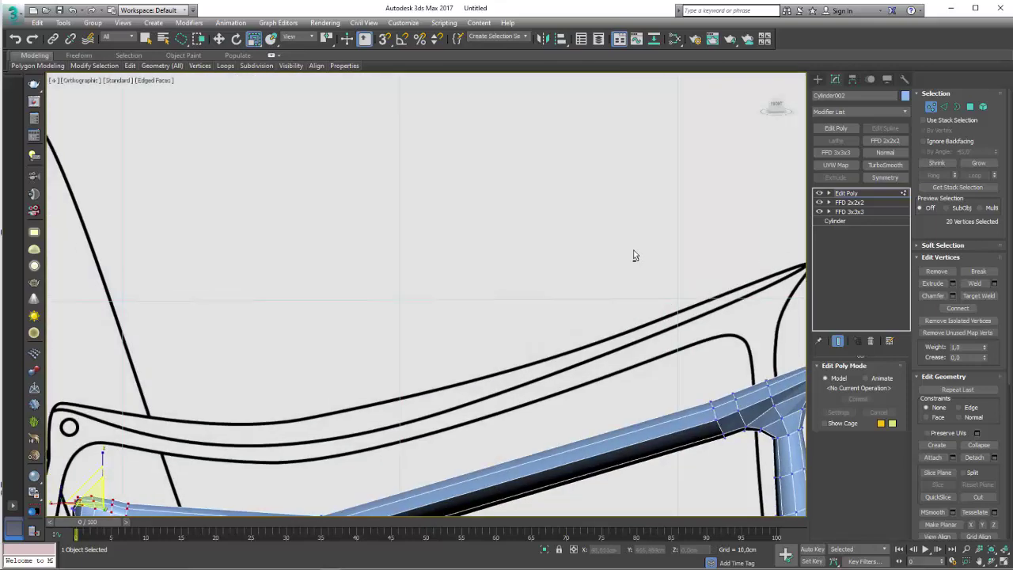
pyautogui.scroll(2, 706, 281)
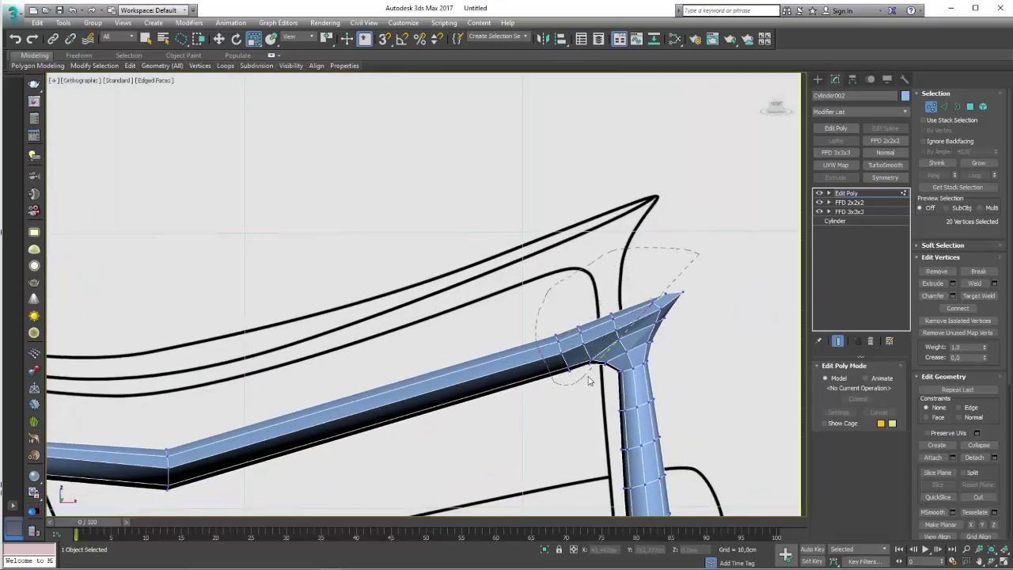
# - Select the far armrest–leg joint vertices and move them into a pointed end
pyautogui.moveTo(740, 308); pyautogui.dragTo(670, 342)
pyautogui.moveTo(670, 342)
pyautogui.keyDown('alt'); pyautogui.mouseDown(button='middle')
pyautogui.moveTo(631, 333)
pyautogui.moveTo(603, 371)
pyautogui.mouseUp(button='middle'); pyautogui.keyUp('alt')
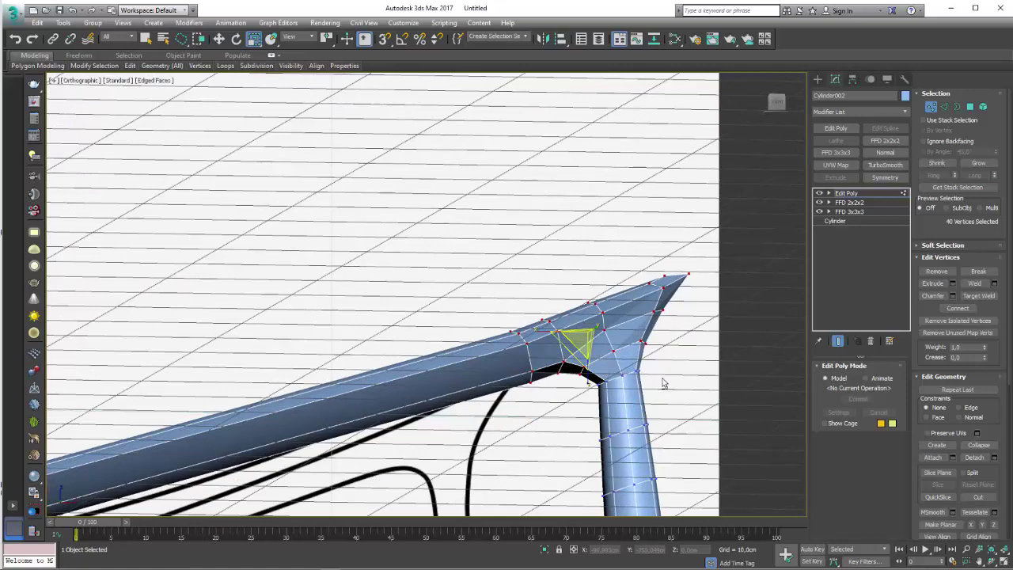
pyautogui.keyDown('alt'); pyautogui.moveTo(663, 383); pyautogui.dragTo(693, 365, button='middle'); pyautogui.keyUp('alt')
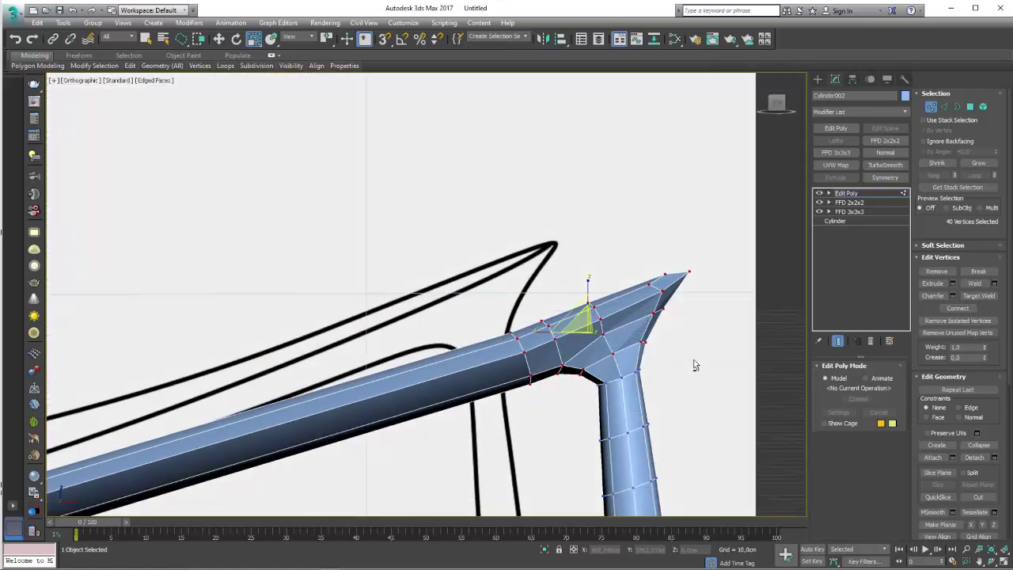
pyautogui.moveTo(570, 412)
pyautogui.keyDown('alt'); pyautogui.mouseDown(button='middle')
pyautogui.moveTo(651, 414)
pyautogui.moveTo(624, 366)
pyautogui.moveTo(633, 357)
pyautogui.moveTo(625, 348)
pyautogui.mouseUp(button='middle'); pyautogui.keyUp('alt')
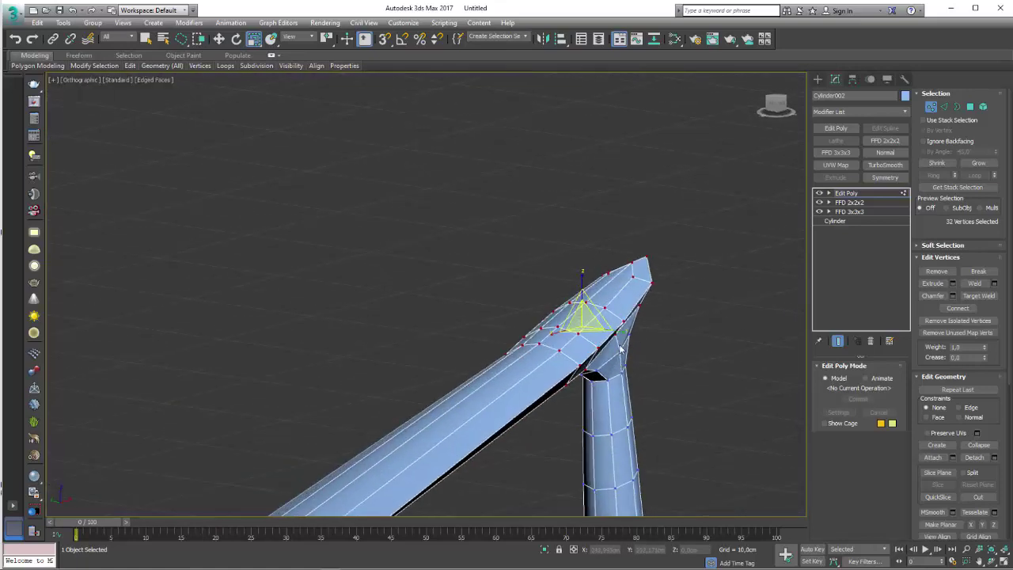
pyautogui.moveTo(625, 341); pyautogui.dragTo(625, 334)
pyautogui.keyDown('alt'); pyautogui.moveTo(625, 334); pyautogui.dragTo(706, 315, button='middle'); pyautogui.keyUp('alt')
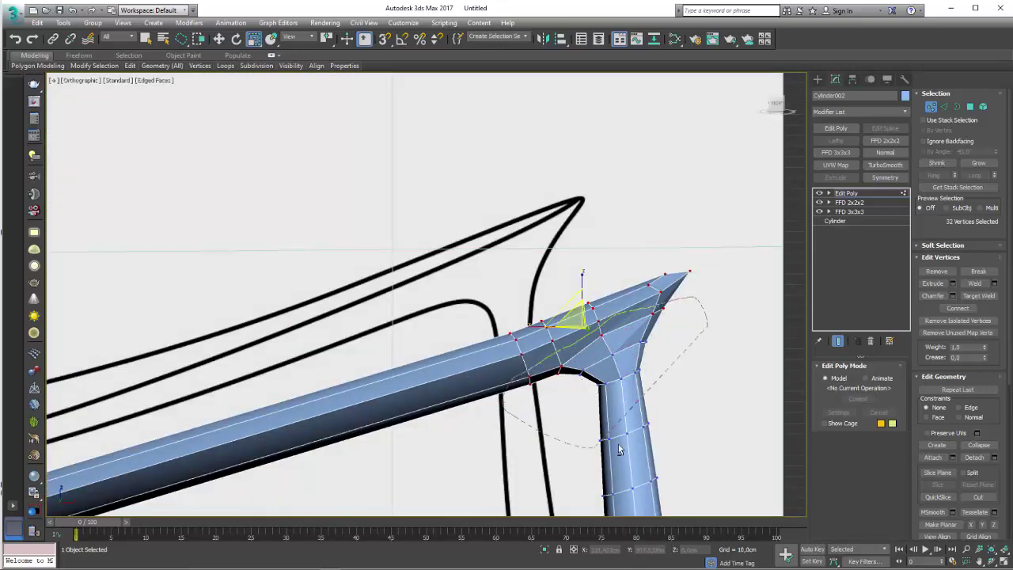
pyautogui.moveTo(620, 450)
pyautogui.keyDown('alt'); pyautogui.mouseDown(button='middle')
pyautogui.moveTo(665, 380)
pyautogui.moveTo(752, 361)
pyautogui.moveTo(725, 394)
pyautogui.moveTo(806, 393)
pyautogui.moveTo(775, 372)
pyautogui.mouseUp(button='middle'); pyautogui.keyUp('alt')
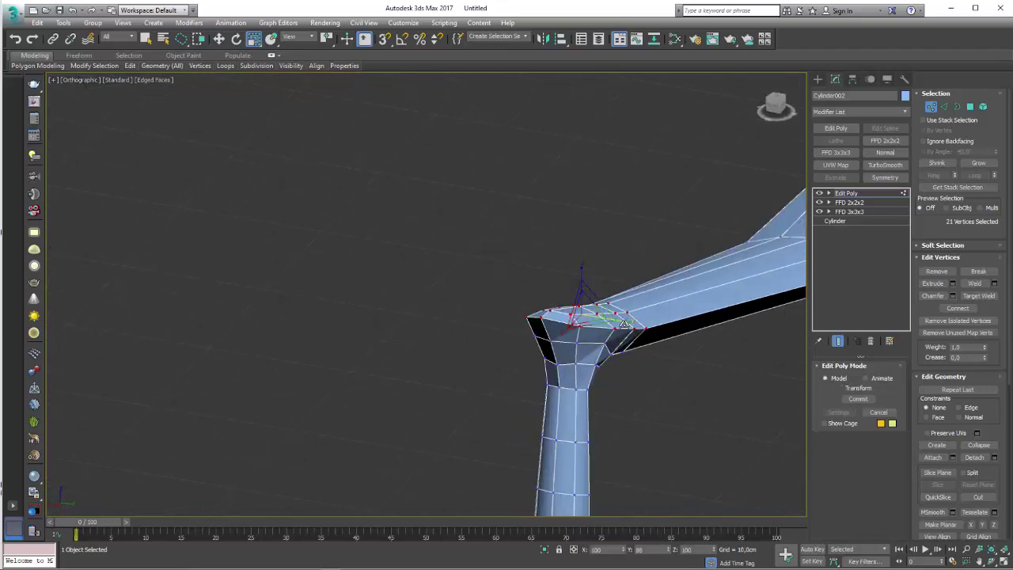
pyautogui.moveTo(681, 372)
pyautogui.keyDown('alt'); pyautogui.mouseDown(button='middle')
pyautogui.moveTo(708, 391)
pyautogui.moveTo(650, 378)
pyautogui.moveTo(460, 390)
pyautogui.moveTo(541, 358)
pyautogui.moveTo(526, 376)
pyautogui.moveTo(501, 365)
pyautogui.mouseUp(button='middle'); pyautogui.keyUp('alt')
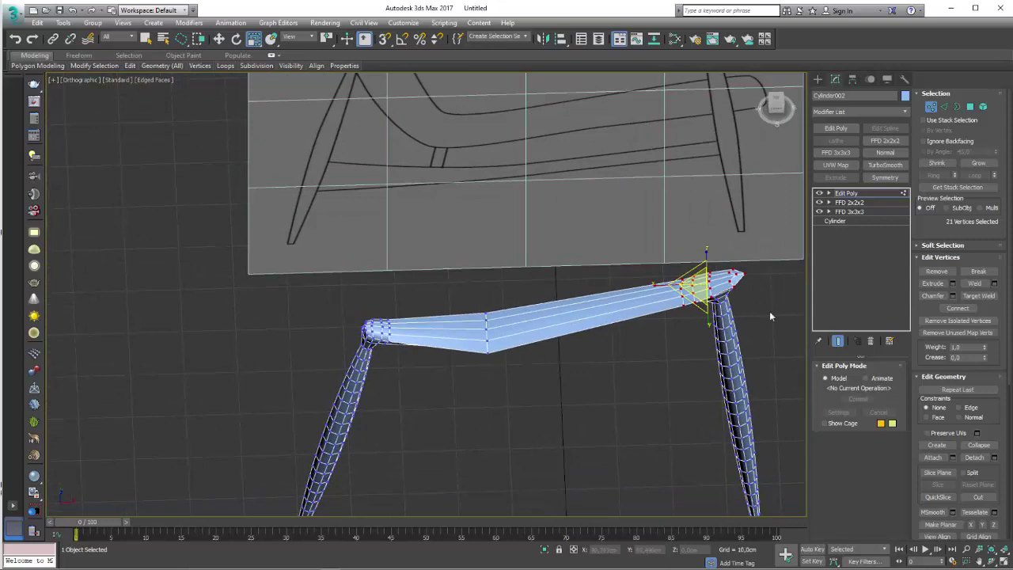
# - Select the rail's lengthwise edges and switch to the Front view
pyautogui.click(946, 107)
pyautogui.click(582, 311)
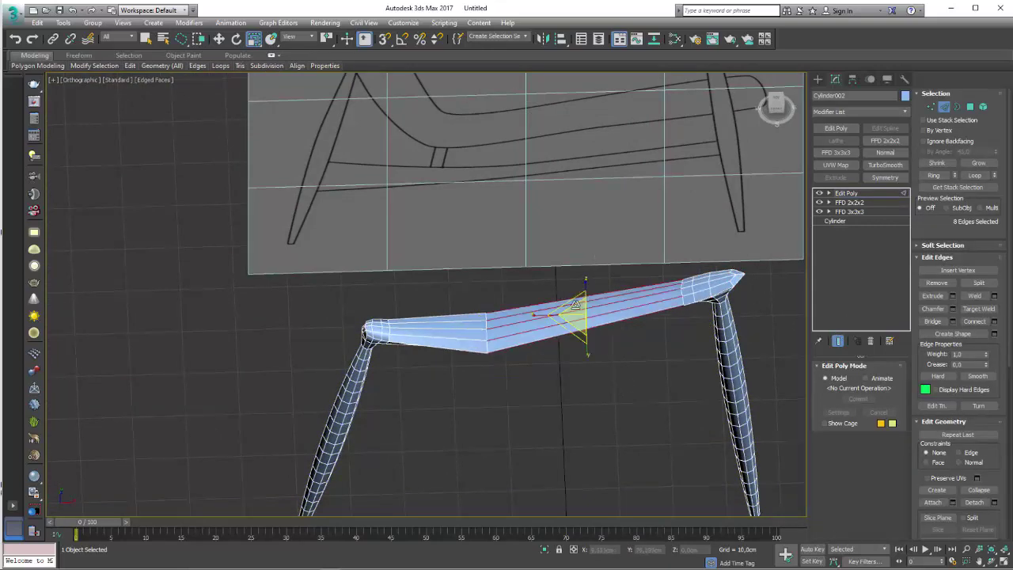
pyautogui.scroll(3, 586, 305)
pyautogui.scroll(3, 590, 303)
pyautogui.keyDown('alt'); pyautogui.moveTo(449, 219); pyautogui.dragTo(426, 362, button='middle'); pyautogui.keyUp('alt')
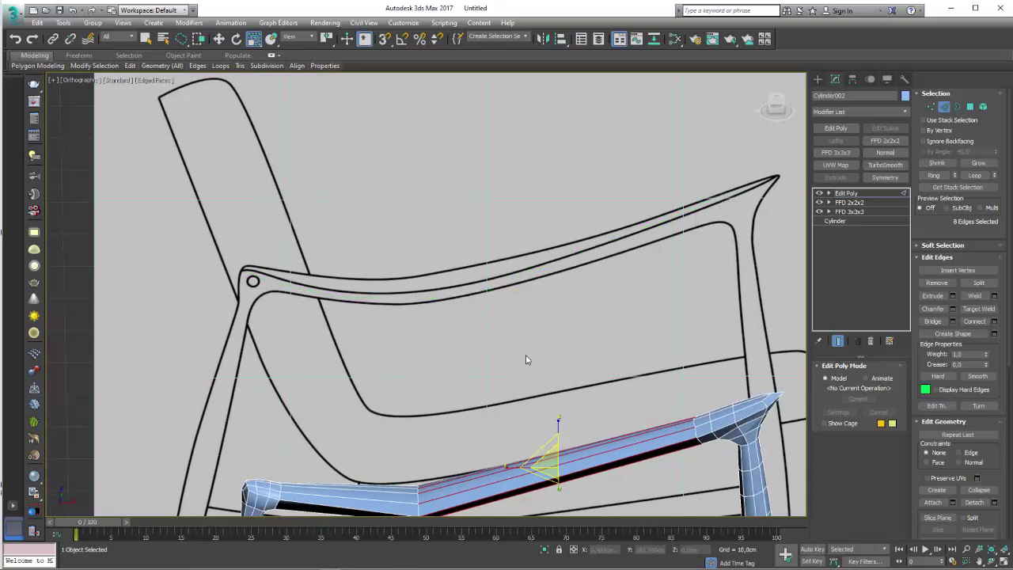
pyautogui.press('f')
pyautogui.scroll(5, 353, 200)
pyautogui.scroll(3, 505, 267)
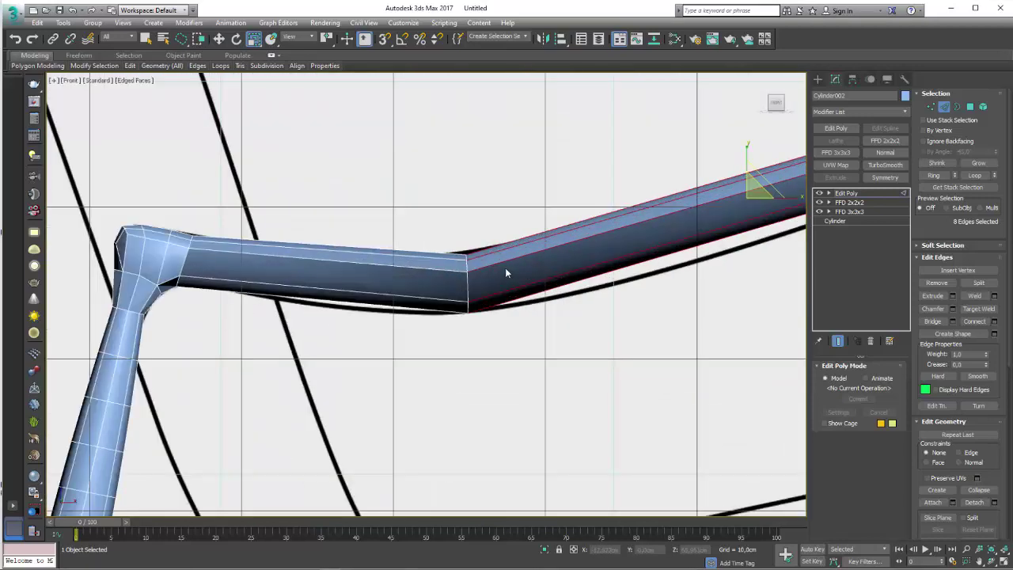
# - In Vertex mode, pull the middle bend vertex toward the drawing's curve
pyautogui.click(931, 106)
pyautogui.scroll(2, 591, 235)
pyautogui.scroll(2, 430, 274)
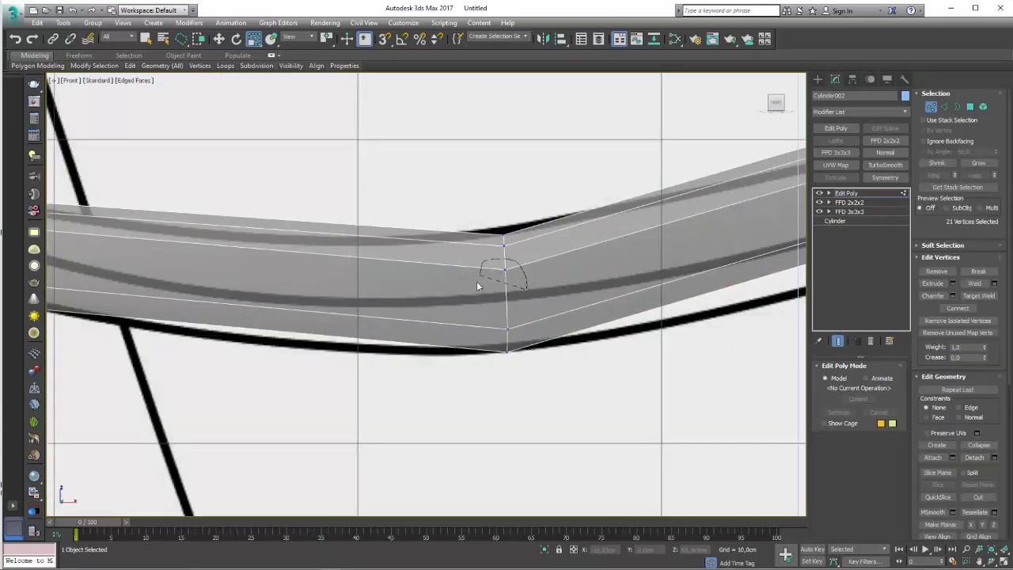
pyautogui.press('w')
pyautogui.moveTo(477, 285); pyautogui.dragTo(523, 279)
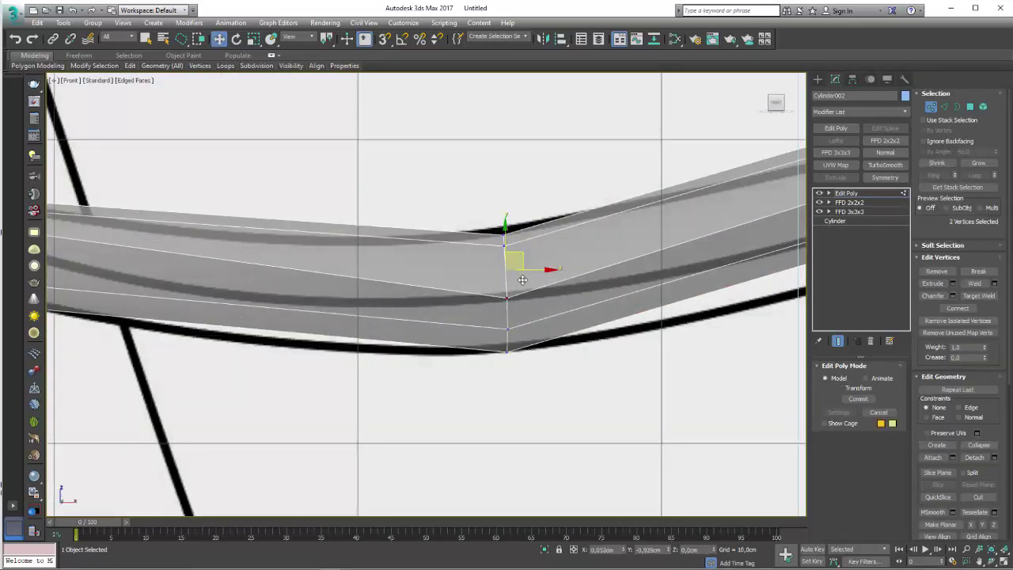
# - Move the bottom and top bend vertices onto the reference curve
pyautogui.click(507, 327)
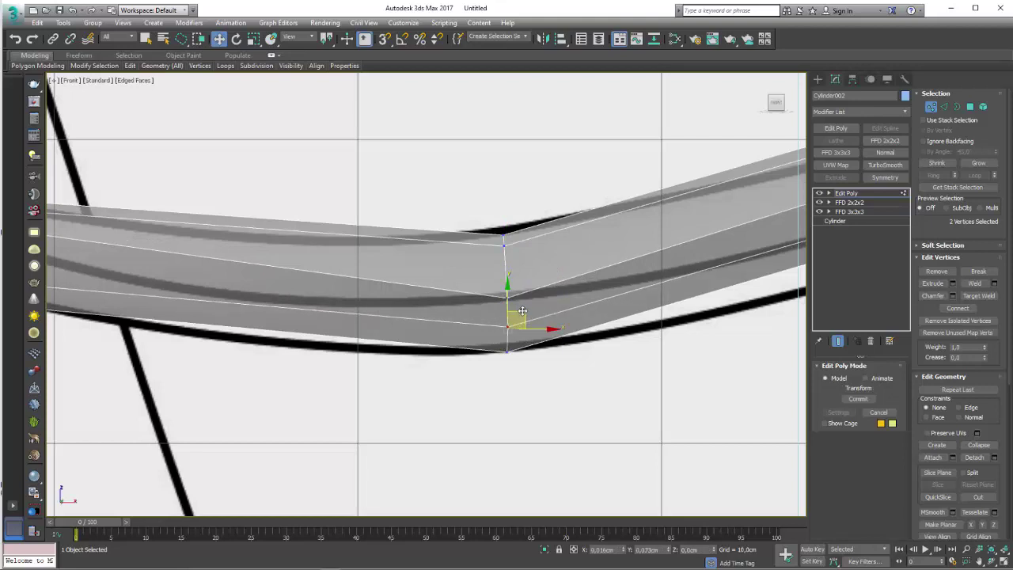
pyautogui.click(507, 349)
pyautogui.moveTo(516, 346); pyautogui.dragTo(522, 335)
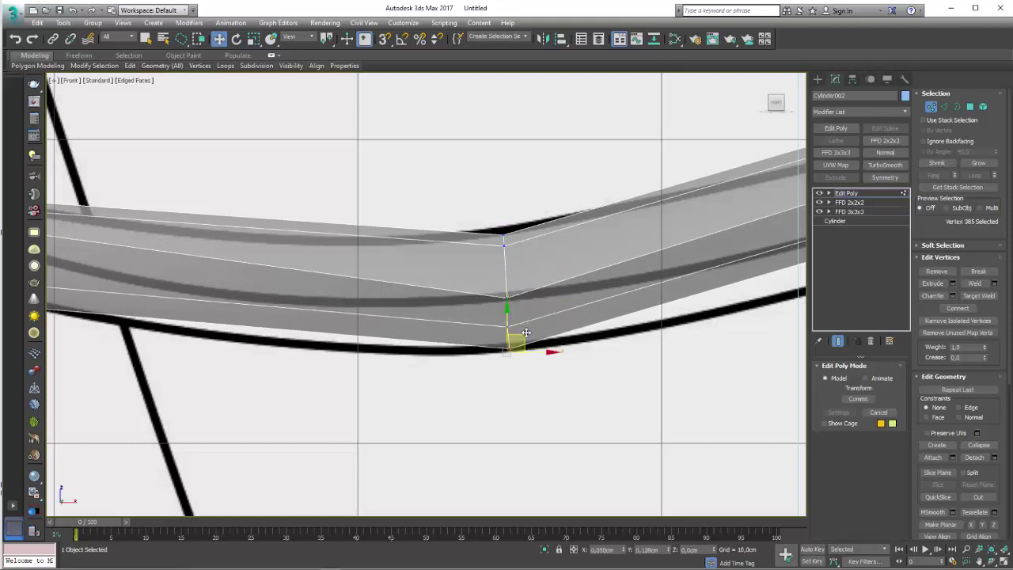
pyautogui.click(519, 296)
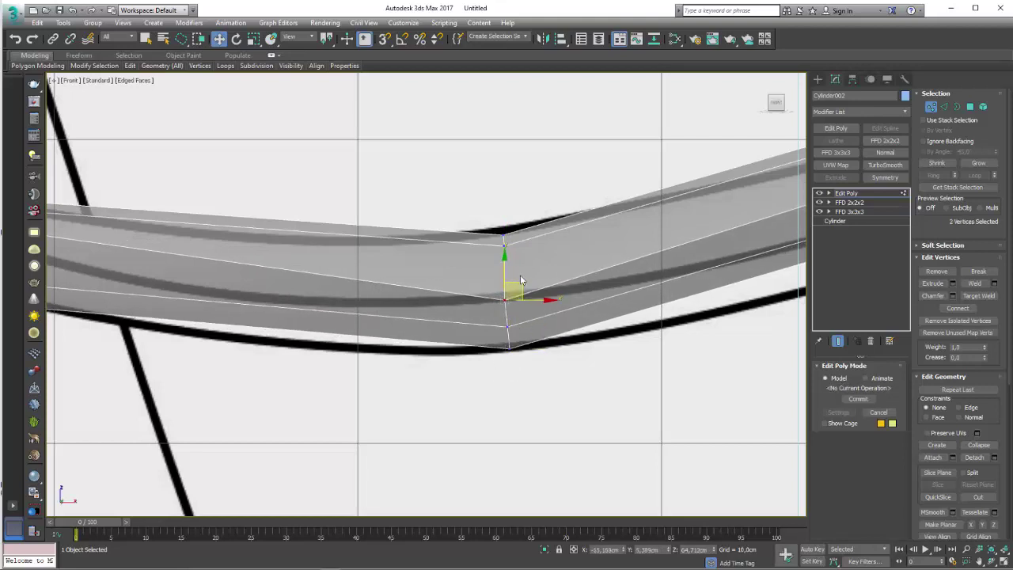
pyautogui.click(500, 251)
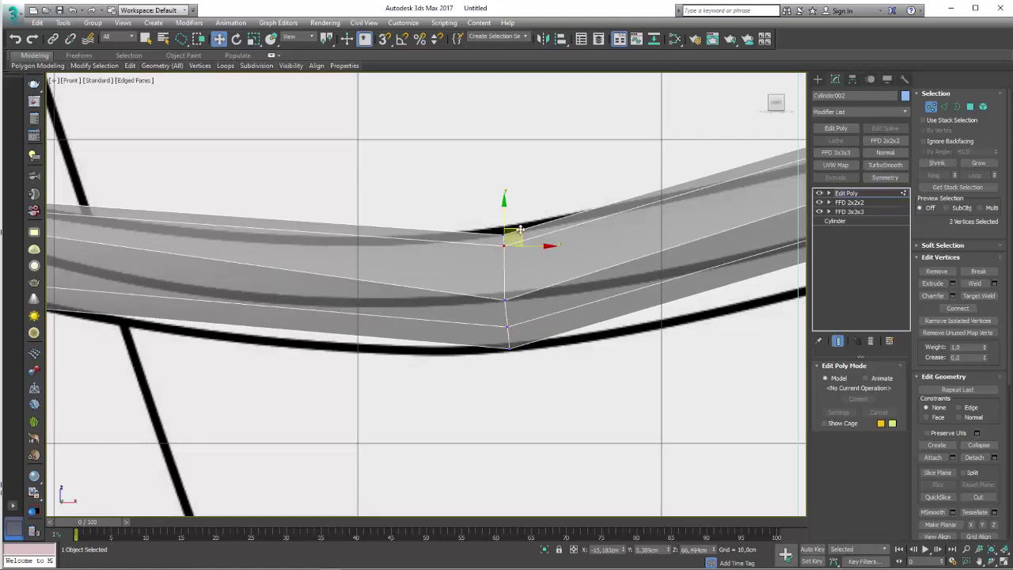
pyautogui.moveTo(514, 242); pyautogui.dragTo(513, 236)
pyautogui.scroll(-3, 526, 263)
pyautogui.moveTo(534, 270); pyautogui.dragTo(467, 293, button='middle')
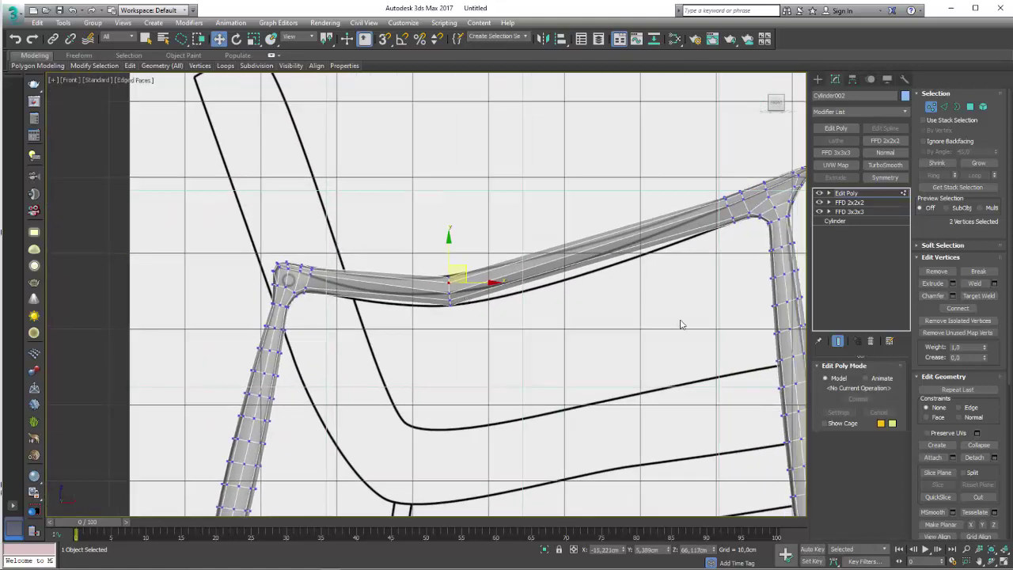
# - Reshape the arm bend by moving the selected edges, then apply Set Flow
pyautogui.click(944, 107)
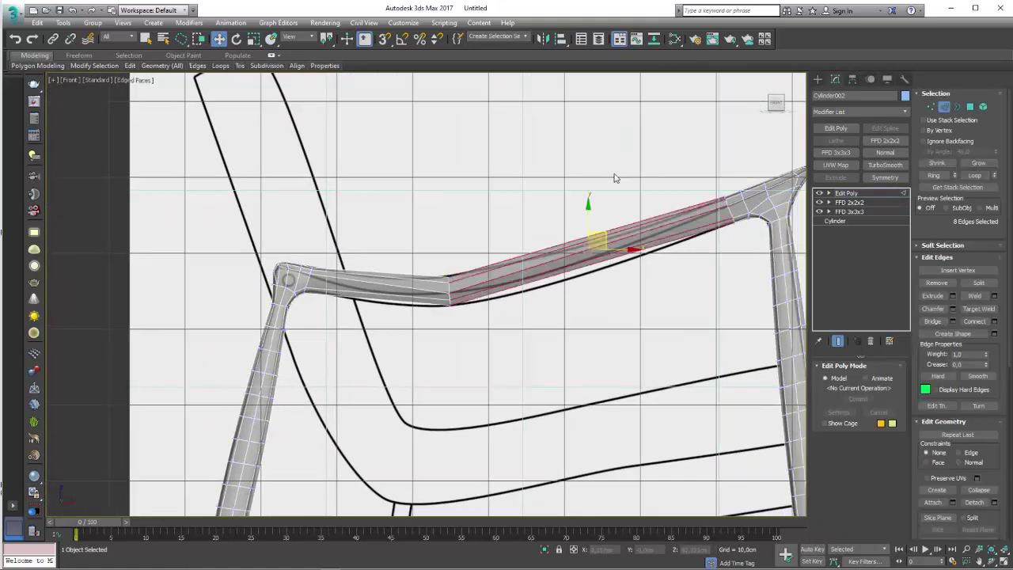
pyautogui.keyDown('alt'); pyautogui.moveTo(649, 234); pyautogui.dragTo(680, 287, button='middle'); pyautogui.keyUp('alt')
pyautogui.press('F3')
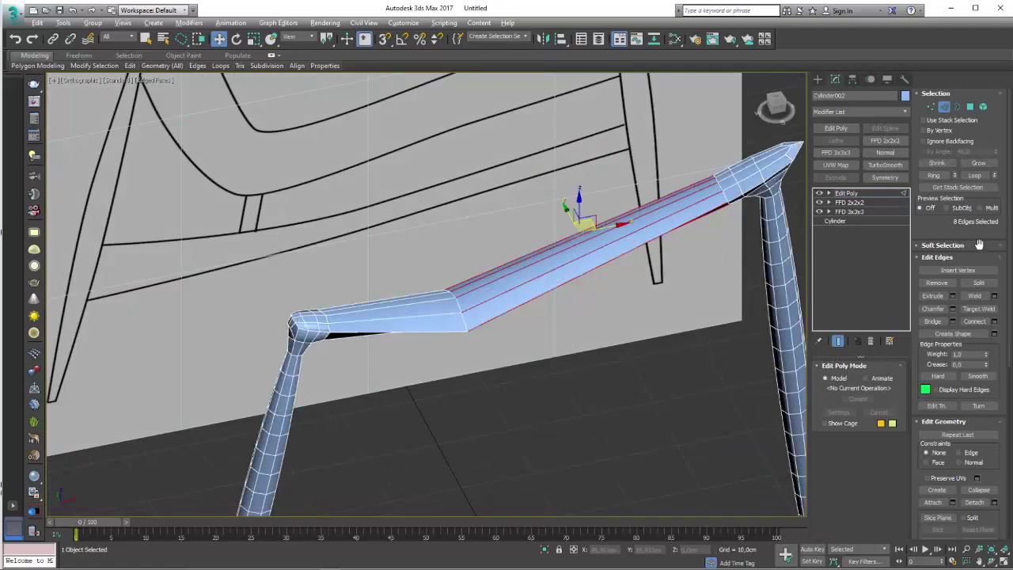
pyautogui.moveTo(582, 220); pyautogui.dragTo(717, 310)
pyautogui.keyDown('alt'); pyautogui.moveTo(717, 311); pyautogui.dragTo(545, 336, button='middle'); pyautogui.keyUp('alt')
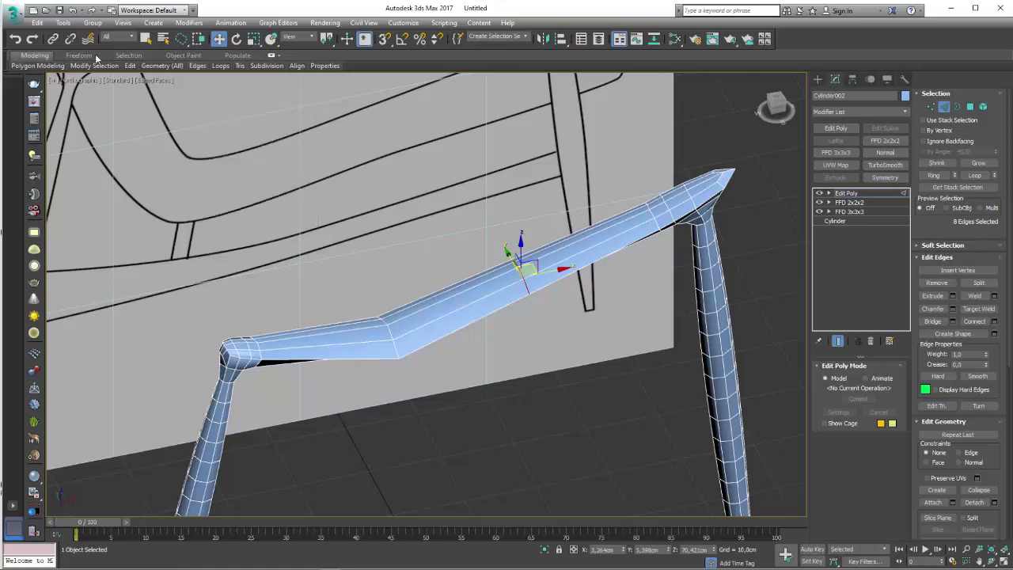
pyautogui.moveTo(220, 65)
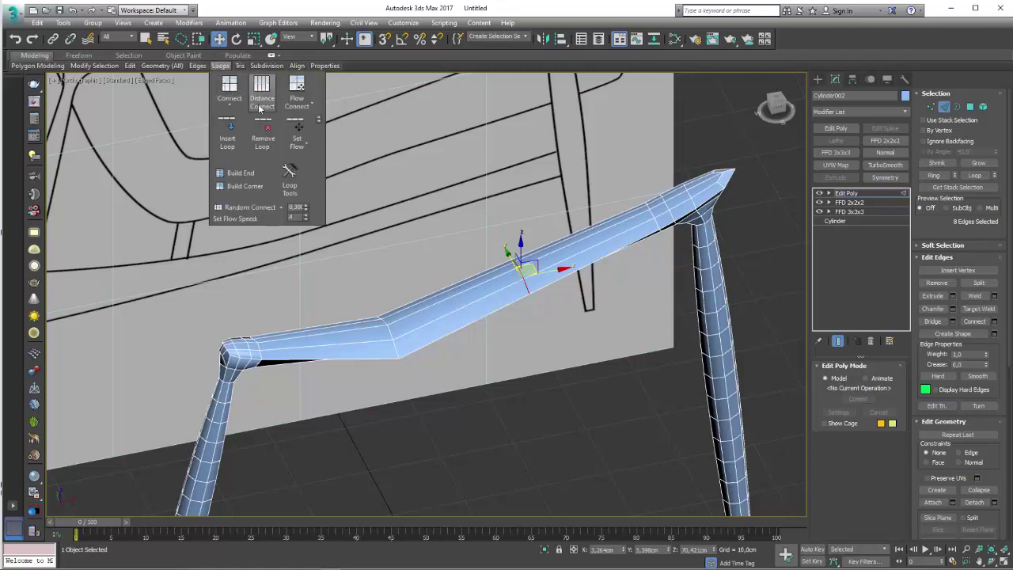
pyautogui.click(296, 127)
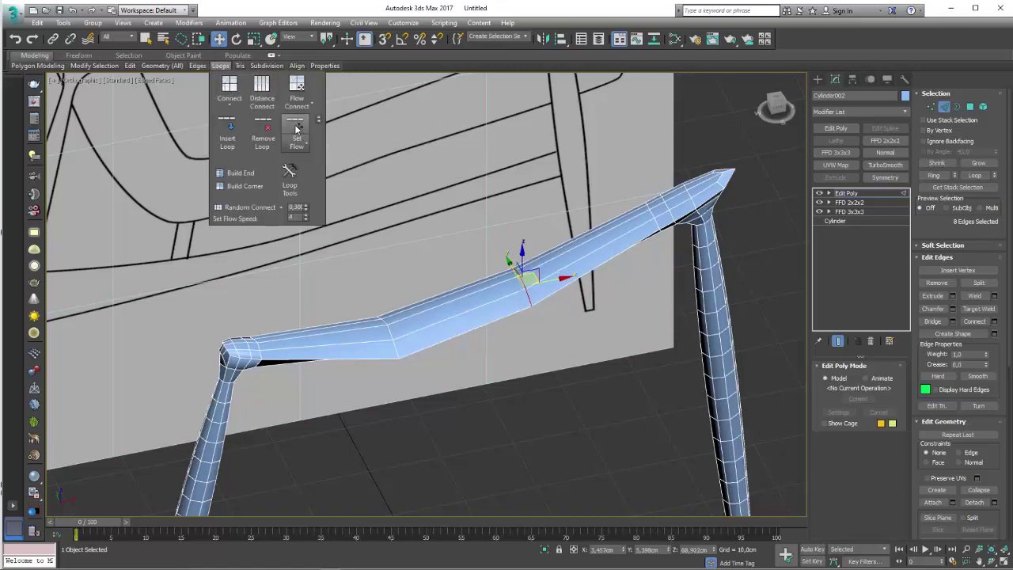
pyautogui.keyDown('alt'); pyautogui.moveTo(506, 274); pyautogui.dragTo(478, 282, button='middle'); pyautogui.keyUp('alt')
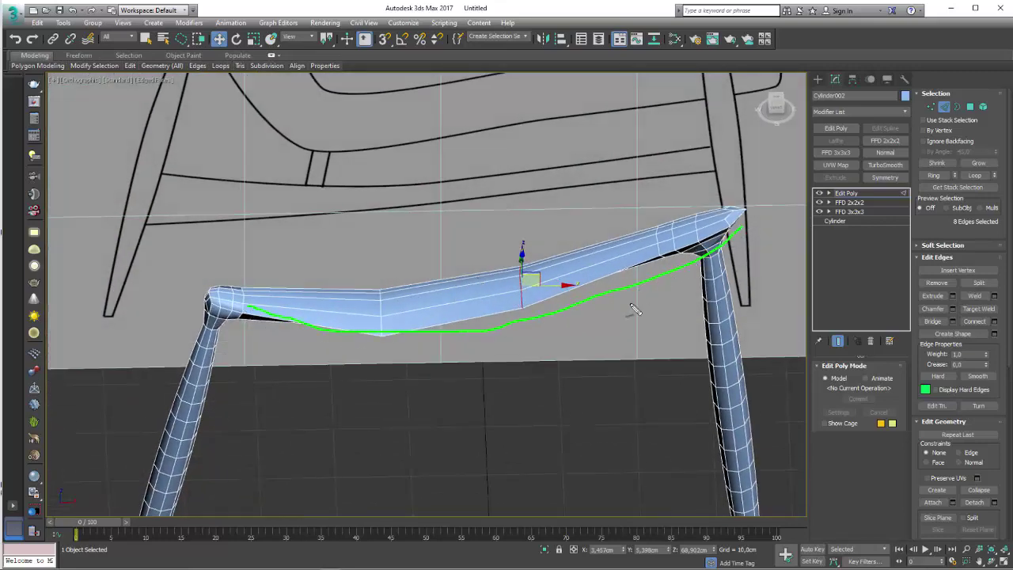
# - Select the edge ring across the three arm segments and Connect new crosswise loops
pyautogui.keyDown('shift'); pyautogui.click(537, 283); pyautogui.keyUp('shift')
pyautogui.keyDown('shift'); pyautogui.click(451, 278); pyautogui.keyUp('shift')
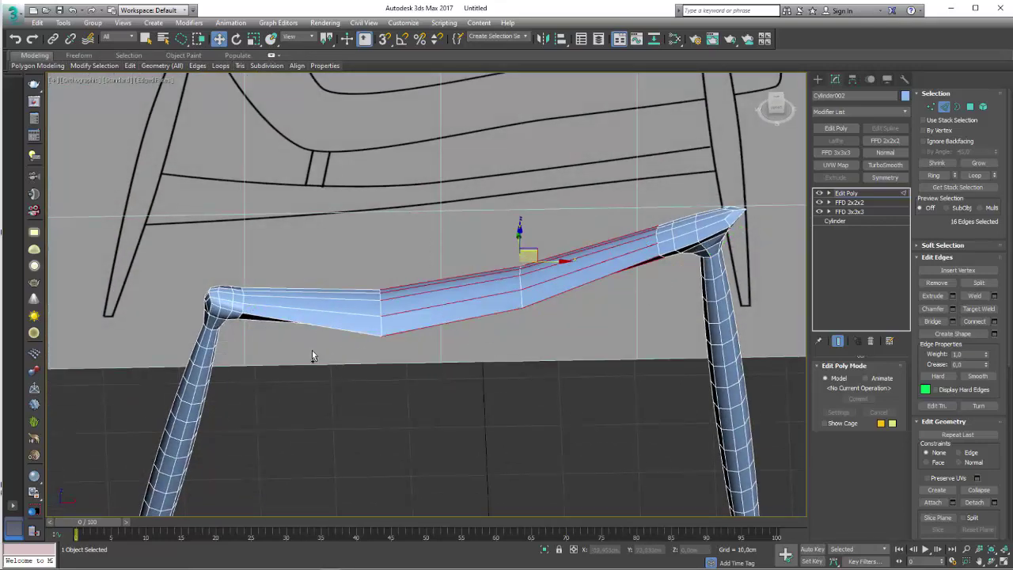
pyautogui.keyDown('shift'); pyautogui.click(309, 297); pyautogui.keyUp('shift')
pyautogui.moveTo(220, 66)
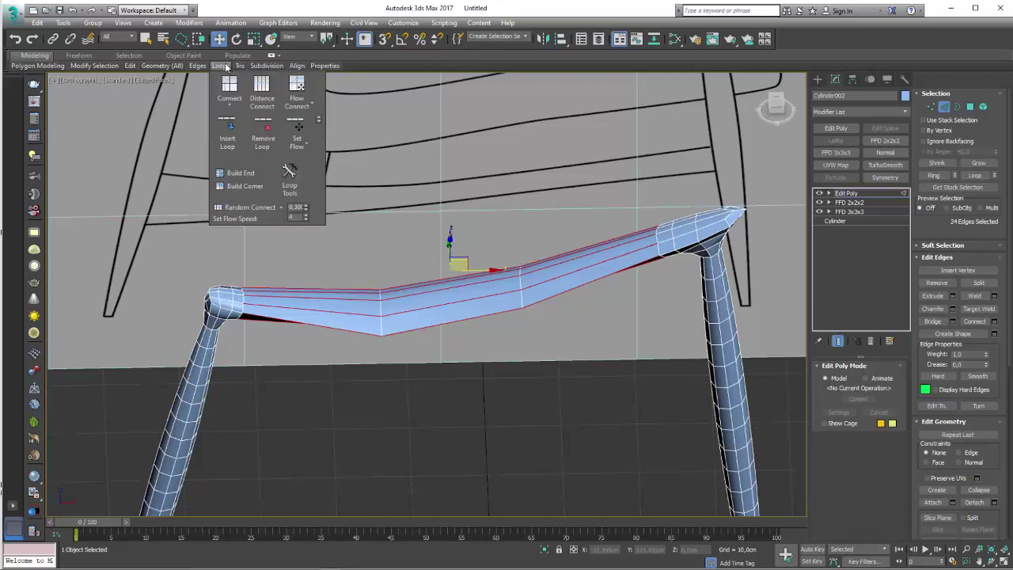
pyautogui.click(229, 87)
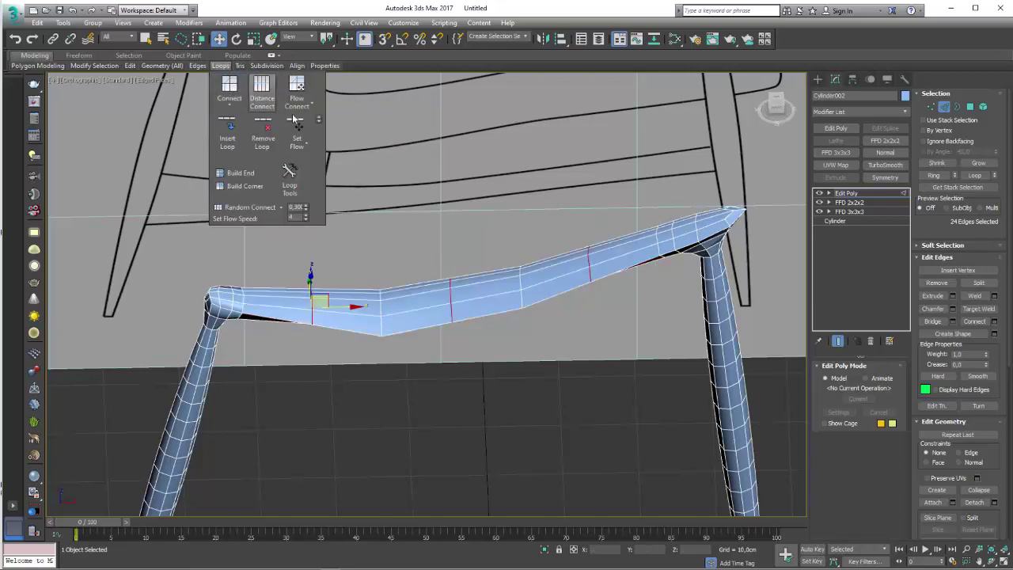
pyautogui.moveTo(538, 243)
pyautogui.keyDown('alt'); pyautogui.mouseDown(button='middle')
pyautogui.moveTo(575, 287)
pyautogui.moveTo(543, 295)
pyautogui.moveTo(533, 221)
pyautogui.moveTo(581, 208)
pyautogui.moveTo(600, 216)
pyautogui.moveTo(543, 230)
pyautogui.moveTo(786, 217)
pyautogui.moveTo(751, 261)
pyautogui.moveTo(695, 289)
pyautogui.moveTo(735, 240)
pyautogui.moveTo(807, 184)
pyautogui.mouseUp(button='middle'); pyautogui.keyUp('alt')
pyautogui.click(870, 199)
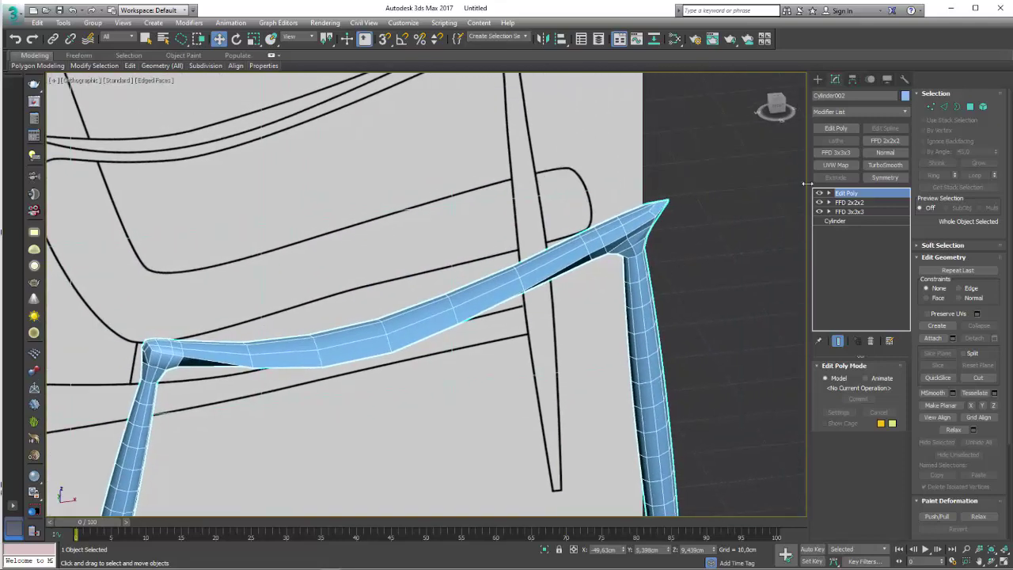
# - Add TurboSmooth to the chair frame with Iterations set to 2
pyautogui.click(885, 165)
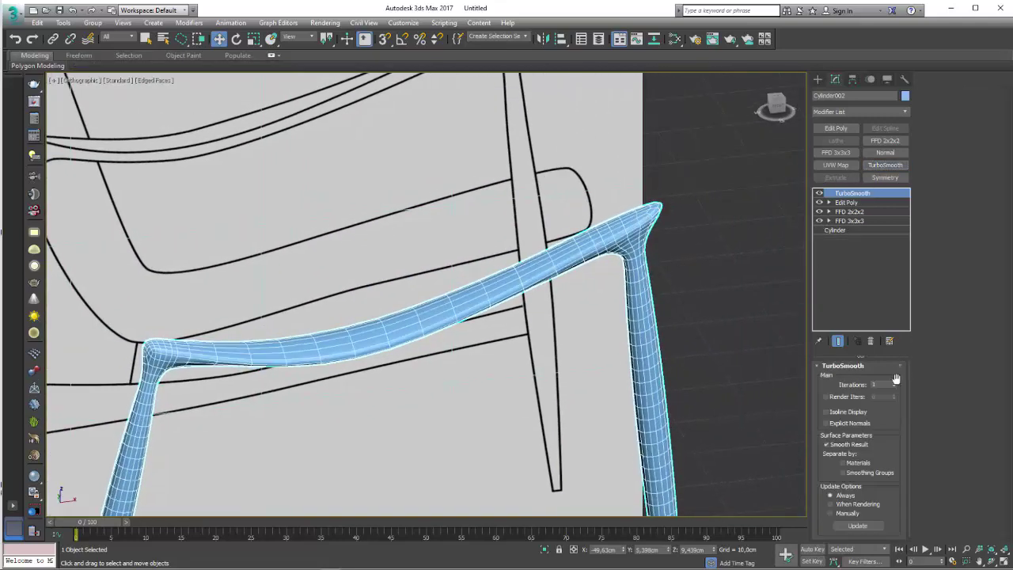
pyautogui.click(893, 382)
pyautogui.moveTo(640, 288)
pyautogui.keyDown('alt'); pyautogui.mouseDown(button='middle')
pyautogui.moveTo(556, 280)
pyautogui.moveTo(671, 264)
pyautogui.mouseUp(button='middle'); pyautogui.keyUp('alt')
pyautogui.press('F4')
pyautogui.scroll(-2, 671, 264)
pyautogui.keyDown('alt'); pyautogui.moveTo(601, 277); pyautogui.dragTo(543, 287, button='middle'); pyautogui.keyUp('alt')
pyautogui.scroll(2, 543, 287)
# - Select the edge loop along the arm's lower edge in Edit Poly edge mode
pyautogui.click(830, 203)
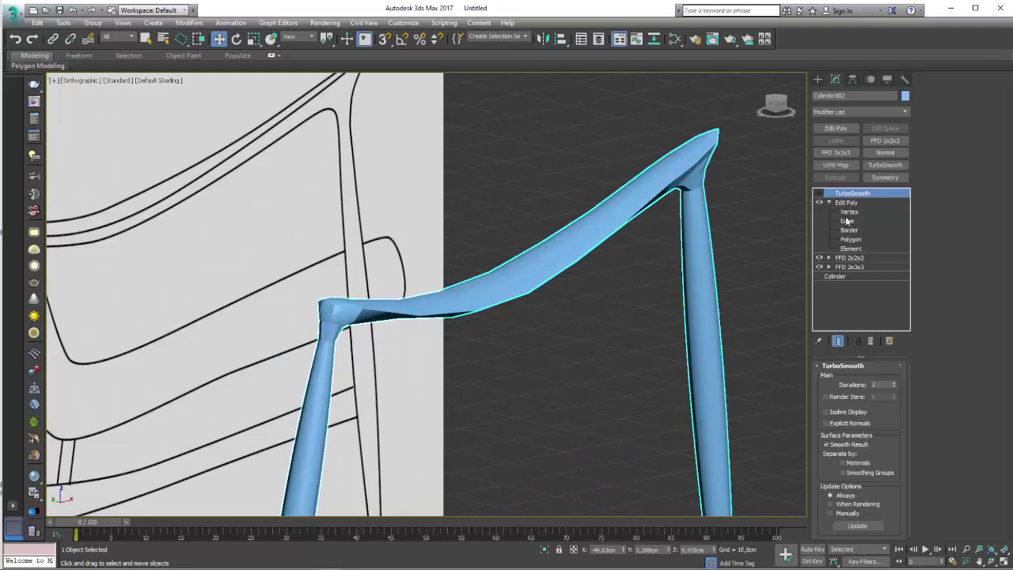
pyautogui.click(847, 221)
pyautogui.scroll(3, 551, 285)
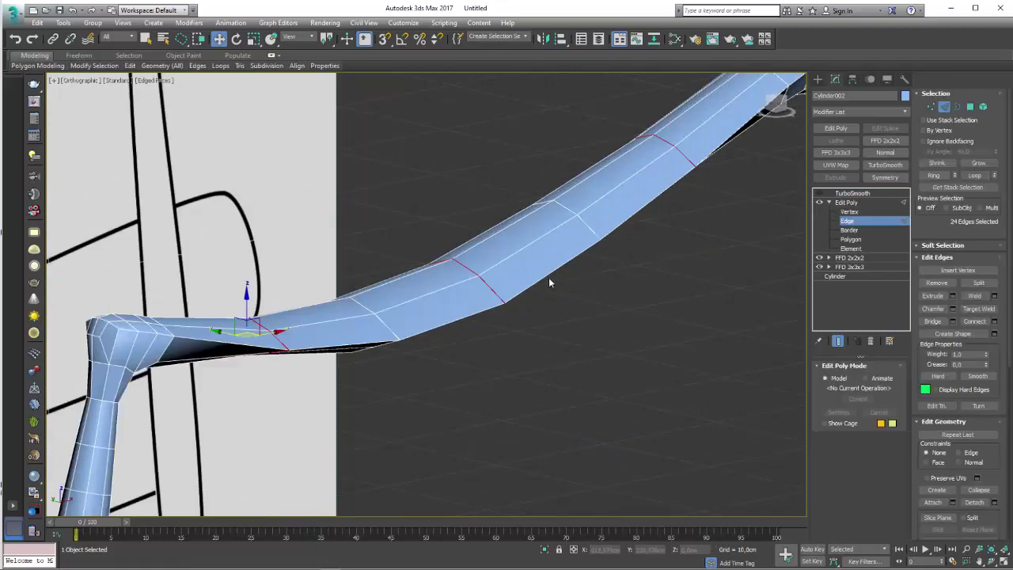
pyautogui.doubleClick(545, 274)
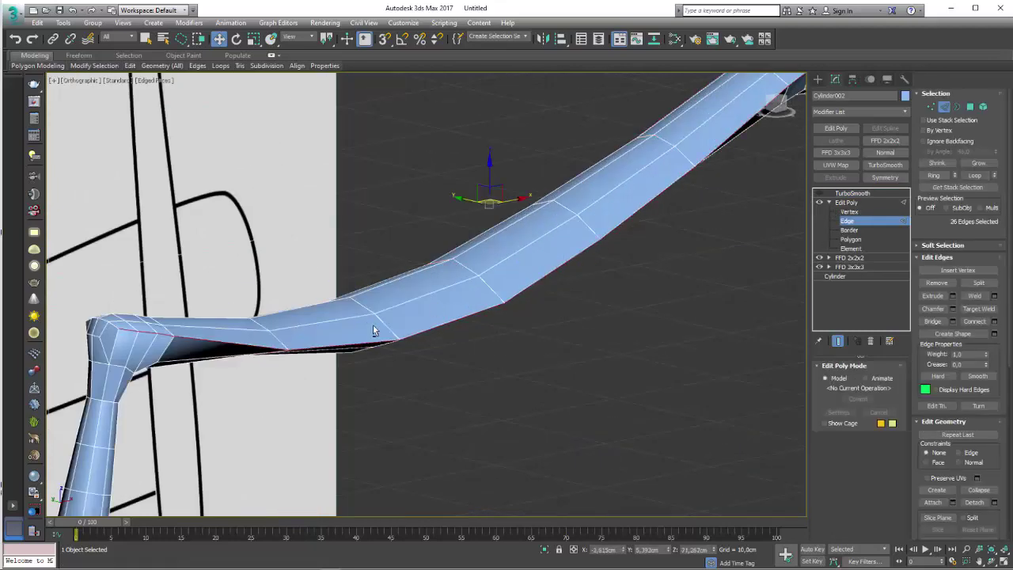
pyautogui.keyDown('alt'); pyautogui.moveTo(372, 326); pyautogui.dragTo(445, 323, button='middle'); pyautogui.keyUp('alt')
pyautogui.hotkey('shift', 'z')
pyautogui.hotkey('shift', 'z')
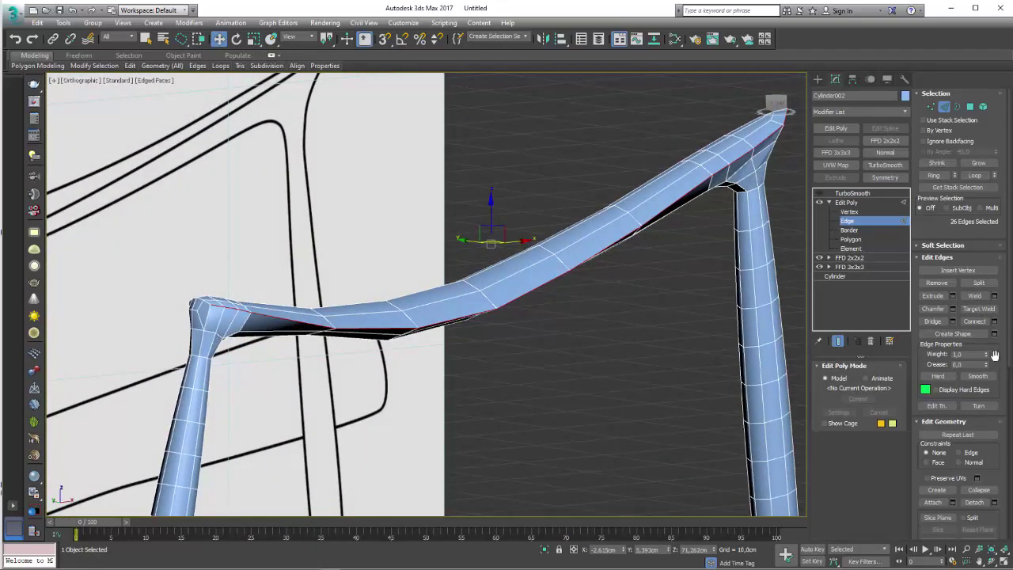
pyautogui.scroll(-3, 950, 271)
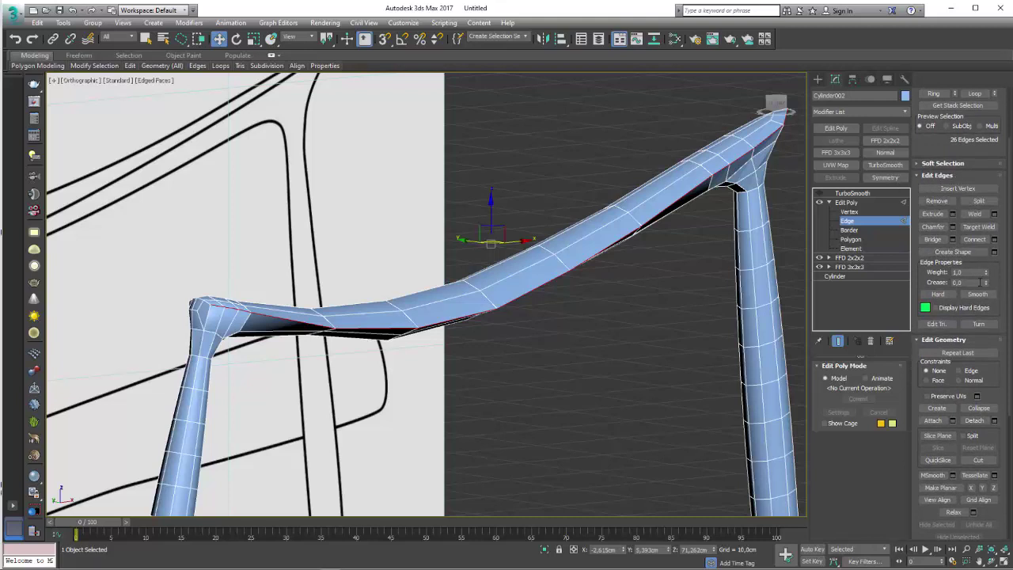
# - Set the selected edges' crease to 1,0 and inspect the smoothed frame
pyautogui.moveTo(986, 284); pyautogui.dragTo(935, 194)
pyautogui.click(853, 193)
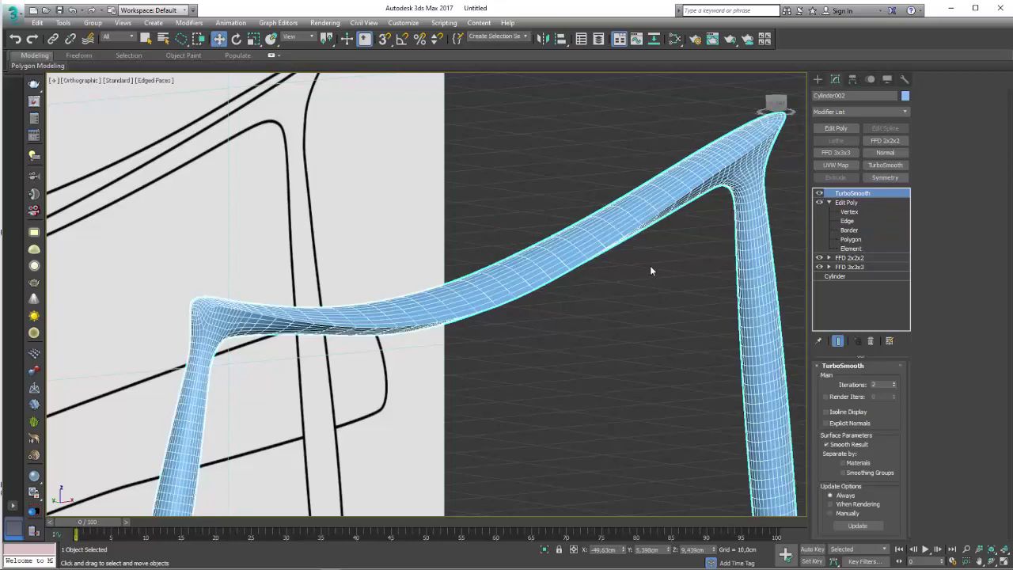
pyautogui.keyDown('alt'); pyautogui.moveTo(650, 265); pyautogui.dragTo(646, 275, button='middle'); pyautogui.keyUp('alt')
pyautogui.press('F4')
pyautogui.scroll(2, 562, 309)
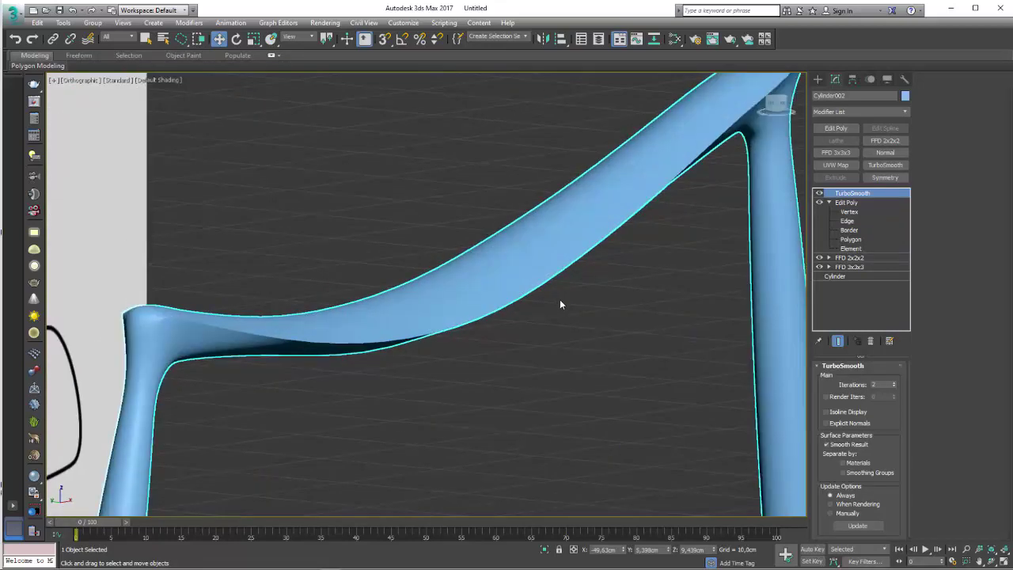
pyautogui.scroll(4, 506, 299)
pyautogui.scroll(2, 467, 301)
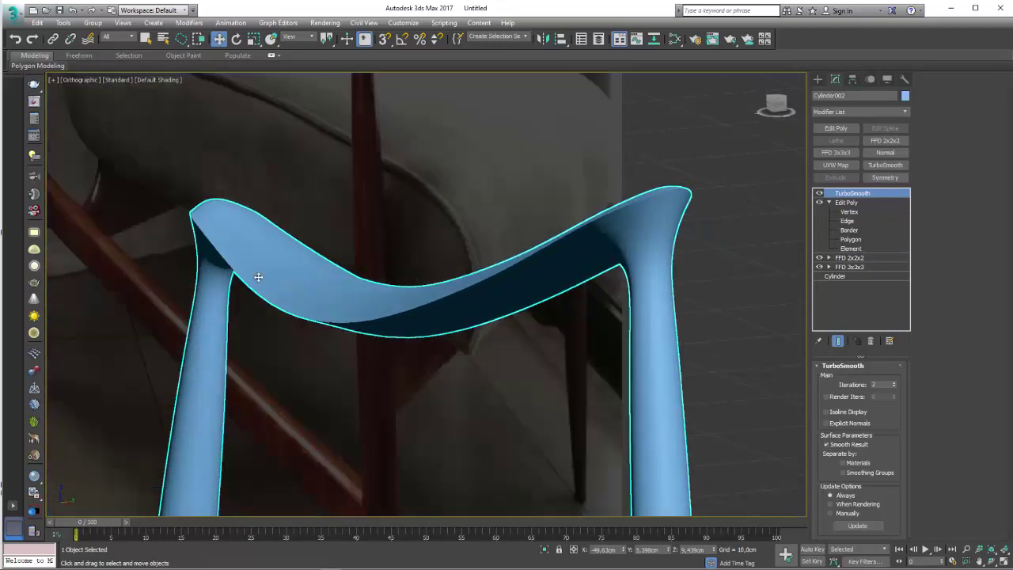
pyautogui.scroll(2, 455, 297)
pyautogui.scroll(4, 475, 299)
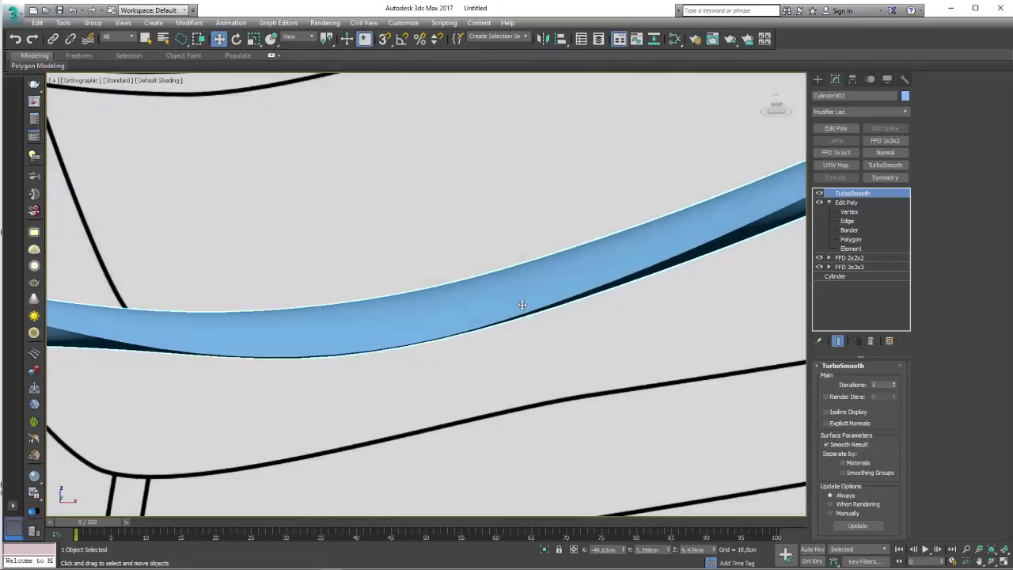
pyautogui.scroll(2, 558, 301)
pyautogui.scroll(2, 605, 280)
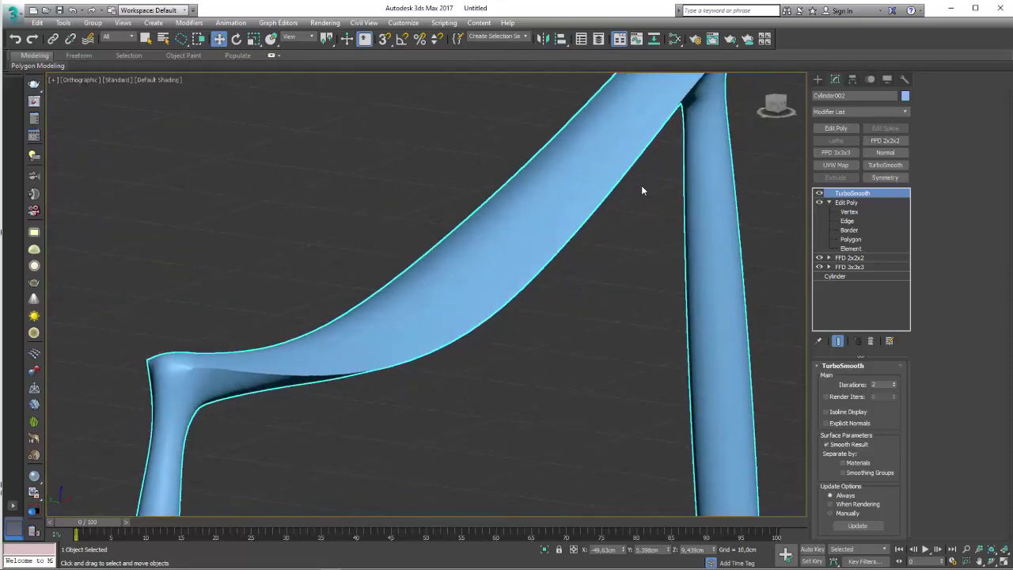
pyautogui.moveTo(641, 190)
pyautogui.keyDown('alt'); pyautogui.mouseDown(button='middle')
pyautogui.moveTo(660, 272)
pyautogui.moveTo(791, 285)
pyautogui.mouseUp(button='middle'); pyautogui.keyUp('alt')
# - Delete TurboSmooth and add OpenSubdiv with Iterations 3
pyautogui.click(872, 341)
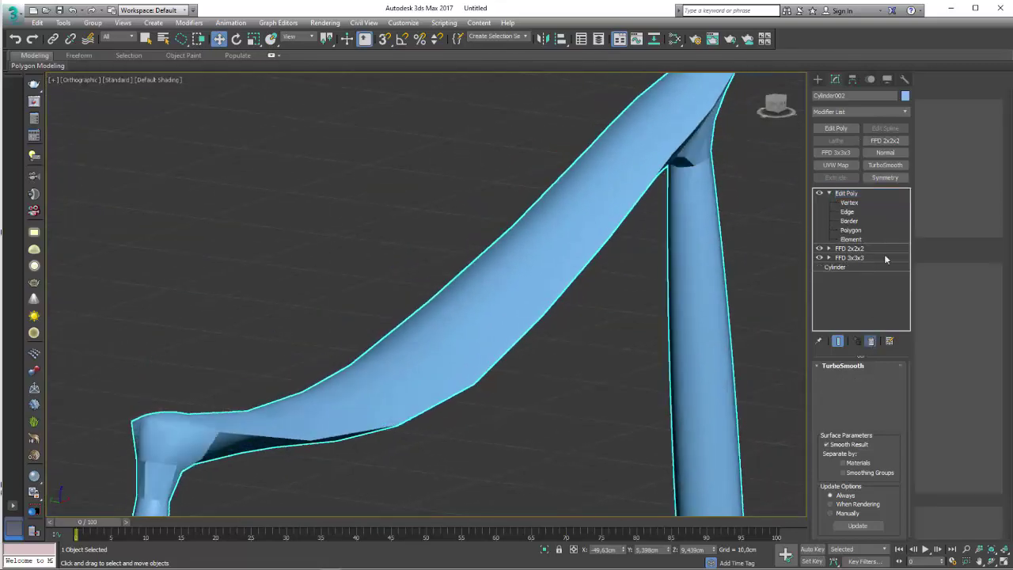
pyautogui.click(865, 111)
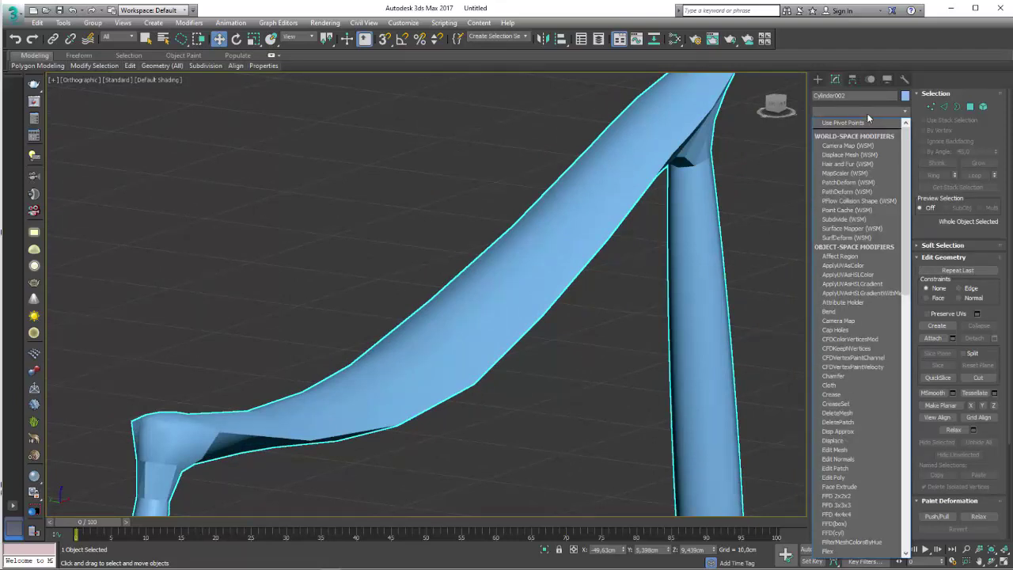
pyautogui.press('o')
pyautogui.press('Return')
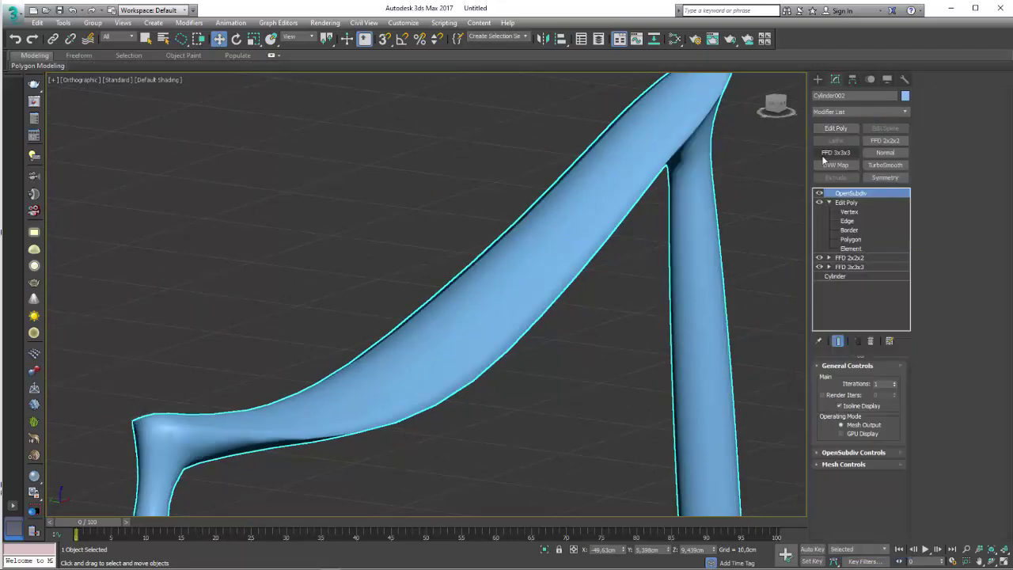
pyautogui.click(894, 383)
pyautogui.click(895, 383)
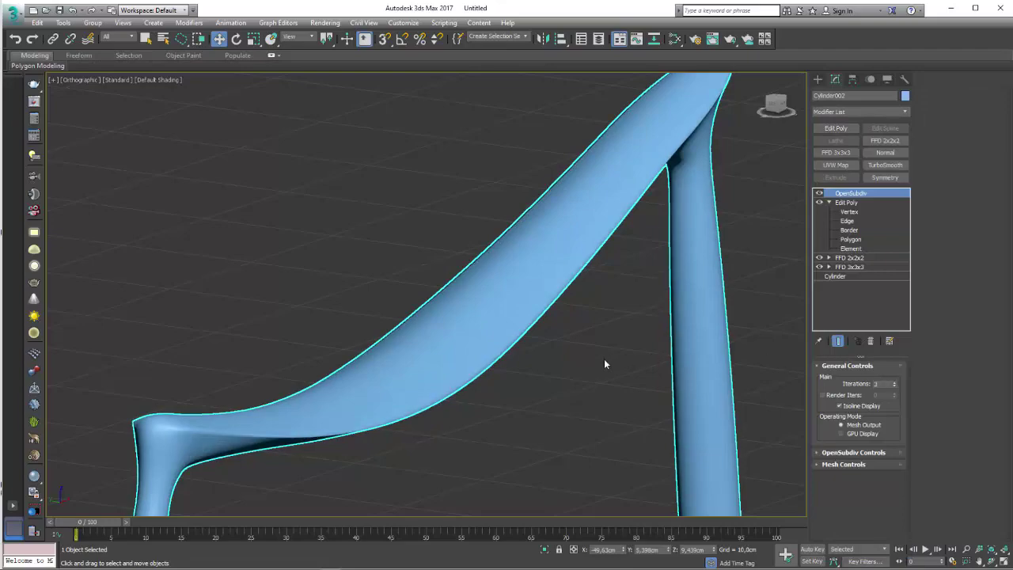
pyautogui.scroll(1, 604, 358)
pyautogui.scroll(4, 594, 356)
# - Step back through previous views to the Front view of the chair
pyautogui.moveTo(556, 342)
pyautogui.keyDown('alt'); pyautogui.mouseDown(button='middle')
pyautogui.moveTo(354, 383)
pyautogui.moveTo(339, 396)
pyautogui.moveTo(314, 386)
pyautogui.mouseUp(button='middle'); pyautogui.keyUp('alt')
pyautogui.scroll(2, 364, 361)
pyautogui.scroll(2, 359, 341)
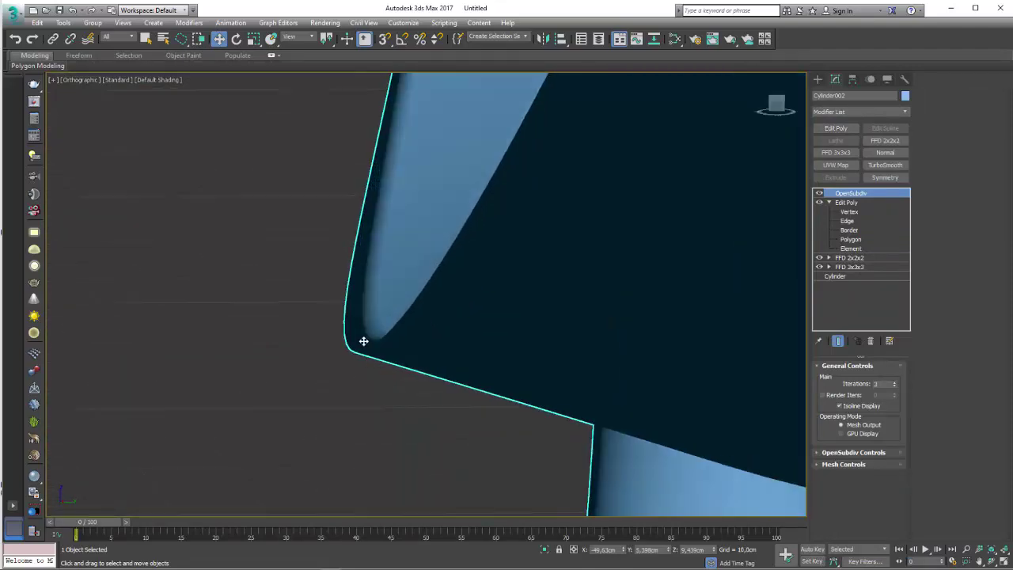
pyautogui.scroll(3, 389, 342)
pyautogui.scroll(2, 387, 334)
pyautogui.hotkey('shift', 'z')
pyautogui.hotkey('shift', 'z')
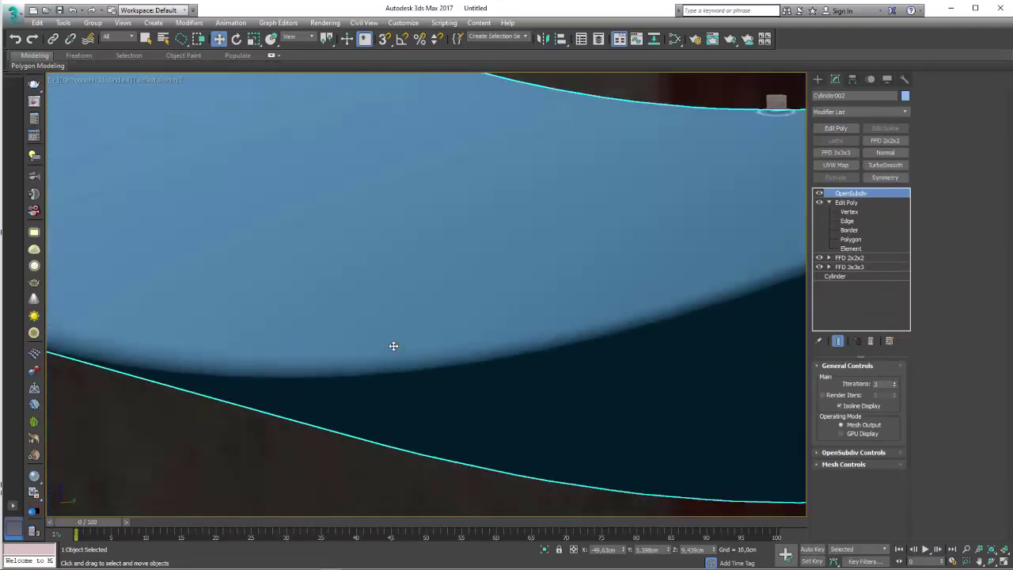
pyautogui.hotkey('shift', 'z')
pyautogui.hotkey('shift', 'z')
pyautogui.hotkey('shift', 'z')
pyautogui.hotkey('shift', 'z')
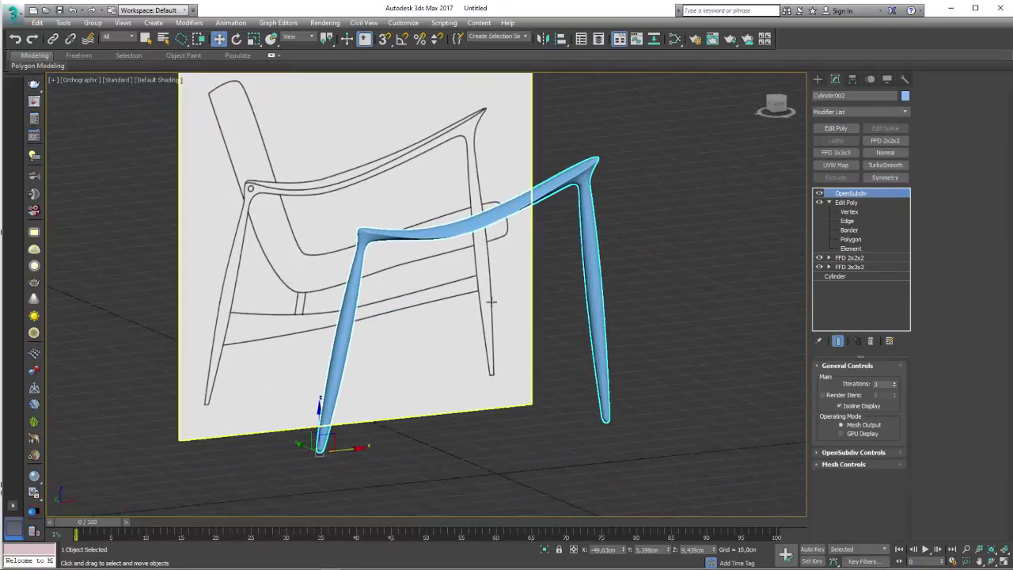
pyautogui.hotkey('shift', 'z')
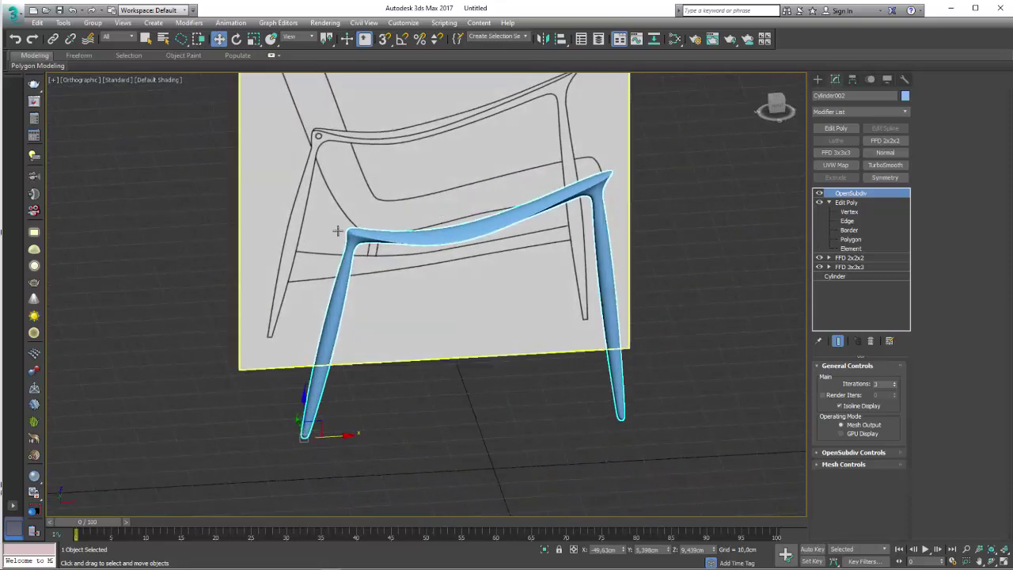
pyautogui.hotkey('shift', 'z')
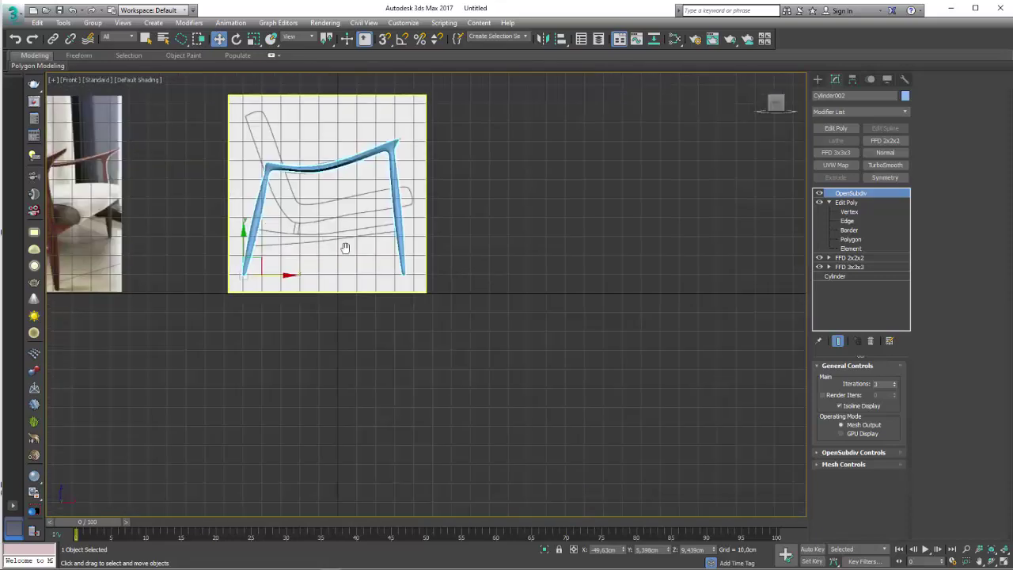
pyautogui.hotkey('shift', 'z')
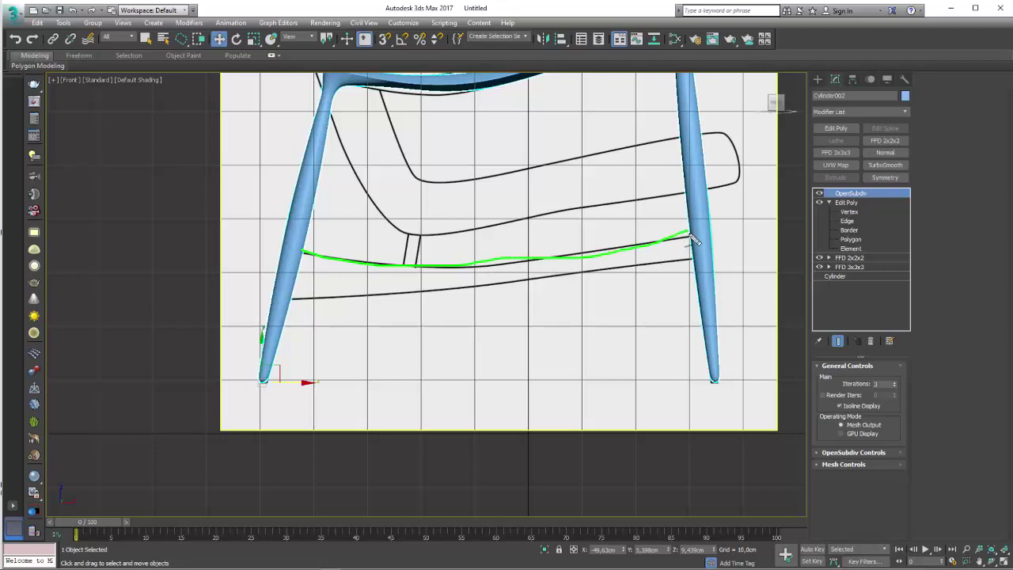
# - Create a long Plane across the front legs with 1 length segment and more width segments
pyautogui.click(818, 79)
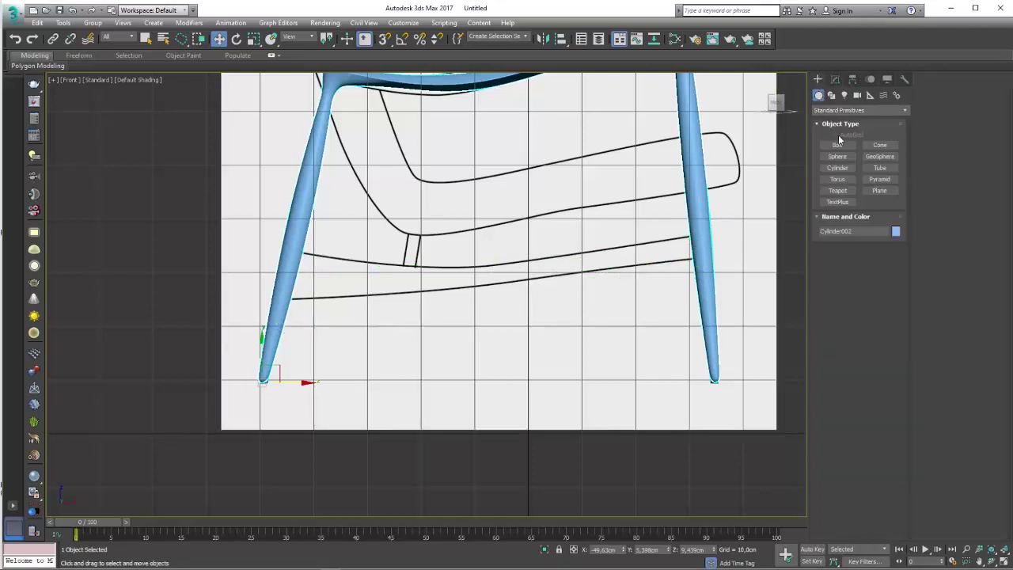
pyautogui.click(878, 191)
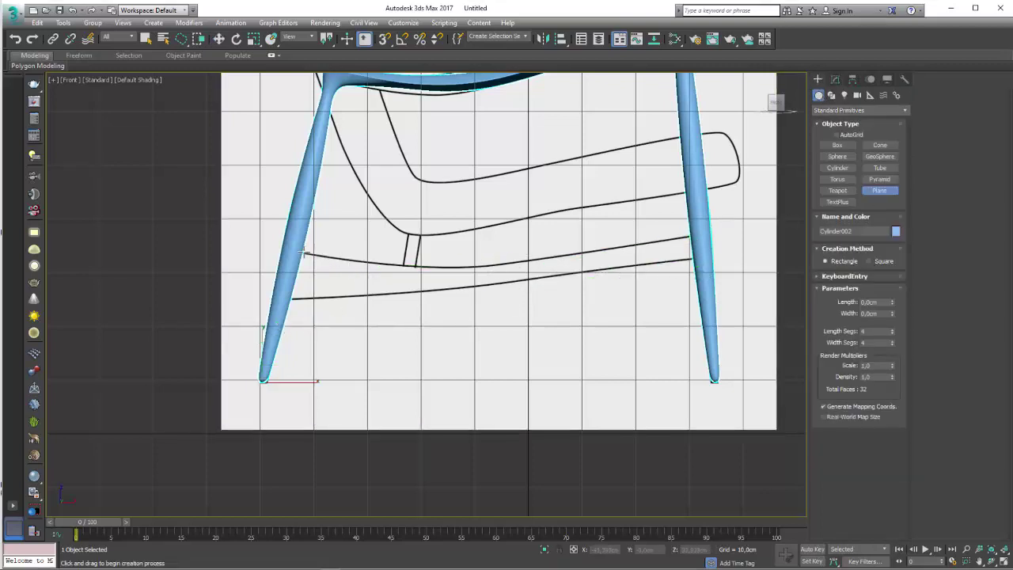
pyautogui.moveTo(302, 254); pyautogui.dragTo(693, 278)
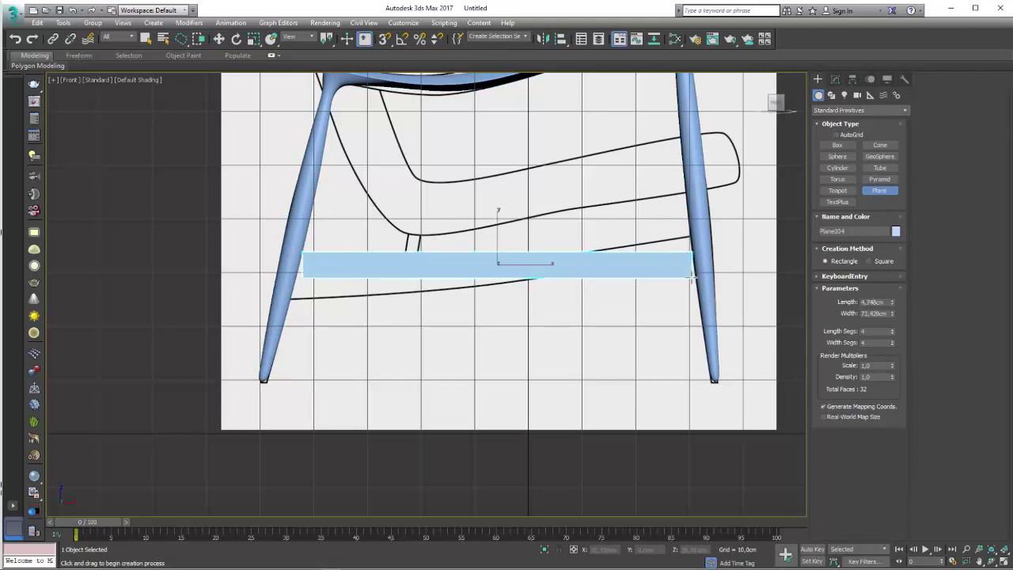
pyautogui.press('w')
pyautogui.press('F4')
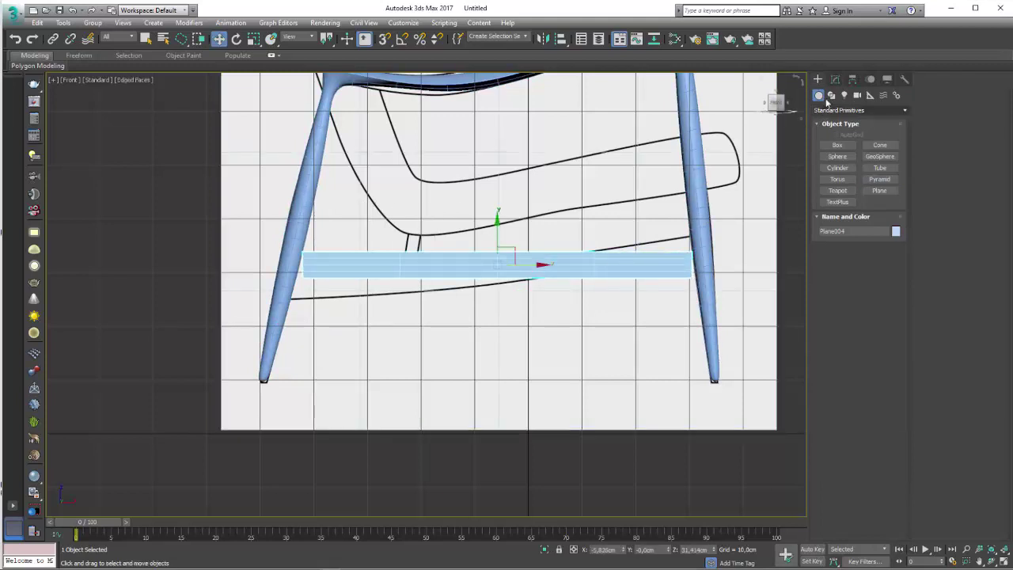
pyautogui.click(835, 79)
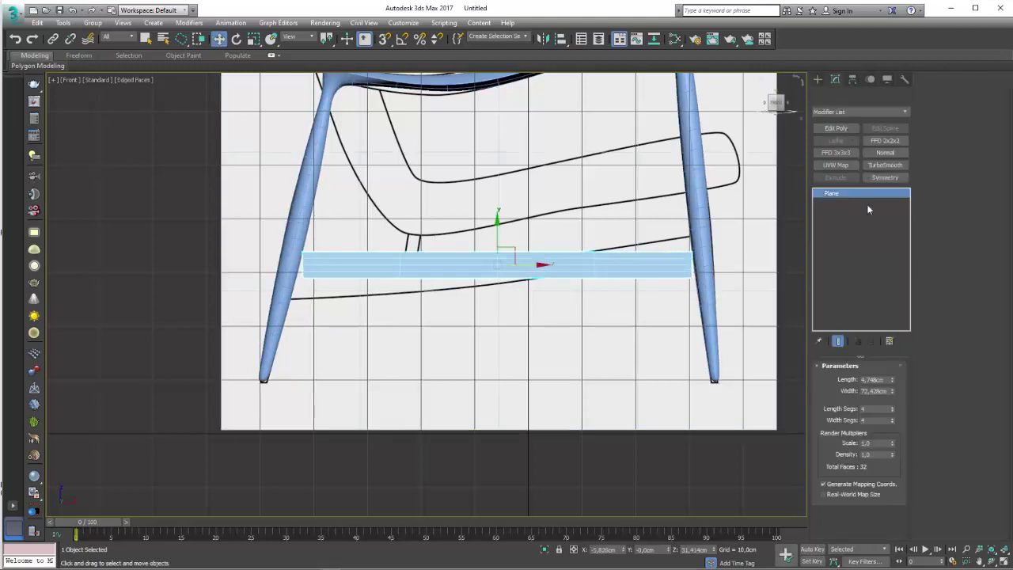
pyautogui.rightClick(892, 407)
pyautogui.moveTo(894, 418); pyautogui.dragTo(892, 407)
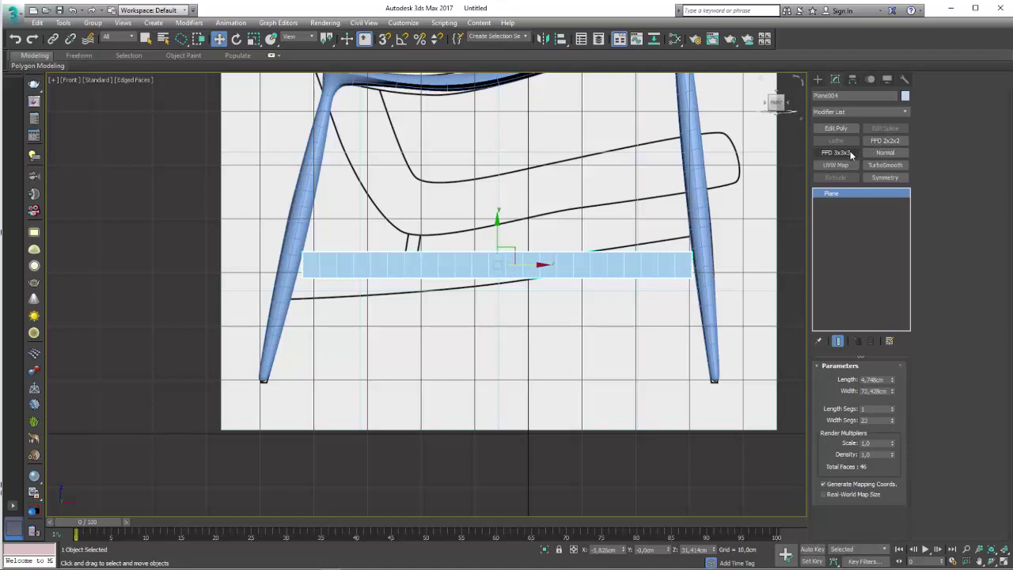
# - Add an FFD 4x4x4 and scale the middle column of control points inward
pyautogui.click(903, 112)
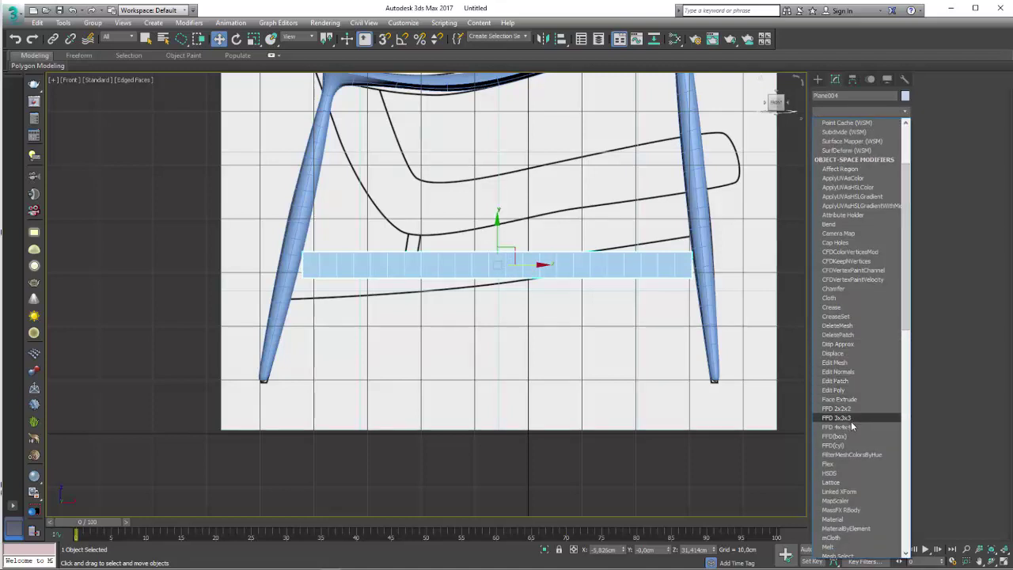
pyautogui.click(851, 425)
pyautogui.click(829, 193)
pyautogui.click(842, 203)
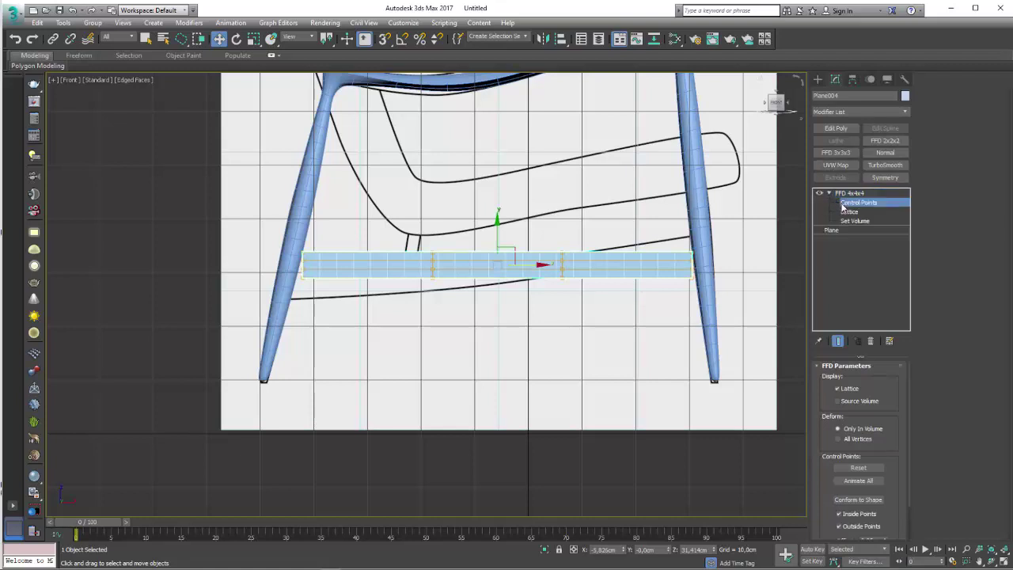
pyautogui.scroll(2, 342, 321)
pyautogui.moveTo(343, 316)
pyautogui.mouseDown()
pyautogui.moveTo(323, 304)
pyautogui.moveTo(326, 347)
pyautogui.mouseUp()
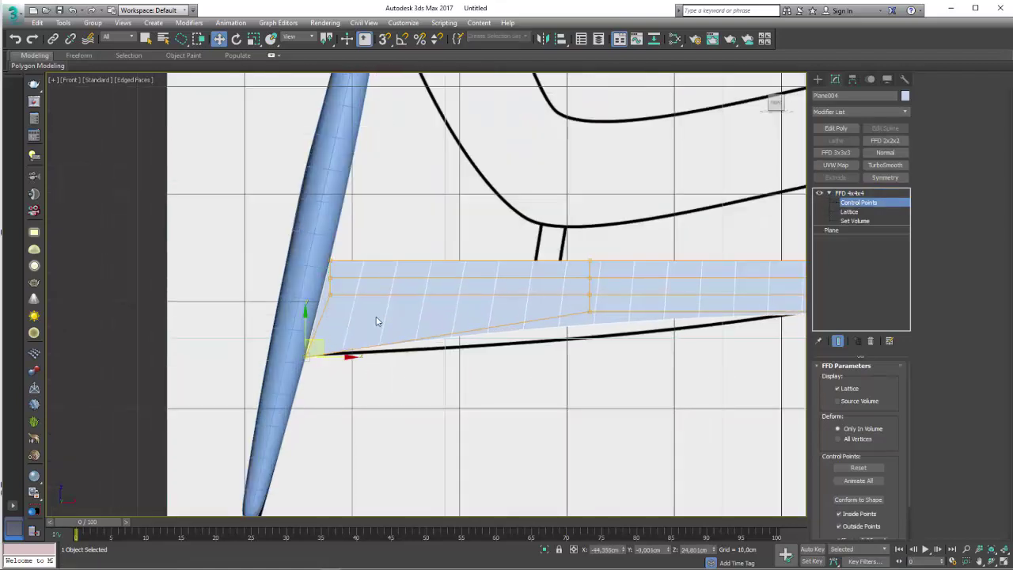
pyautogui.moveTo(410, 333); pyautogui.dragTo(411, 334, button='middle')
pyautogui.moveTo(379, 318)
pyautogui.mouseDown()
pyautogui.moveTo(424, 281)
pyautogui.moveTo(396, 288)
pyautogui.moveTo(374, 334)
pyautogui.mouseUp()
pyautogui.press('e')
pyautogui.press('r')
pyautogui.press('w')
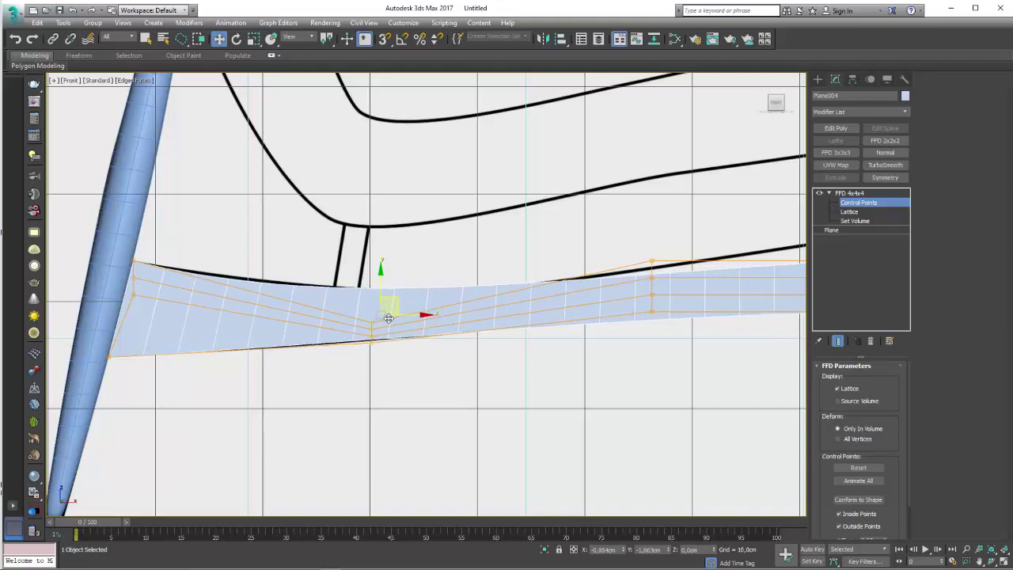
# - Squeeze and raise the right-end control points and shift the middle points onto the rail curve
pyautogui.moveTo(561, 333); pyautogui.dragTo(655, 351, button='middle')
pyautogui.moveTo(611, 309)
pyautogui.mouseDown()
pyautogui.moveTo(657, 237)
pyautogui.moveTo(653, 266)
pyautogui.moveTo(652, 223)
pyautogui.mouseUp()
pyautogui.press('r')
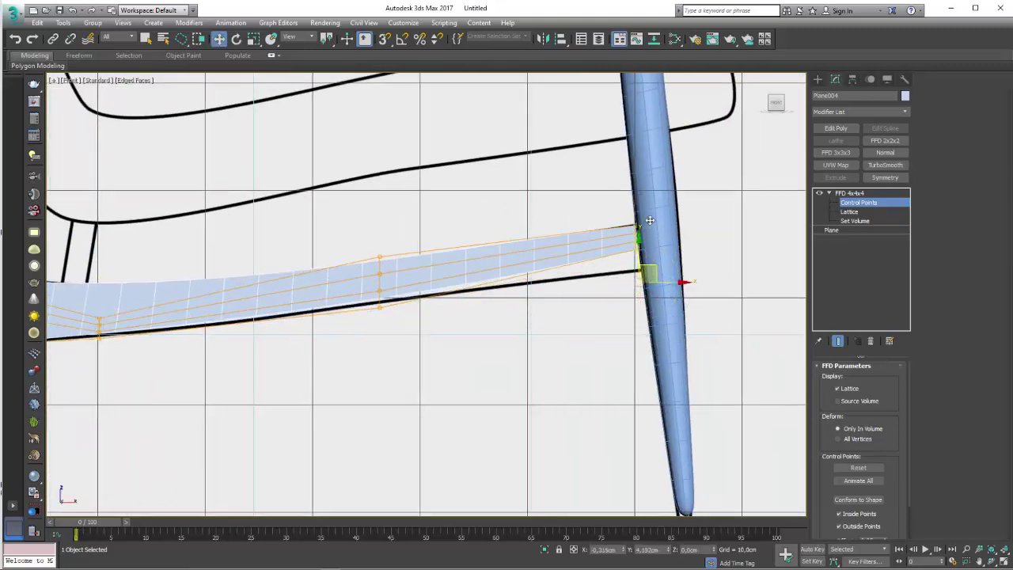
pyautogui.press('r')
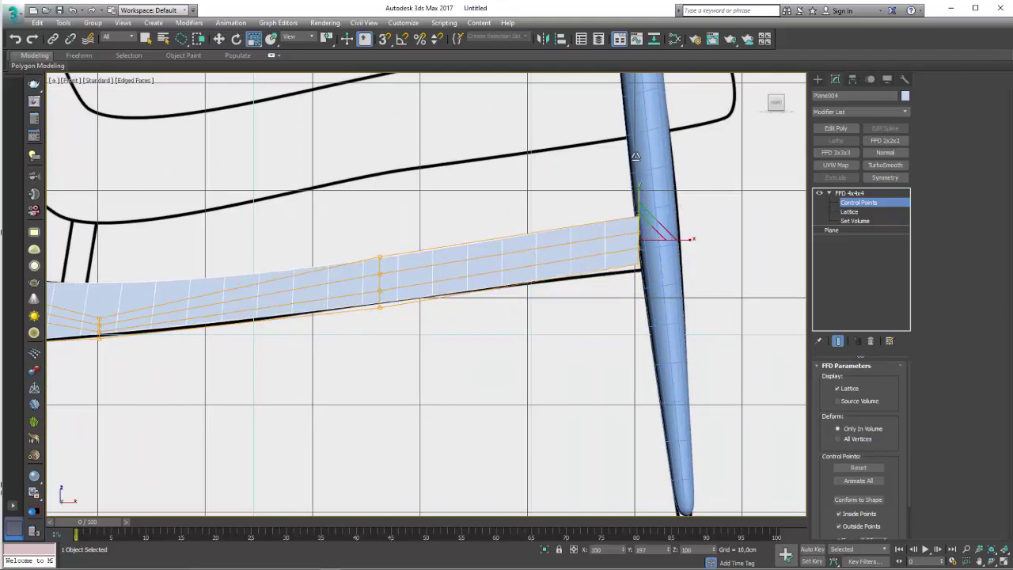
pyautogui.press('e')
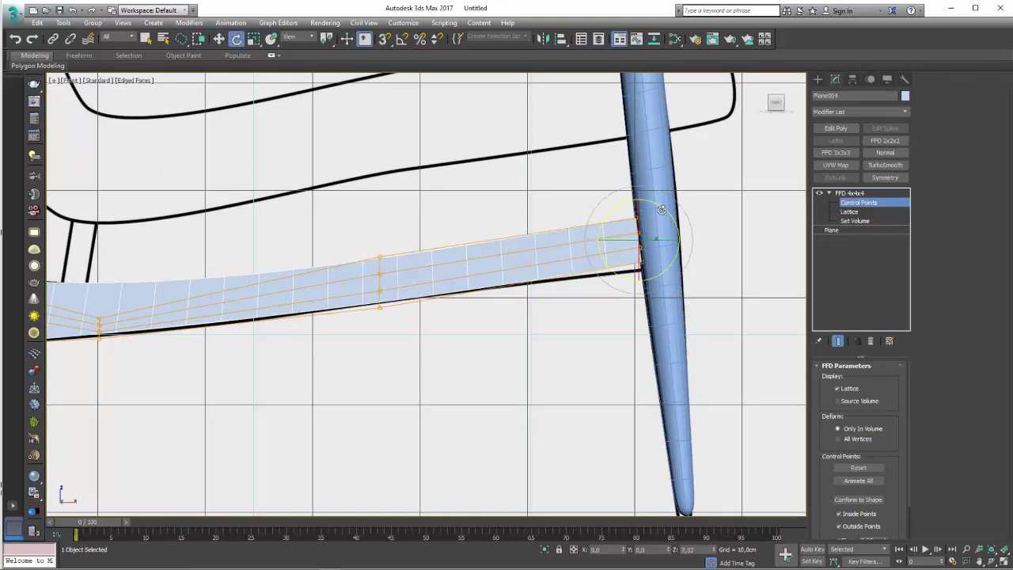
pyautogui.press('w')
pyautogui.moveTo(470, 264); pyautogui.dragTo(622, 328, button='middle')
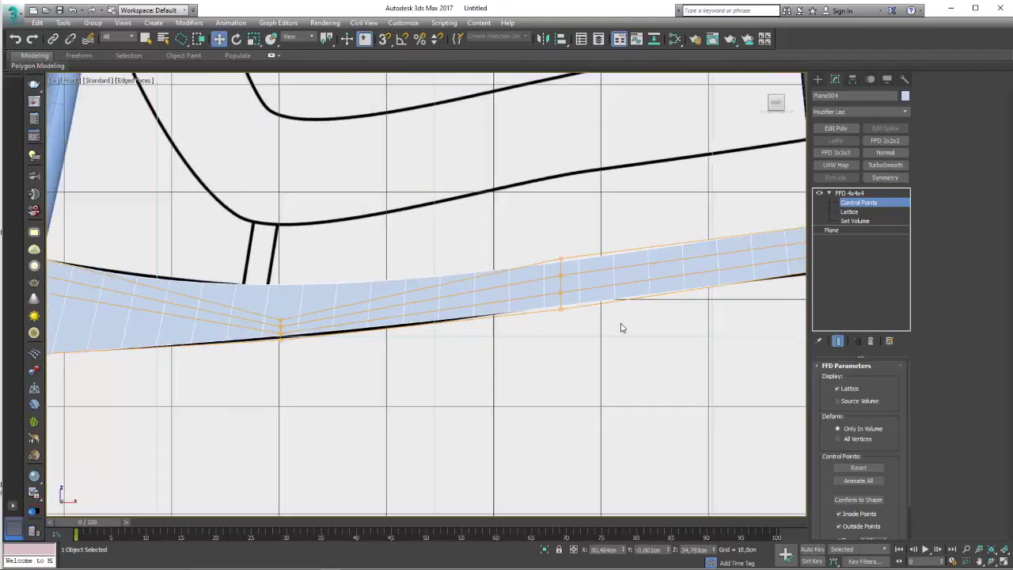
pyautogui.moveTo(613, 335); pyautogui.dragTo(611, 321)
pyautogui.moveTo(566, 272); pyautogui.dragTo(576, 272)
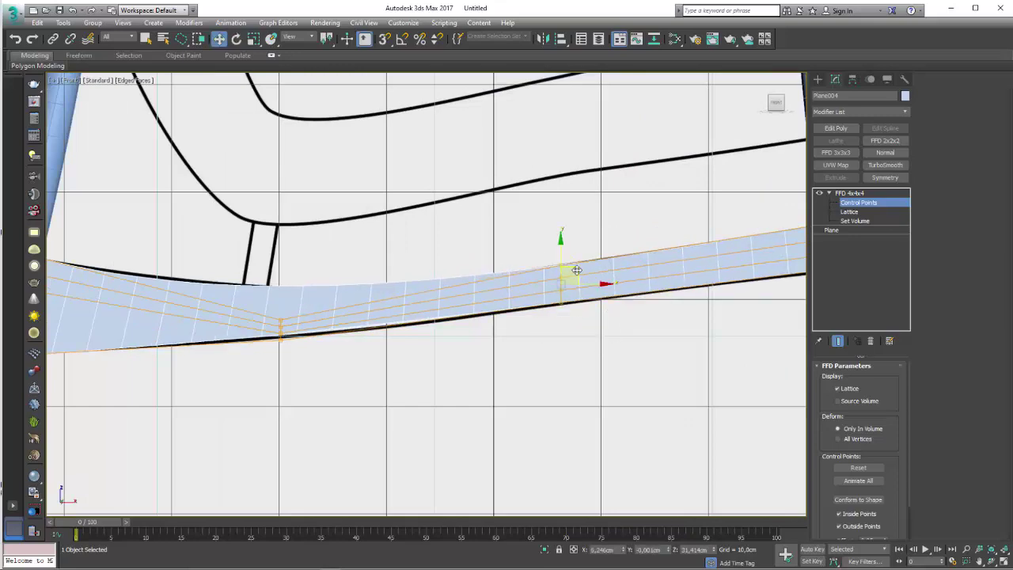
pyautogui.scroll(-5, 366, 320)
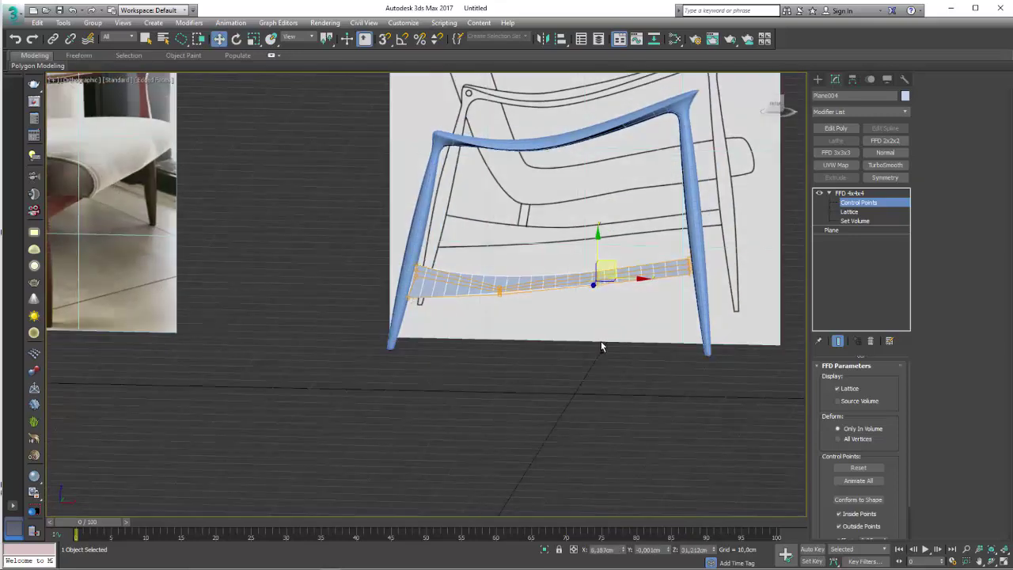
# - Exit FFD control-point editing and zero the chair leg's Y position
pyautogui.moveTo(515, 333)
pyautogui.keyDown('alt'); pyautogui.mouseDown(button='middle')
pyautogui.moveTo(640, 314)
pyautogui.moveTo(551, 336)
pyautogui.moveTo(571, 346)
pyautogui.moveTo(573, 368)
pyautogui.mouseUp(button='middle'); pyautogui.keyUp('alt')
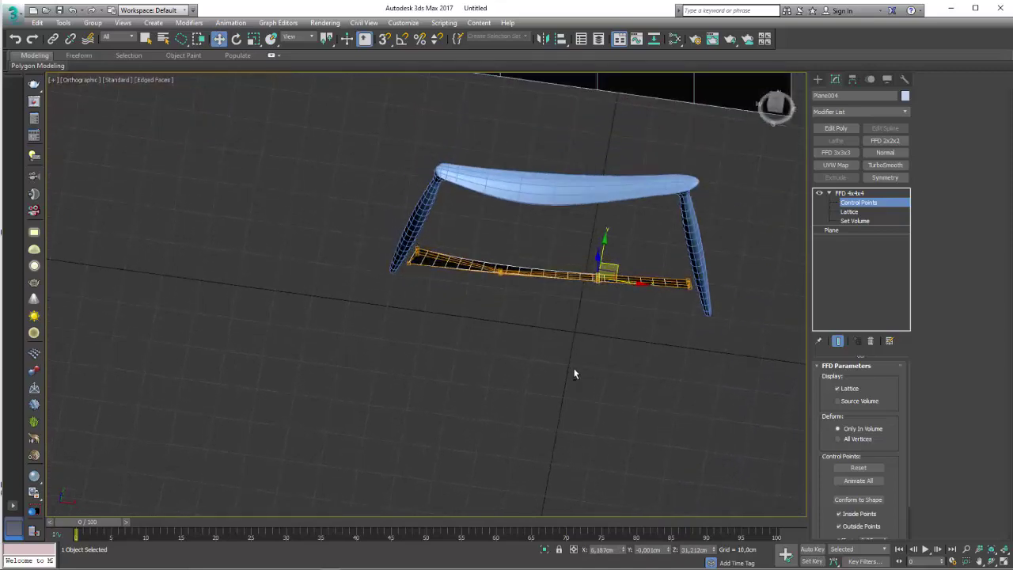
pyautogui.click(849, 193)
pyautogui.moveTo(665, 289)
pyautogui.keyDown('alt'); pyautogui.mouseDown(button='middle')
pyautogui.moveTo(613, 270)
pyautogui.moveTo(567, 272)
pyautogui.mouseUp(button='middle'); pyautogui.keyUp('alt')
pyautogui.click(566, 256)
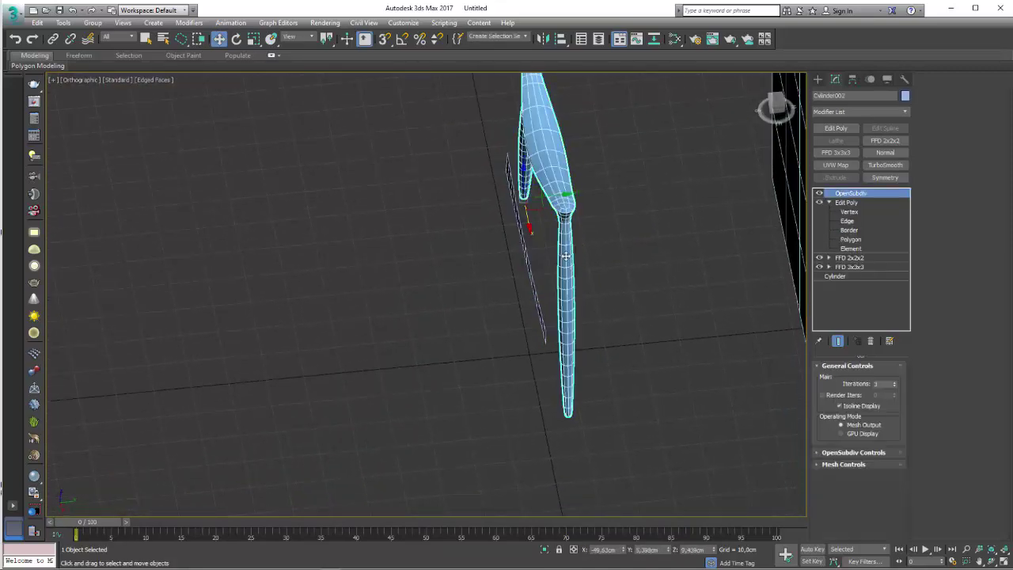
pyautogui.moveTo(541, 235)
pyautogui.keyDown('alt'); pyautogui.mouseDown(button='middle')
pyautogui.moveTo(601, 305)
pyautogui.moveTo(639, 481)
pyautogui.moveTo(667, 551)
pyautogui.mouseUp(button='middle'); pyautogui.keyUp('alt')
pyautogui.rightClick(670, 549)
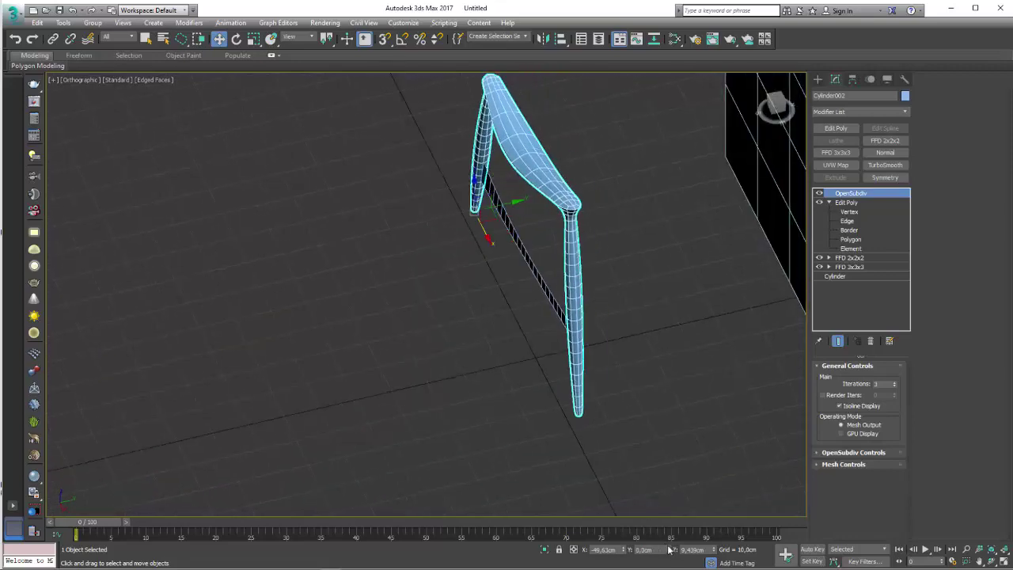
pyautogui.moveTo(587, 320)
pyautogui.keyDown('alt'); pyautogui.mouseDown(button='middle')
pyautogui.moveTo(512, 288)
pyautogui.moveTo(585, 278)
pyautogui.mouseUp(button='middle'); pyautogui.keyUp('alt')
# - Shell Plane004 with 0,4cm inner and 0,56cm outer amounts, with Edit Poly stacked on top
pyautogui.click(511, 289)
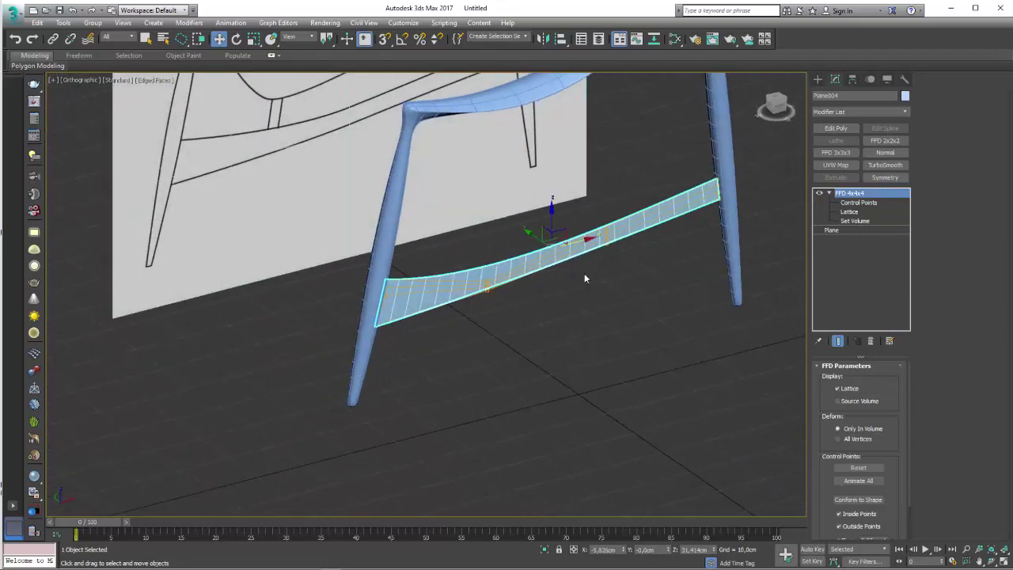
pyautogui.click(864, 112)
pyautogui.write('sh')
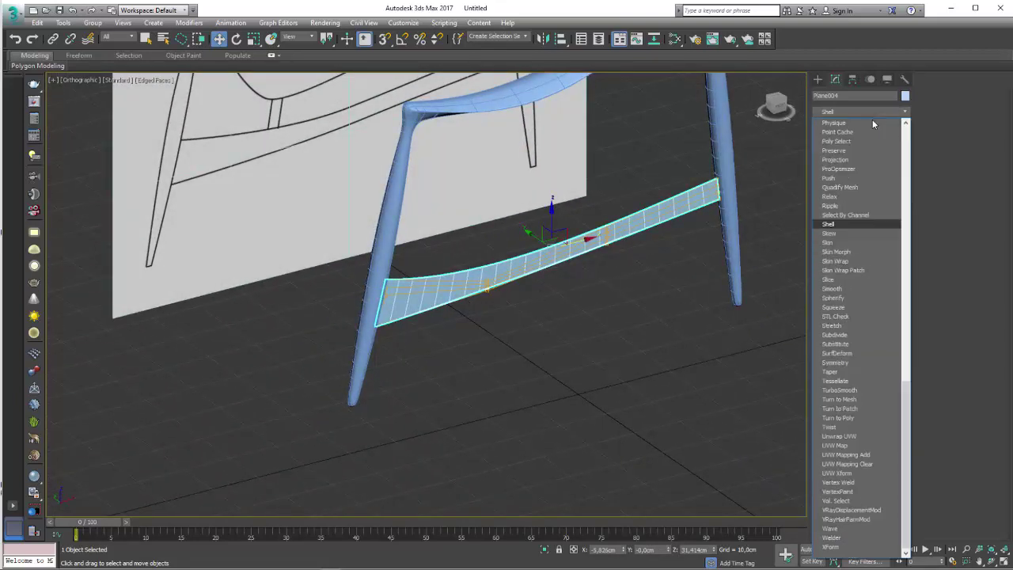
pyautogui.press('Return')
pyautogui.moveTo(539, 268)
pyautogui.keyDown('alt'); pyautogui.mouseDown(button='middle')
pyautogui.moveTo(554, 259)
pyautogui.moveTo(598, 267)
pyautogui.moveTo(941, 360)
pyautogui.mouseUp(button='middle'); pyautogui.keyUp('alt')
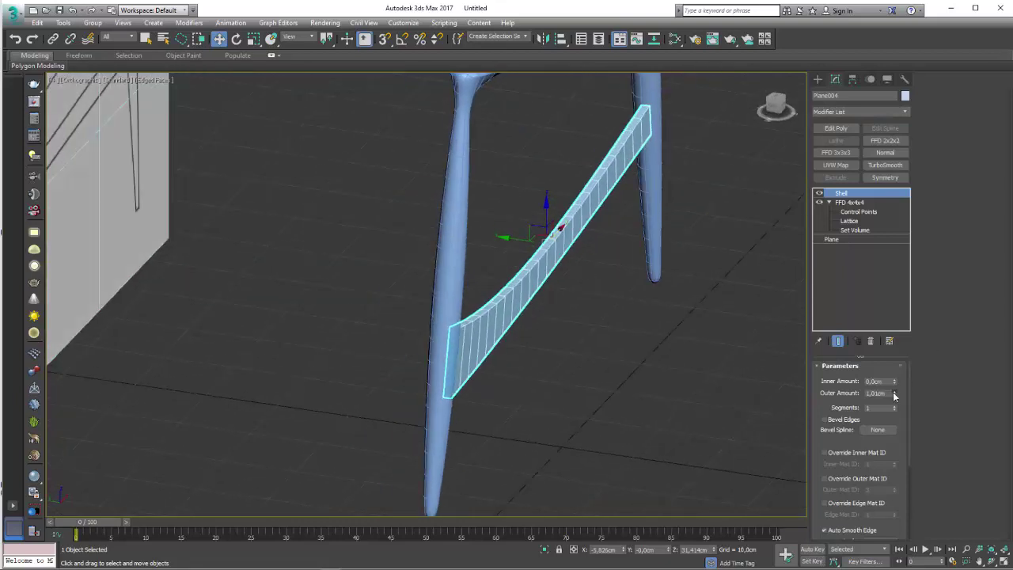
pyautogui.moveTo(894, 395)
pyautogui.mouseDown()
pyautogui.moveTo(895, 411)
pyautogui.moveTo(892, 352)
pyautogui.mouseUp()
pyautogui.moveTo(894, 396); pyautogui.dragTo(897, 373)
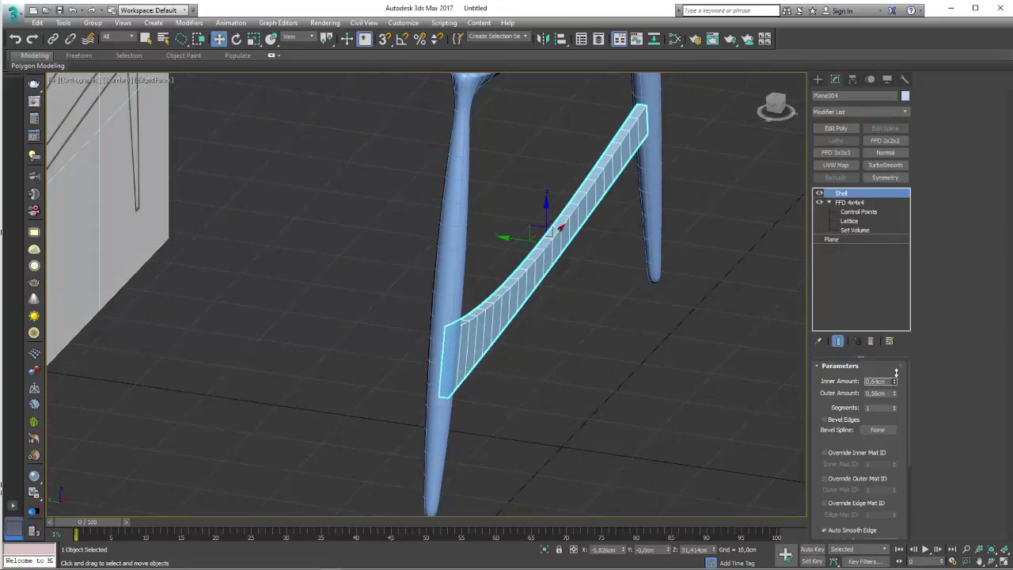
pyautogui.click(828, 203)
pyautogui.click(850, 127)
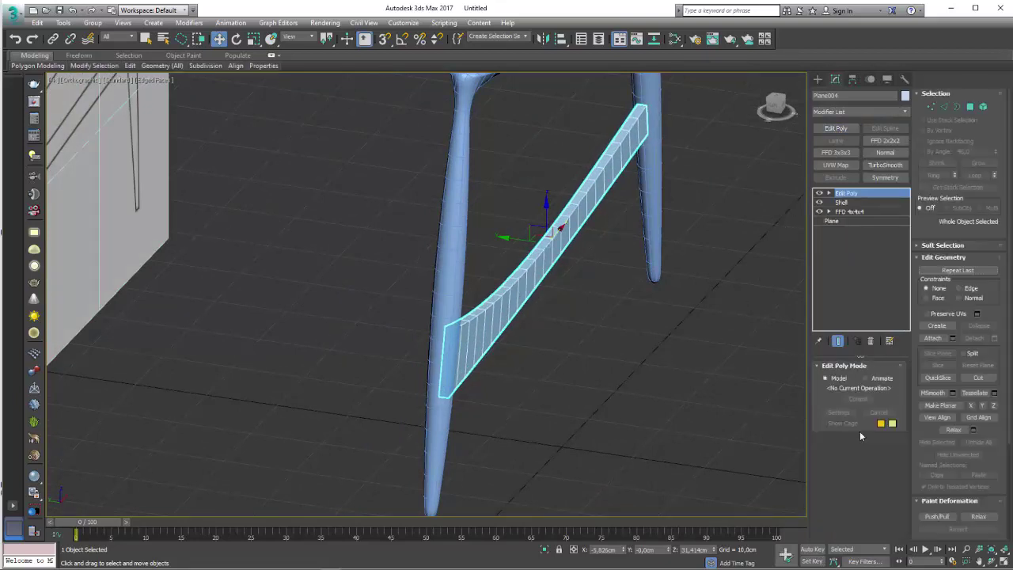
# - Isolate the rail in Polygon mode and delete its end face
pyautogui.click(972, 108)
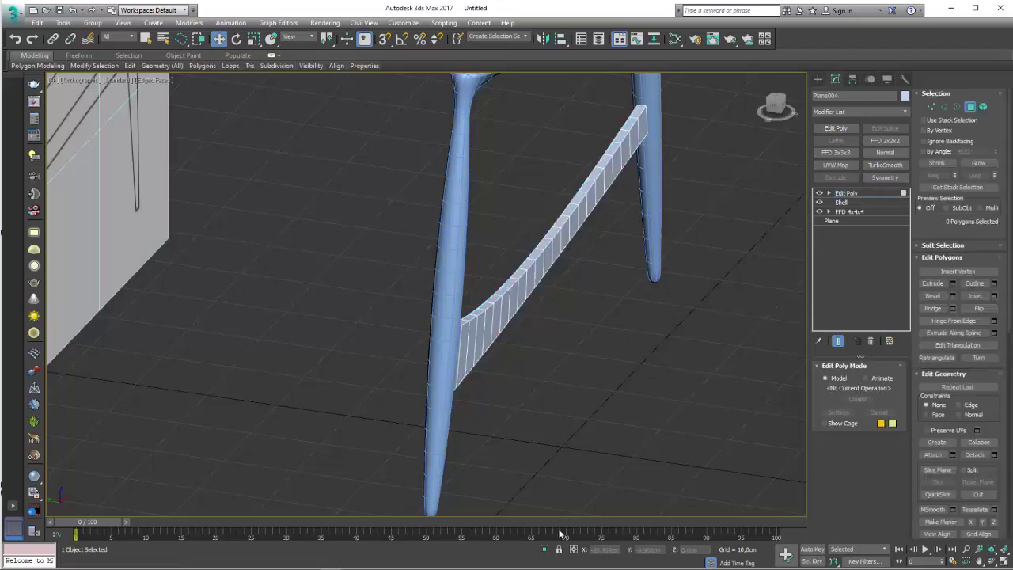
pyautogui.hotkey('alt', 'q')
pyautogui.click(305, 431)
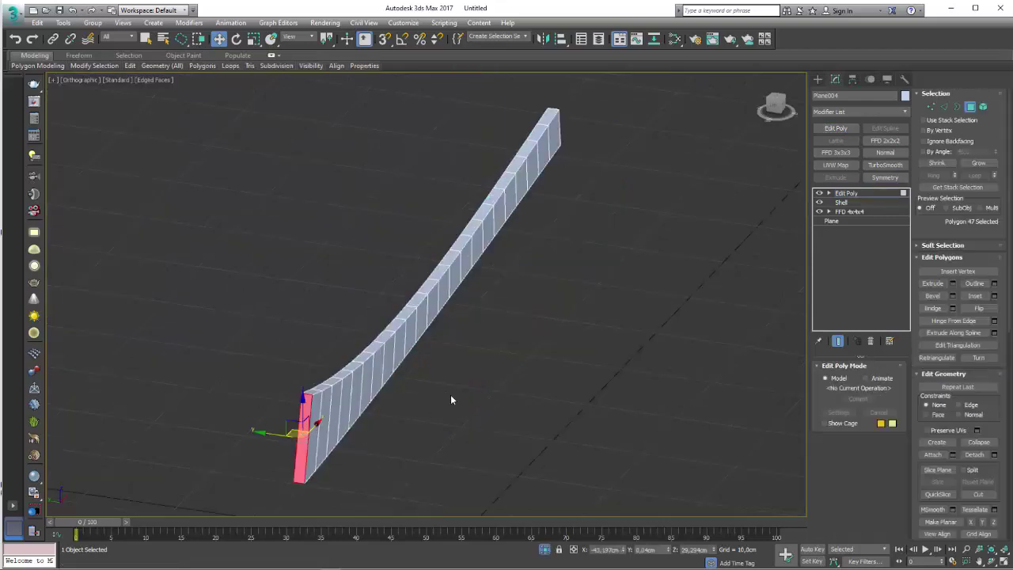
pyautogui.press('Delete')
pyautogui.keyDown('alt'); pyautogui.moveTo(678, 218); pyautogui.dragTo(611, 269, button='middle'); pyautogui.keyUp('alt')
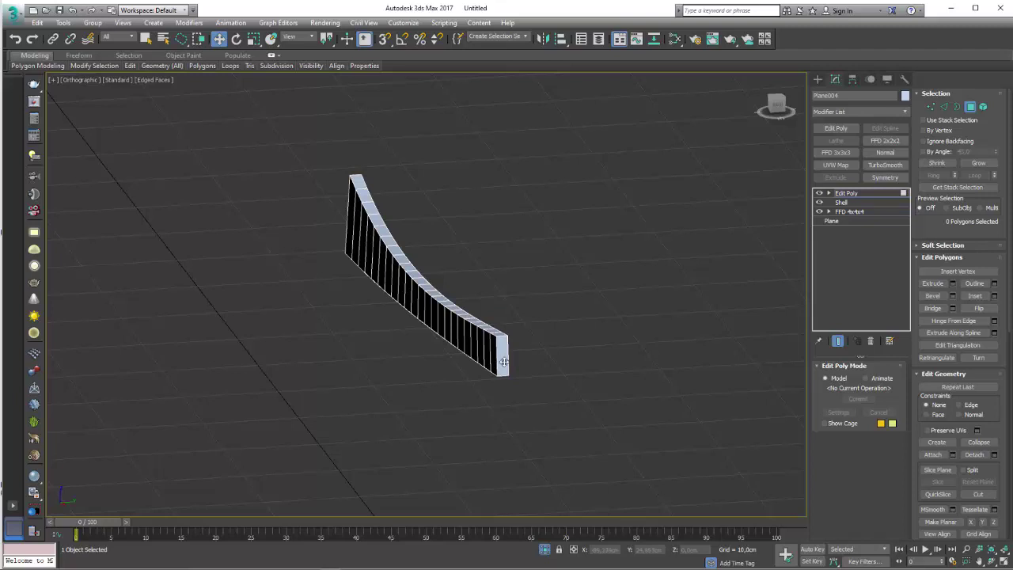
pyautogui.scroll(3, 504, 362)
pyautogui.scroll(3, 505, 352)
# - Chamfer the rail's lengthwise edge loop by 0.118 cm with 2 segments
pyautogui.press('2')
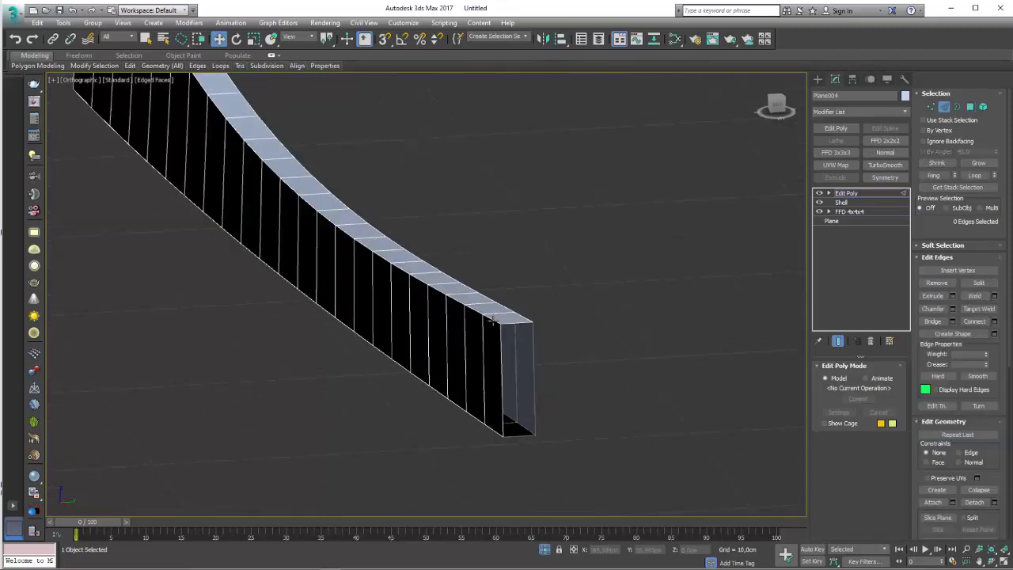
pyautogui.click(504, 324)
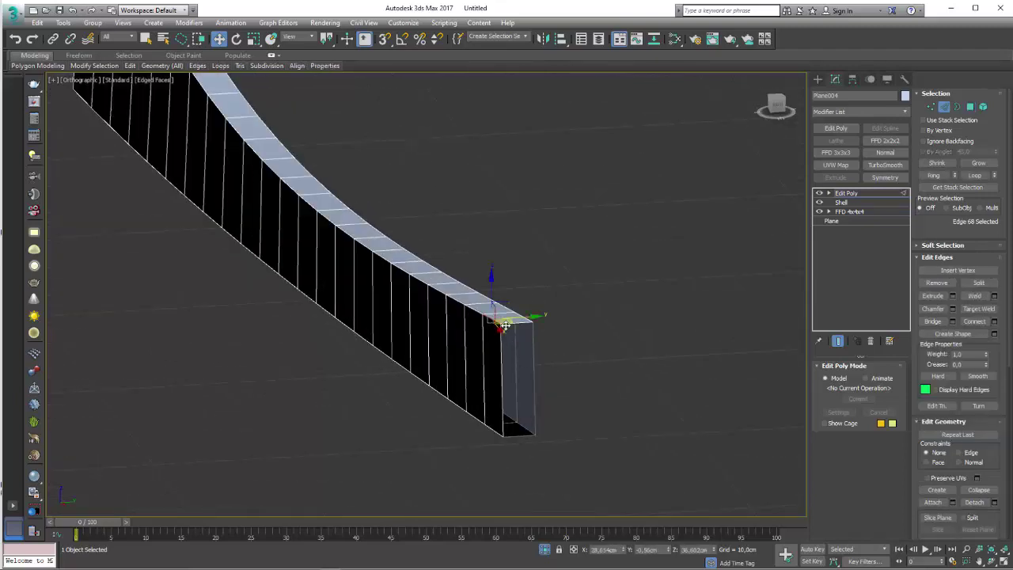
pyautogui.click(974, 175)
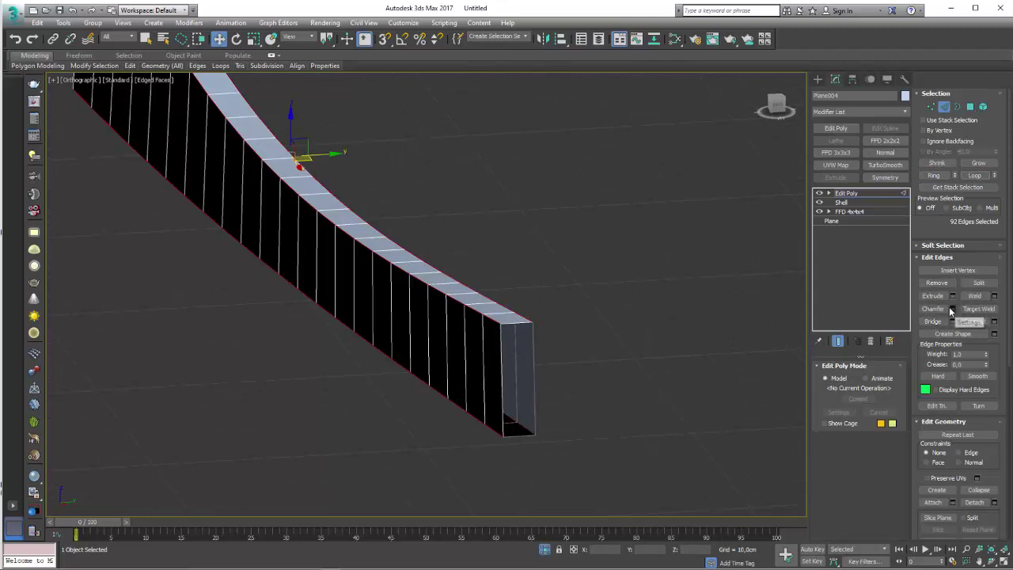
pyautogui.click(954, 309)
pyautogui.moveTo(435, 319); pyautogui.dragTo(435, 321)
pyautogui.scroll(3, 542, 305)
pyautogui.click(432, 394)
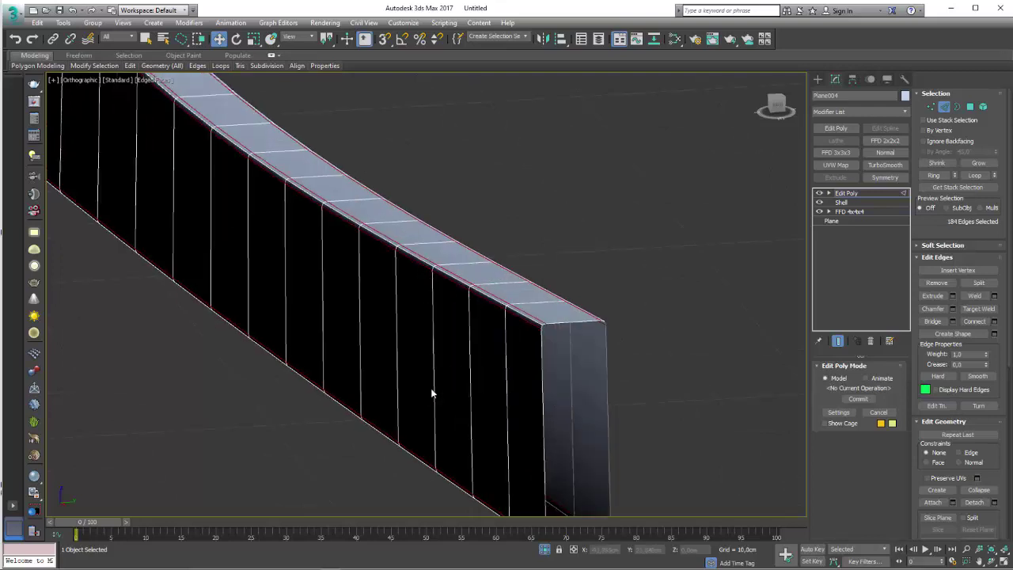
pyautogui.scroll(-3, 631, 319)
pyautogui.click(847, 193)
# - Unhide the chair legs and attach the curved crossbar to the chair frame
pyautogui.scroll(-3, 398, 328)
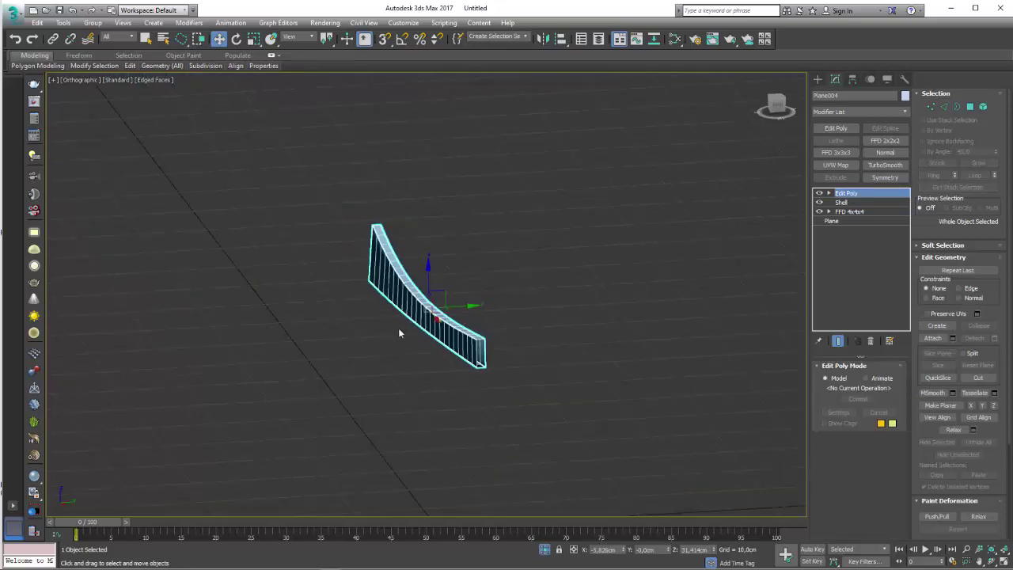
pyautogui.keyDown('alt'); pyautogui.moveTo(398, 327); pyautogui.dragTo(607, 479, button='middle'); pyautogui.keyUp('alt')
pyautogui.click(546, 550)
pyautogui.keyDown('alt'); pyautogui.moveTo(511, 389); pyautogui.dragTo(523, 391, button='middle'); pyautogui.keyUp('alt')
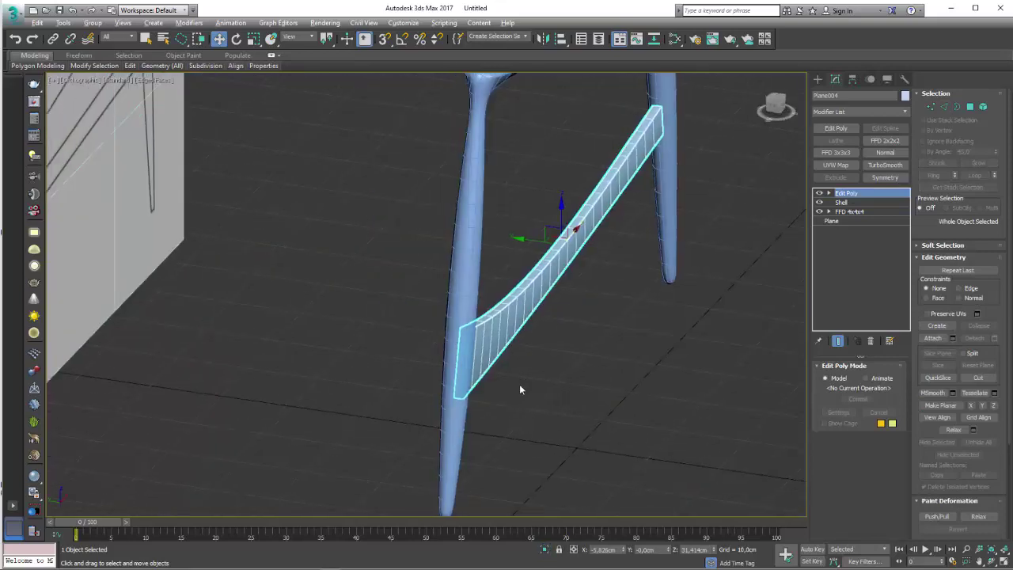
pyautogui.click(464, 285)
pyautogui.scroll(-2, 629, 356)
pyautogui.scroll(-4, 623, 381)
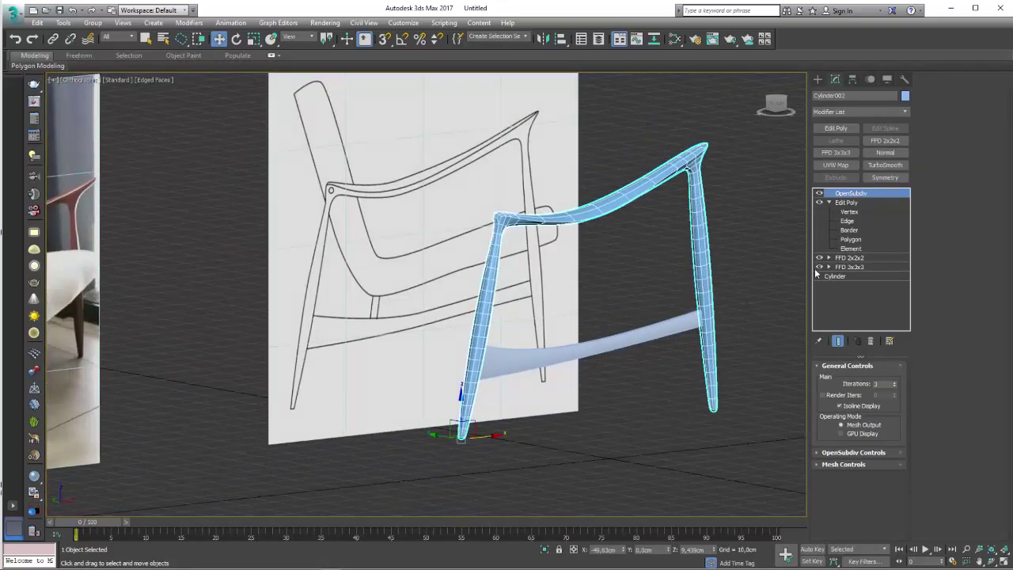
pyautogui.click(851, 203)
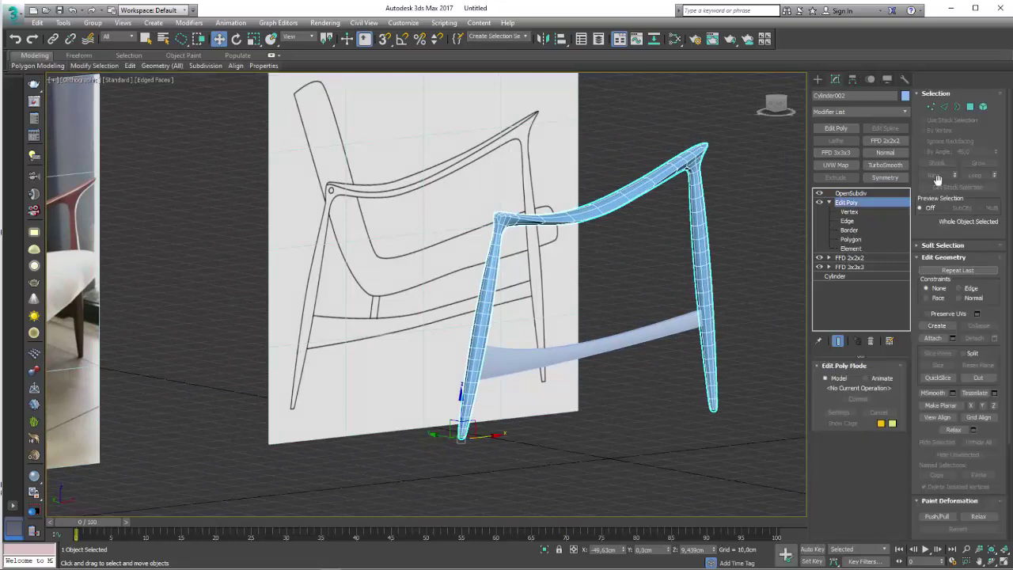
pyautogui.click(934, 337)
pyautogui.click(669, 326)
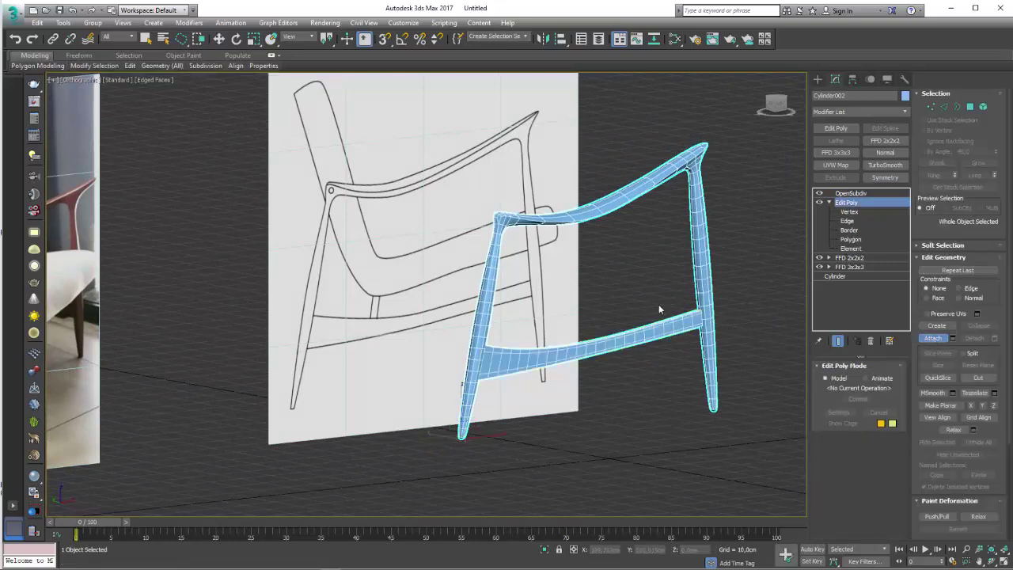
# - Show the OpenSubdiv-smoothed frame in shaded view without edges, and reselect it
pyautogui.click(851, 193)
pyautogui.keyDown('alt'); pyautogui.moveTo(716, 265); pyautogui.dragTo(725, 320, button='middle'); pyautogui.keyUp('alt')
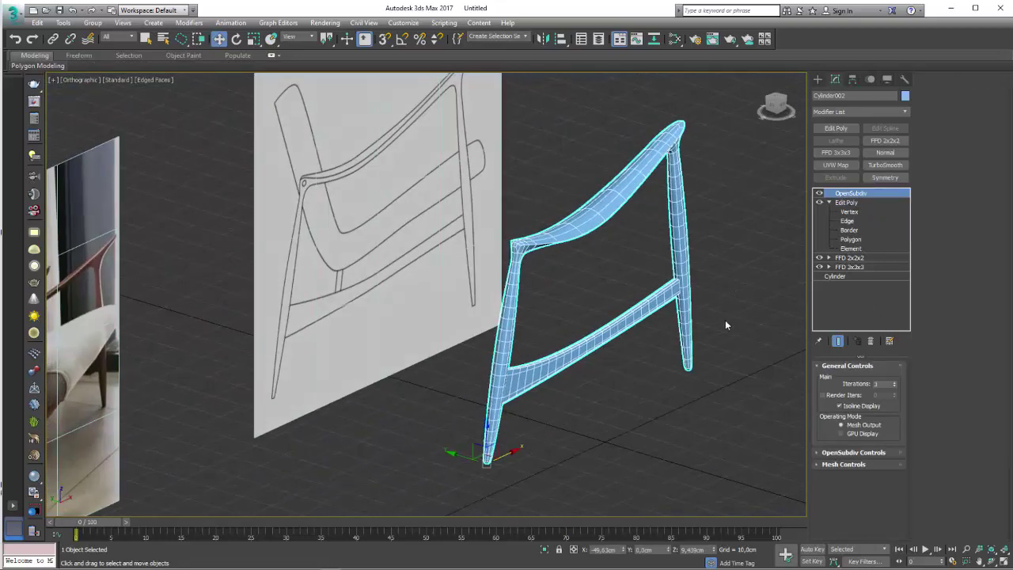
pyautogui.click(632, 370)
pyautogui.press('F4')
pyautogui.moveTo(632, 365)
pyautogui.keyDown('alt'); pyautogui.mouseDown(button='middle')
pyautogui.moveTo(378, 200)
pyautogui.moveTo(468, 382)
pyautogui.mouseUp(button='middle'); pyautogui.keyUp('alt')
pyautogui.click(379, 201)
pyautogui.click(377, 200)
pyautogui.scroll(3, 419, 197)
pyautogui.scroll(-3, 479, 348)
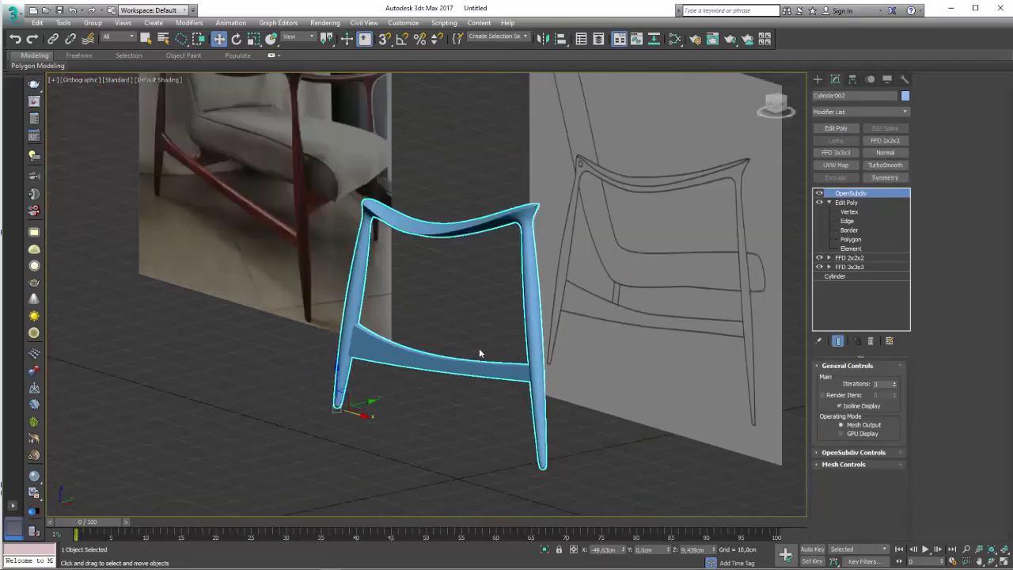
pyautogui.scroll(2, 539, 335)
pyautogui.scroll(3, 531, 316)
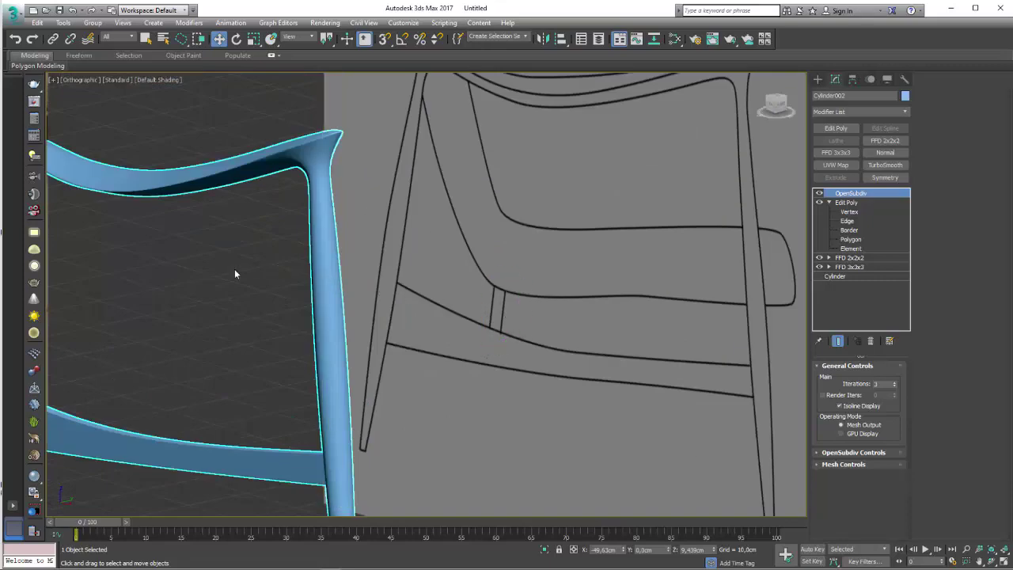
pyautogui.scroll(-5, 235, 274)
pyautogui.moveTo(507, 290)
pyautogui.keyDown('alt'); pyautogui.mouseDown(button='middle')
pyautogui.moveTo(355, 285)
pyautogui.moveTo(456, 286)
pyautogui.mouseUp(button='middle'); pyautogui.keyUp('alt')
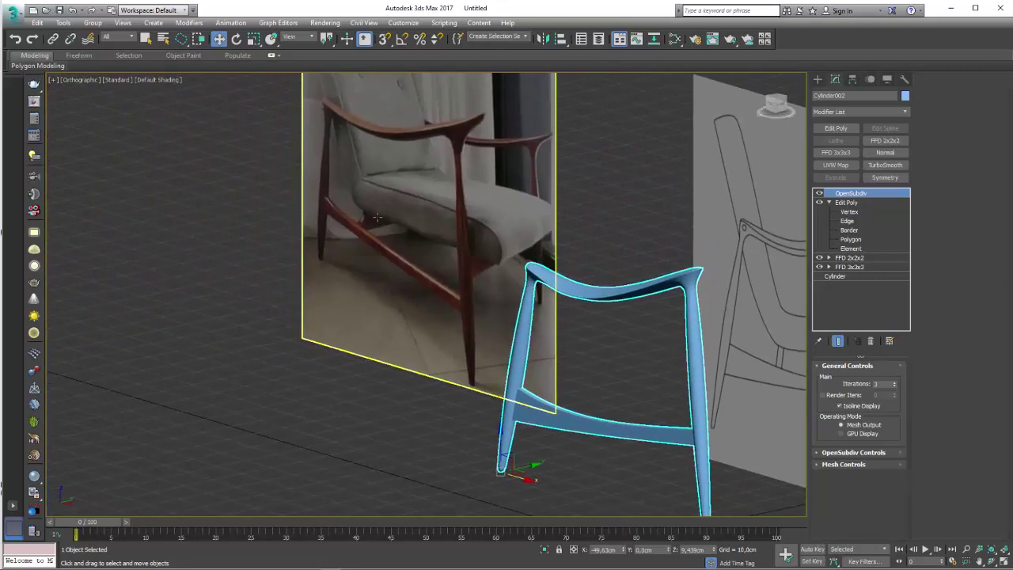
pyautogui.scroll(2, 378, 216)
pyautogui.scroll(3, 426, 253)
pyautogui.scroll(-5, 381, 241)
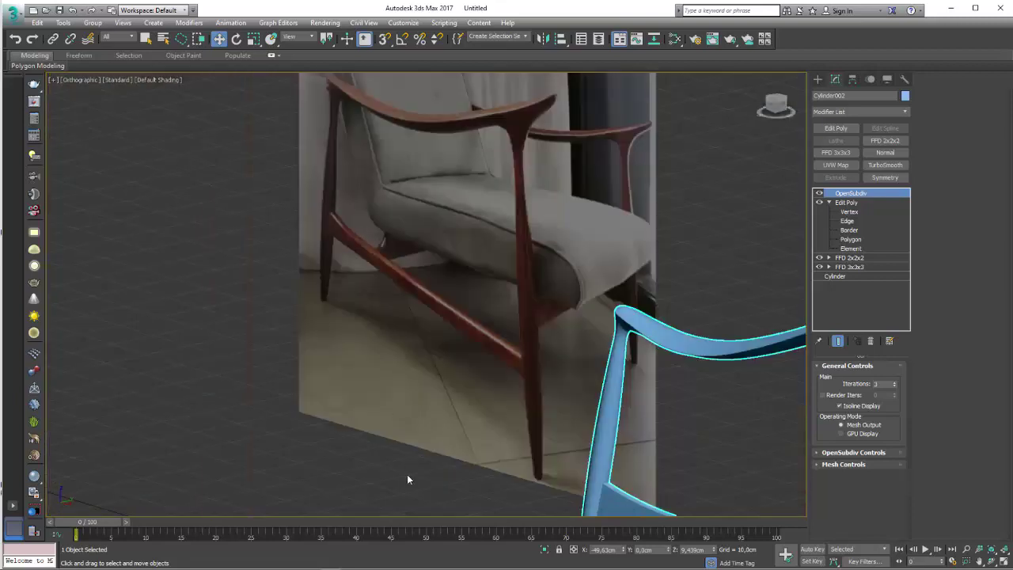
pyautogui.moveTo(411, 567)
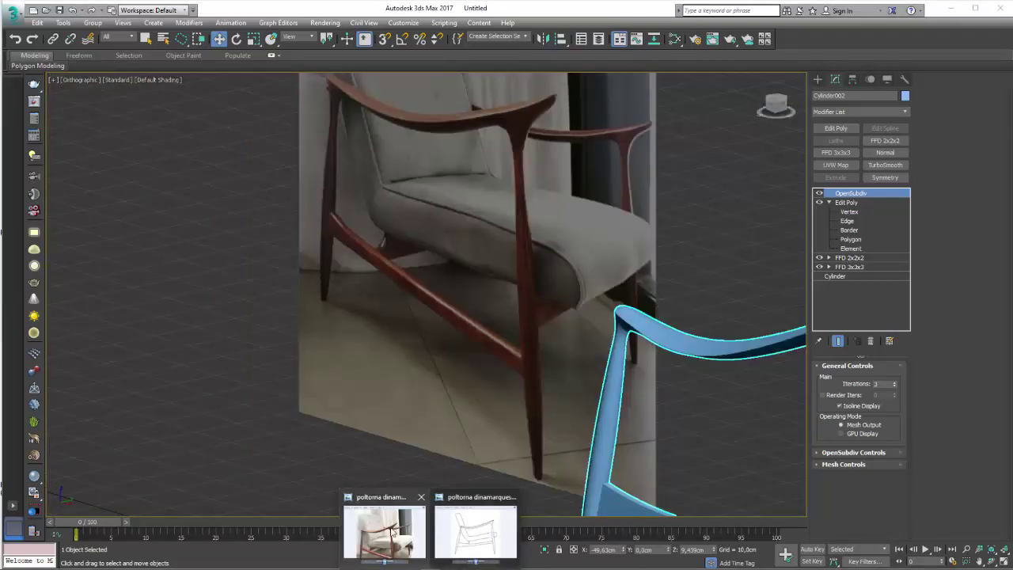
pyautogui.click(393, 532)
pyautogui.click(471, 353)
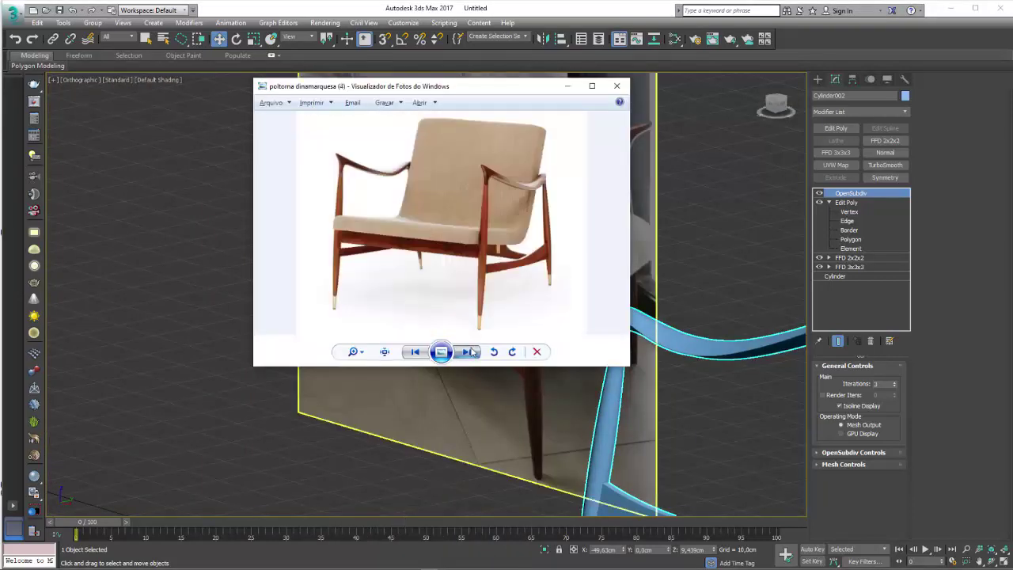
pyautogui.click(470, 353)
pyautogui.click(470, 353)
pyautogui.click(470, 353)
pyautogui.click(470, 353)
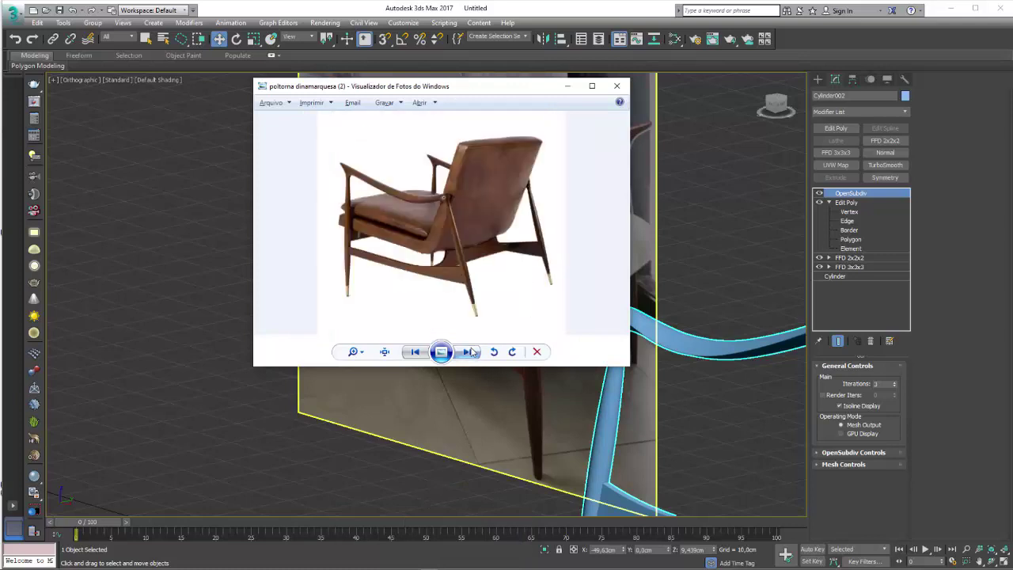
pyautogui.click(470, 353)
pyautogui.click(415, 351)
pyautogui.scroll(3, 450, 261)
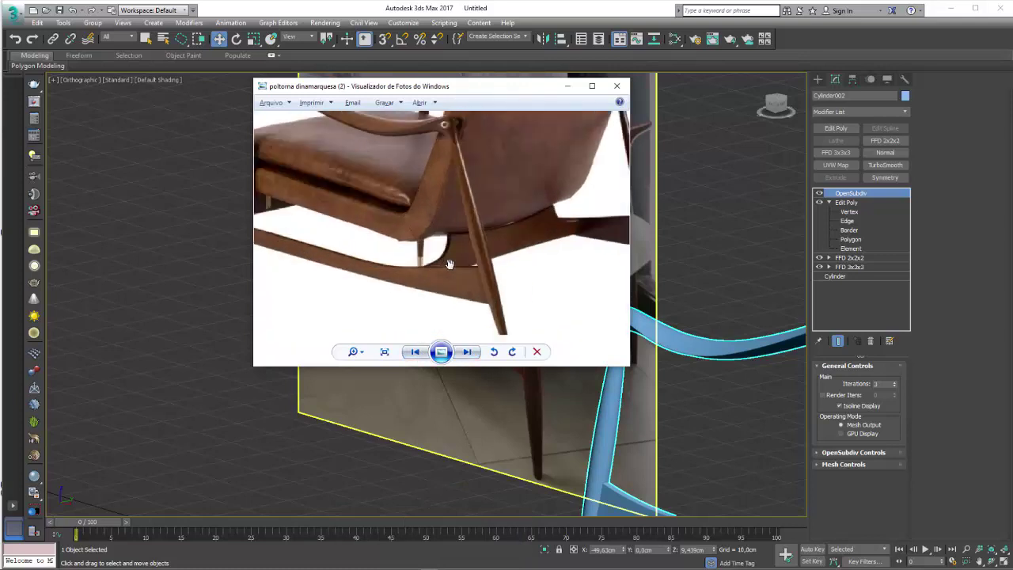
pyautogui.scroll(1, 453, 262)
# - Close the reference photo and frame the chair in the Left view
pyautogui.click(567, 86)
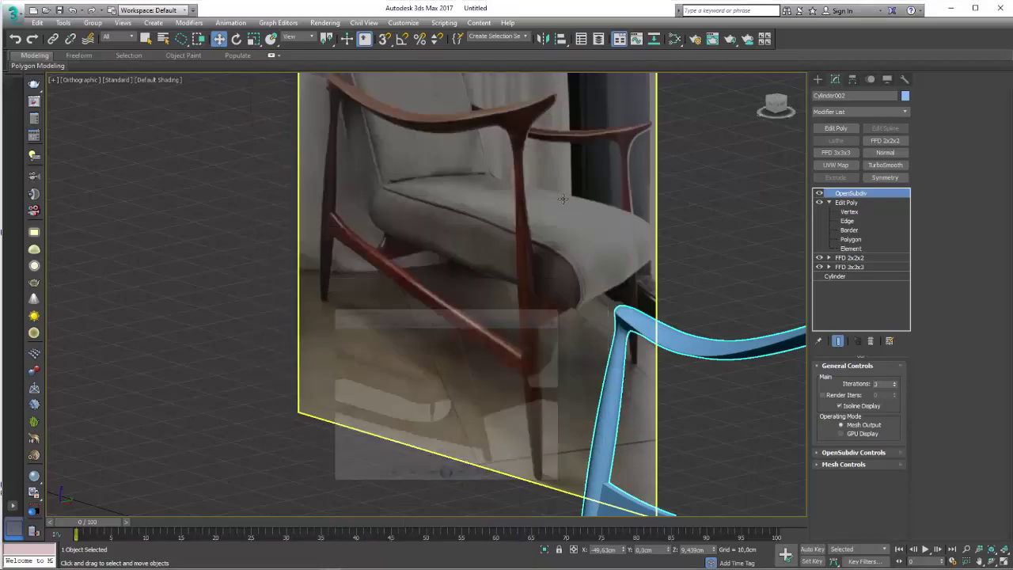
pyautogui.scroll(-2, 384, 339)
pyautogui.scroll(-5, 432, 360)
pyautogui.press('f')
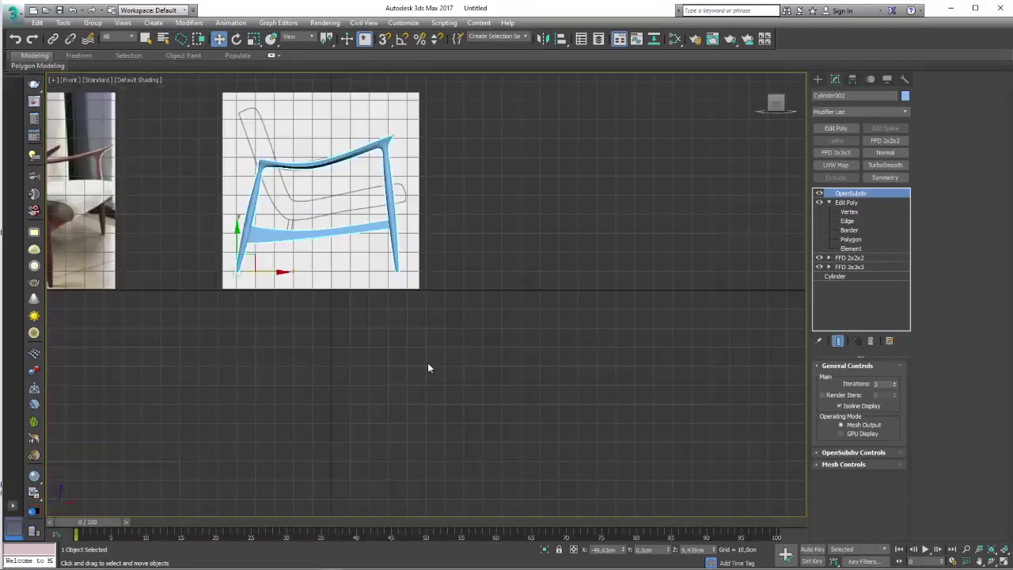
pyautogui.moveTo(345, 285); pyautogui.dragTo(387, 324, button='middle')
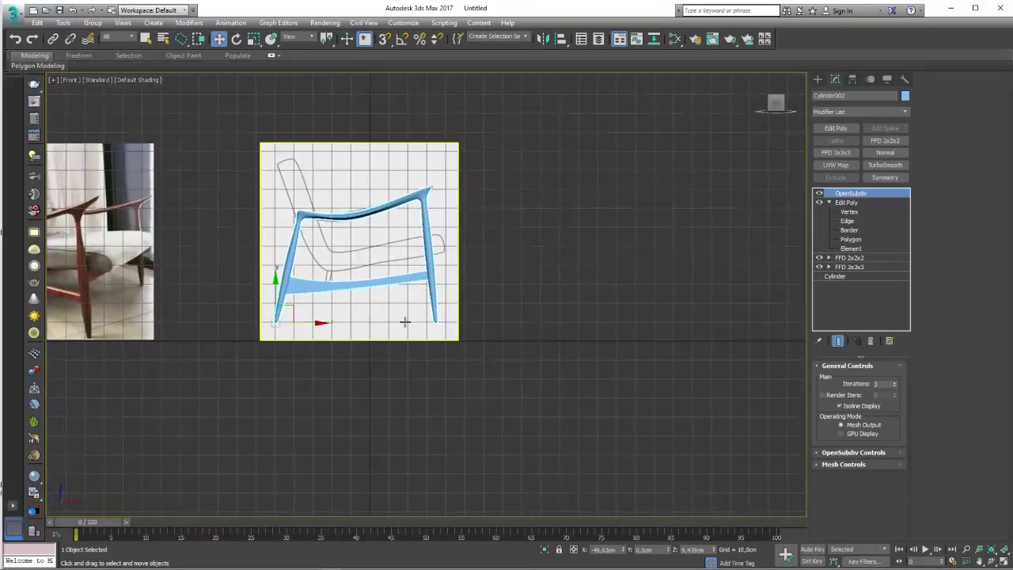
pyautogui.press('l')
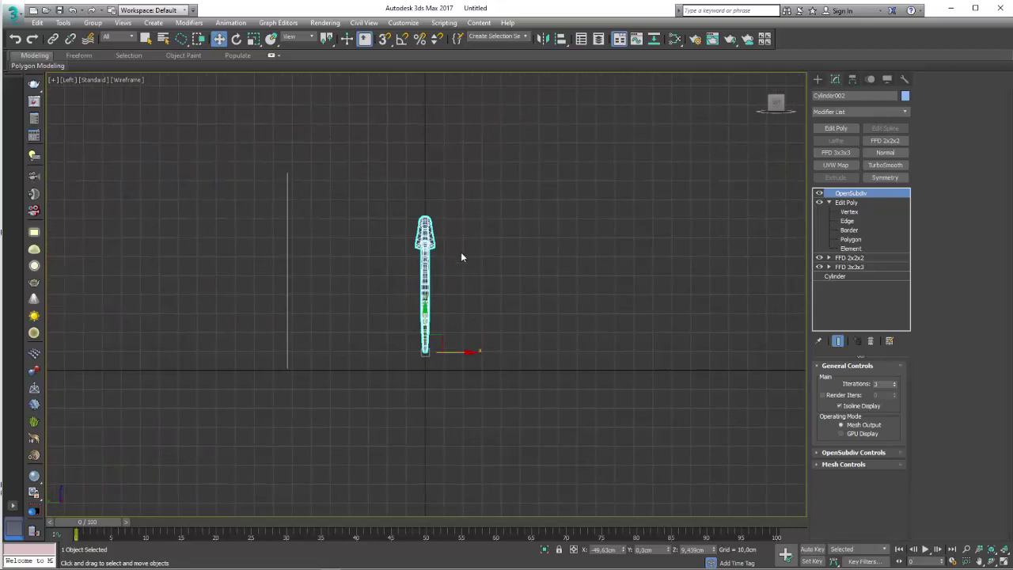
pyautogui.moveTo(464, 290); pyautogui.dragTo(465, 261, button='middle')
# - Draw a plane to the right of the leg with 3 width segments
pyautogui.click(818, 79)
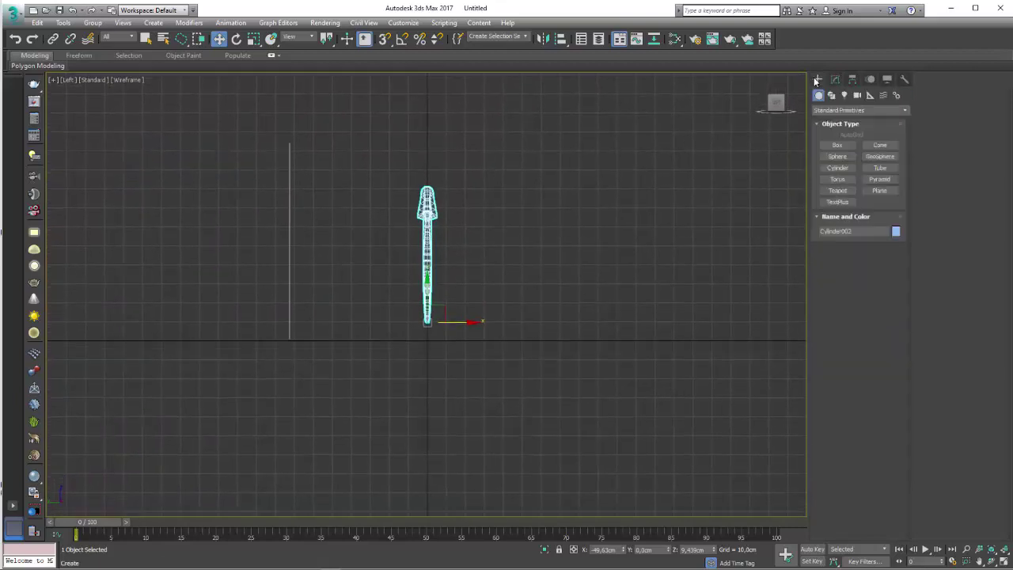
pyautogui.click(881, 191)
pyautogui.moveTo(466, 295); pyautogui.dragTo(588, 320)
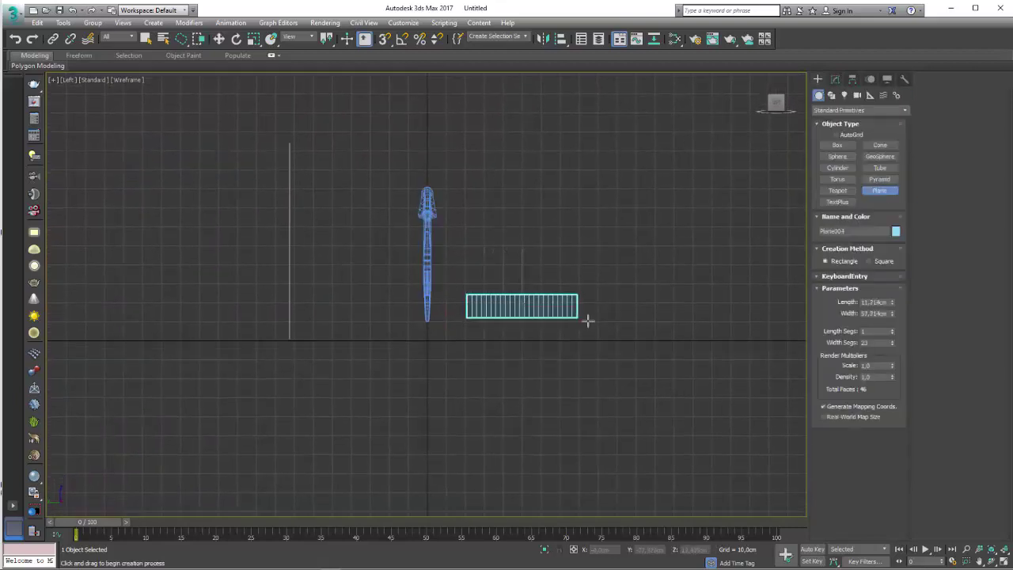
pyautogui.doubleClick(867, 342)
pyautogui.write('3')
pyautogui.press('Return')
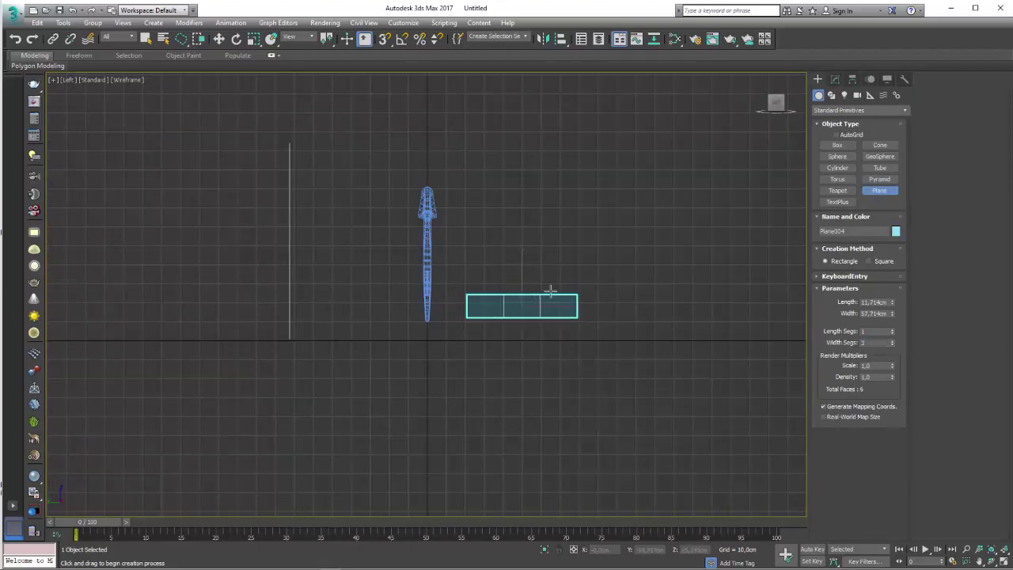
pyautogui.press('w')
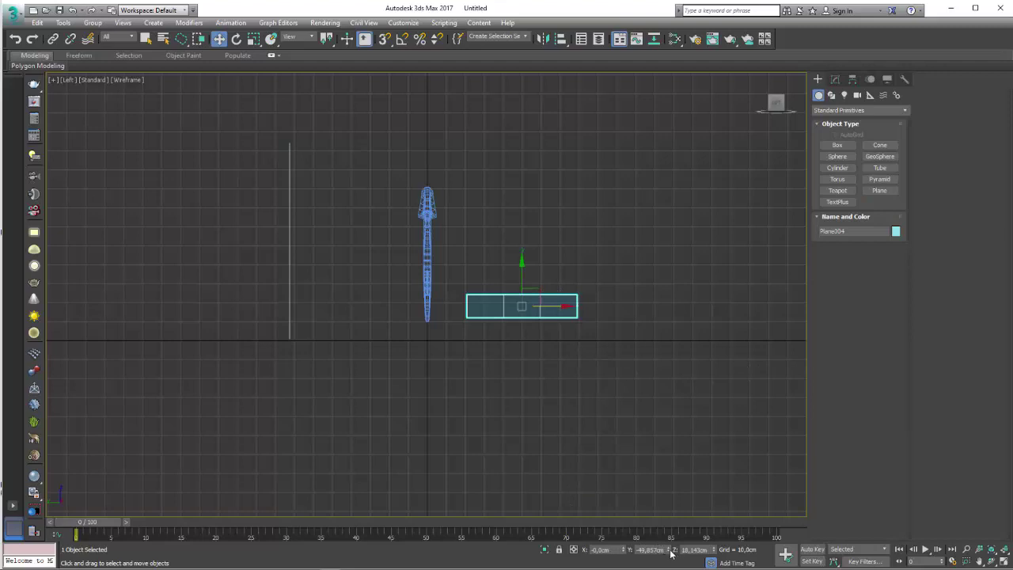
# - Zero the plane's Y position, raise width segments to 4, and add Edit Poly
pyautogui.rightClick(670, 552)
pyautogui.scroll(2, 460, 331)
pyautogui.scroll(4, 463, 321)
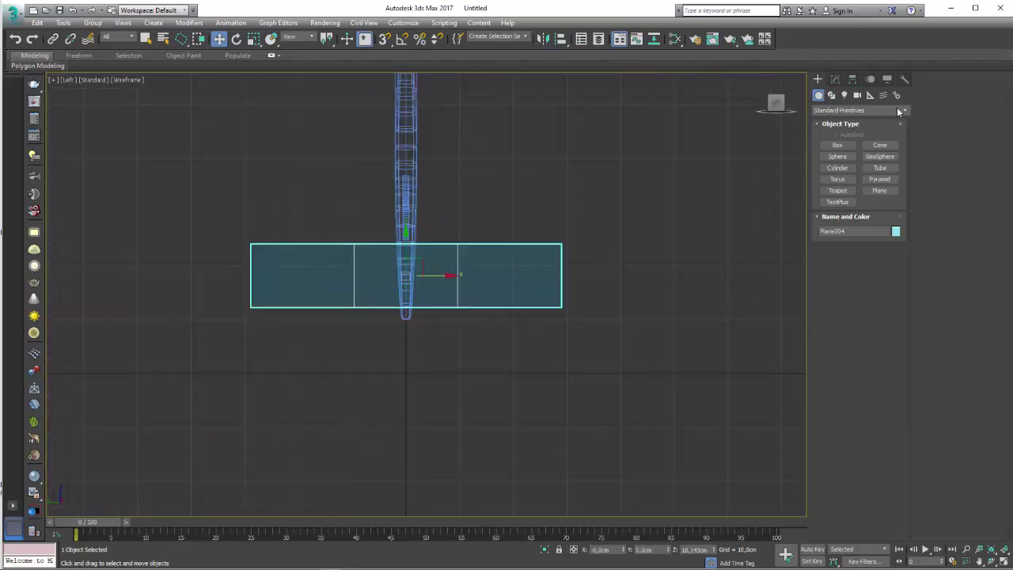
pyautogui.click(834, 79)
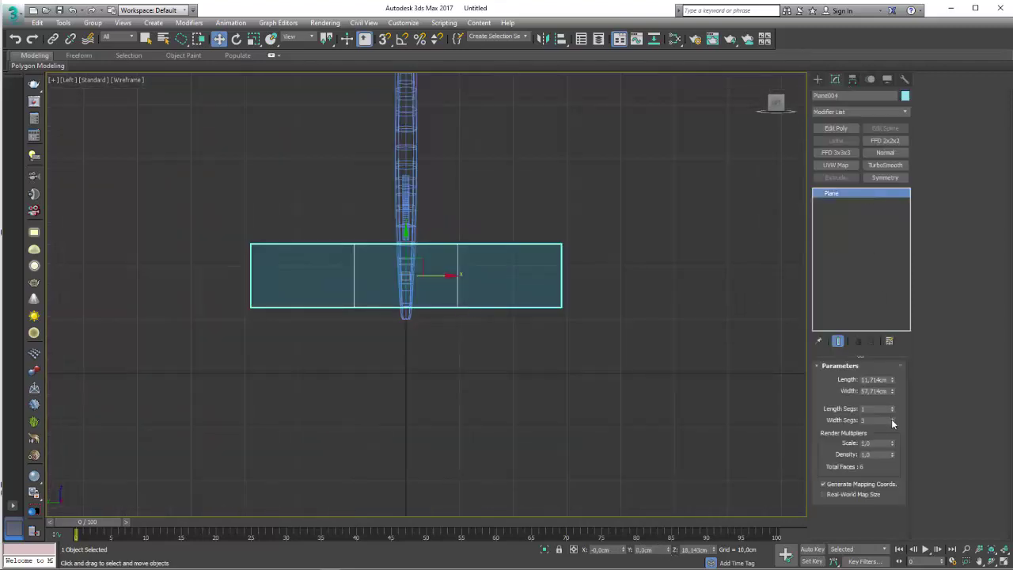
pyautogui.click(892, 417)
pyautogui.moveTo(633, 339); pyautogui.dragTo(664, 357, button='middle')
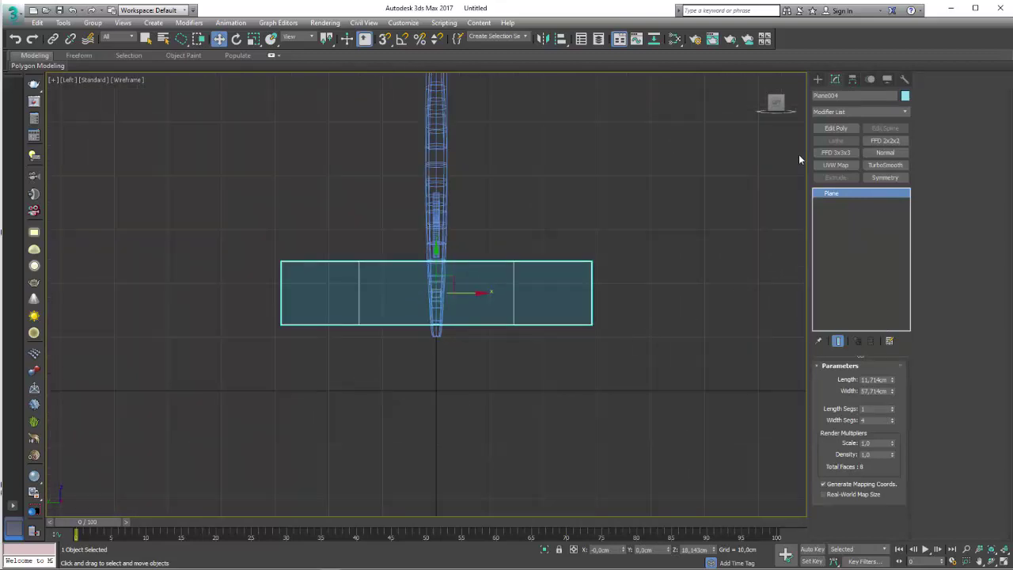
pyautogui.click(837, 128)
# - Delete the left two polygons of the plane
pyautogui.click(970, 106)
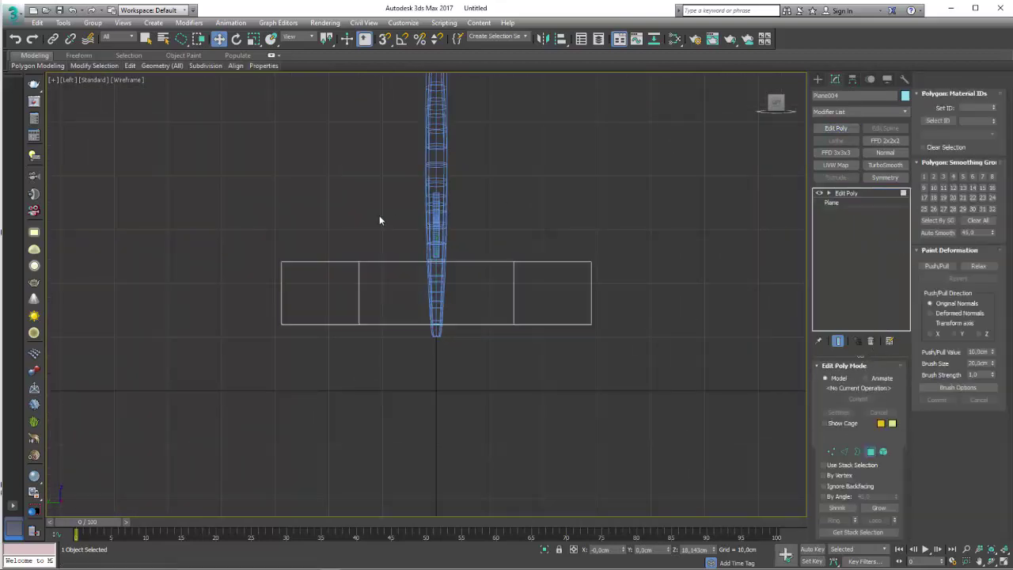
pyautogui.moveTo(398, 268); pyautogui.dragTo(253, 337)
pyautogui.press('Delete')
pyautogui.moveTo(398, 290); pyautogui.dragTo(330, 278, button='middle')
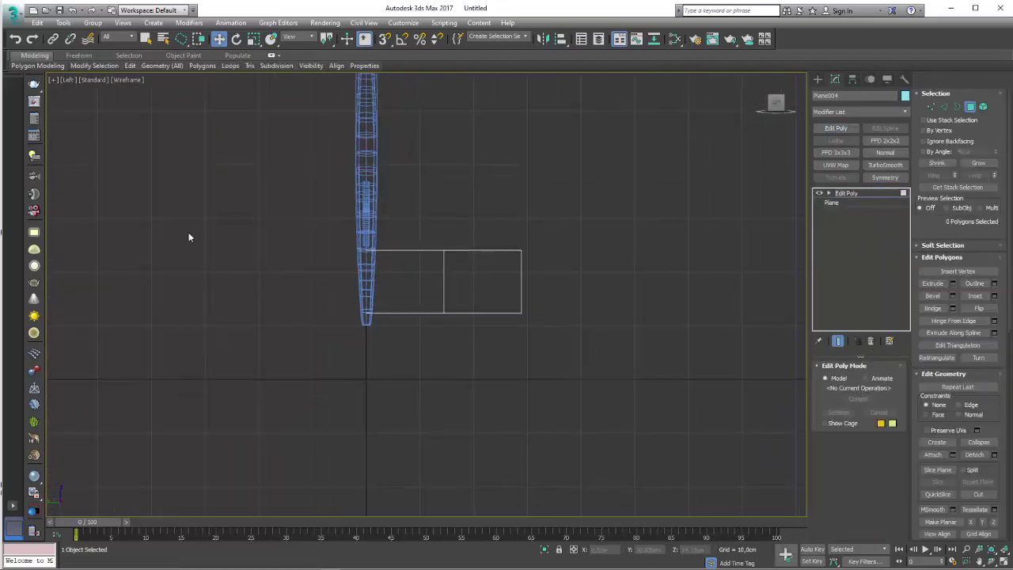
pyautogui.scroll(3, 414, 298)
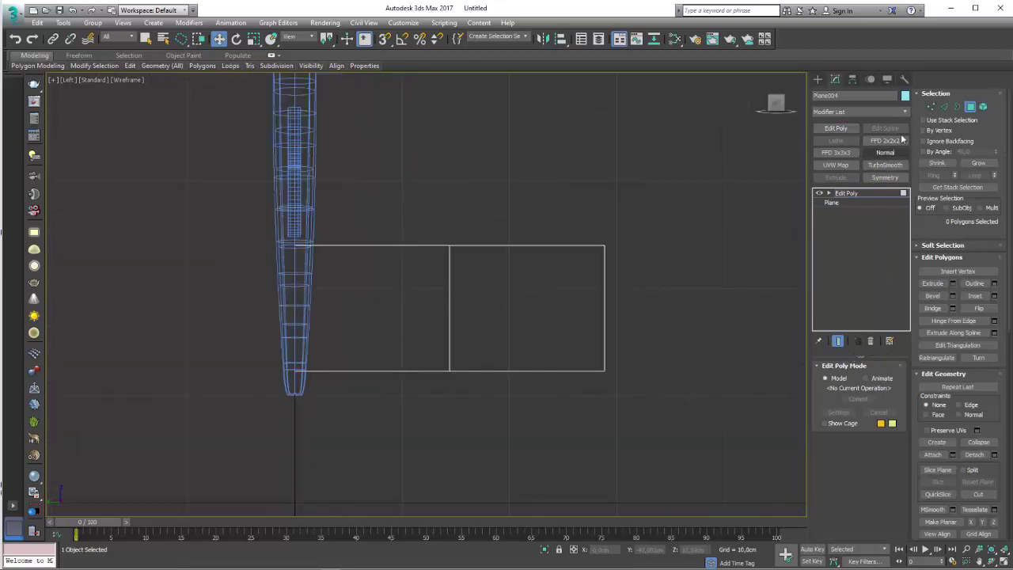
# - Move the two top edges downward to form the lower step
pyautogui.click(945, 108)
pyautogui.moveTo(381, 294); pyautogui.dragTo(380, 294)
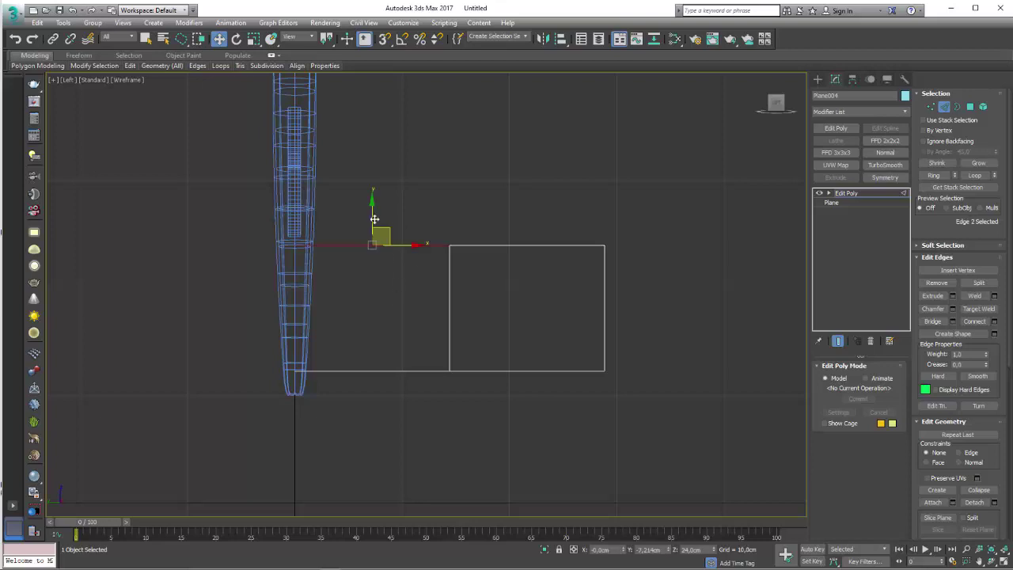
pyautogui.keyDown('ctrl'); pyautogui.click(506, 246); pyautogui.keyUp('ctrl')
pyautogui.moveTo(449, 228)
pyautogui.mouseDown()
pyautogui.moveTo(410, 309)
pyautogui.moveTo(373, 235)
pyautogui.mouseUp()
pyautogui.click(400, 317)
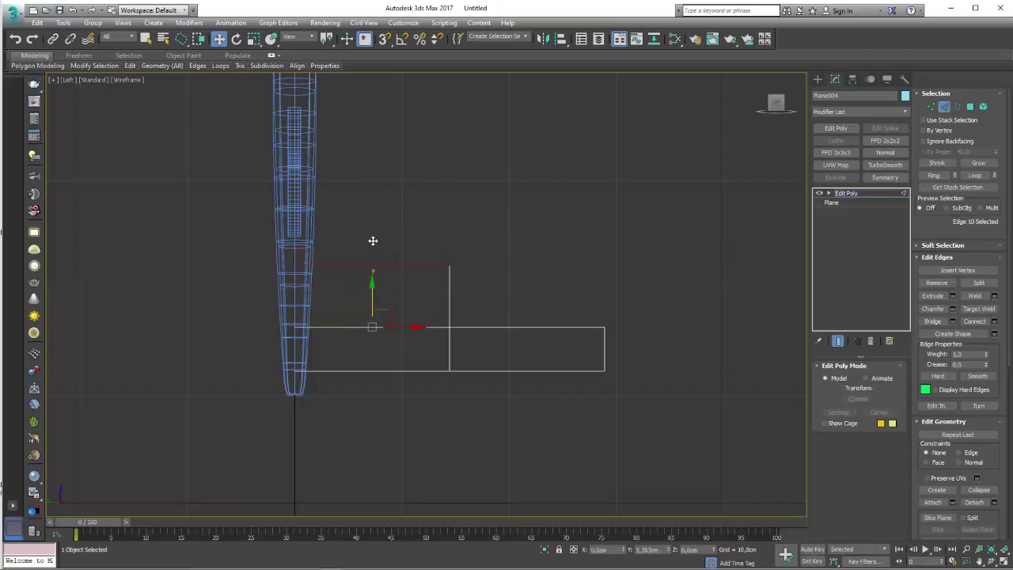
pyautogui.scroll(2, 445, 274)
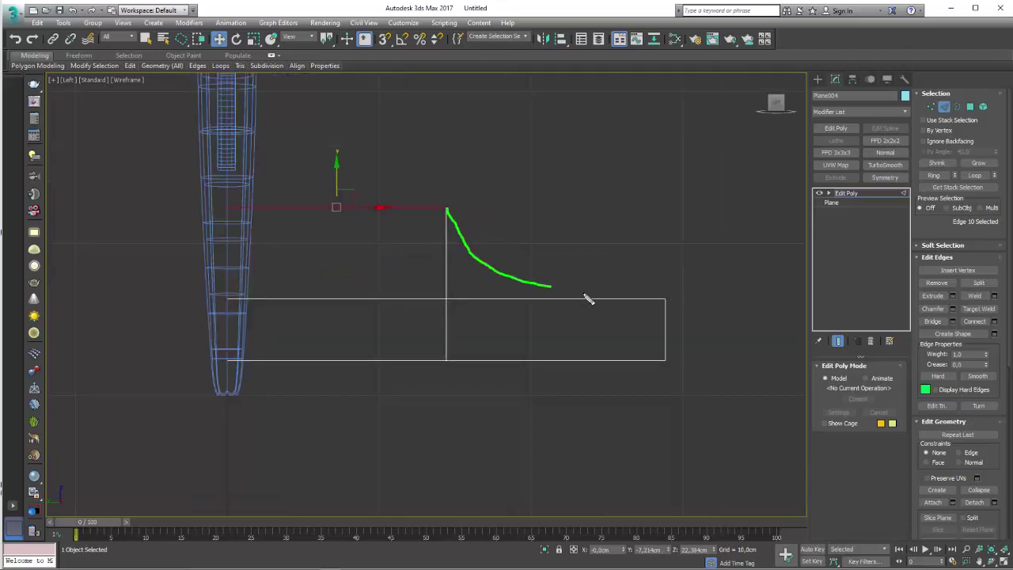
# - Push three vertices right and chamfer the step-corner vertex into a diamond
pyautogui.click(931, 106)
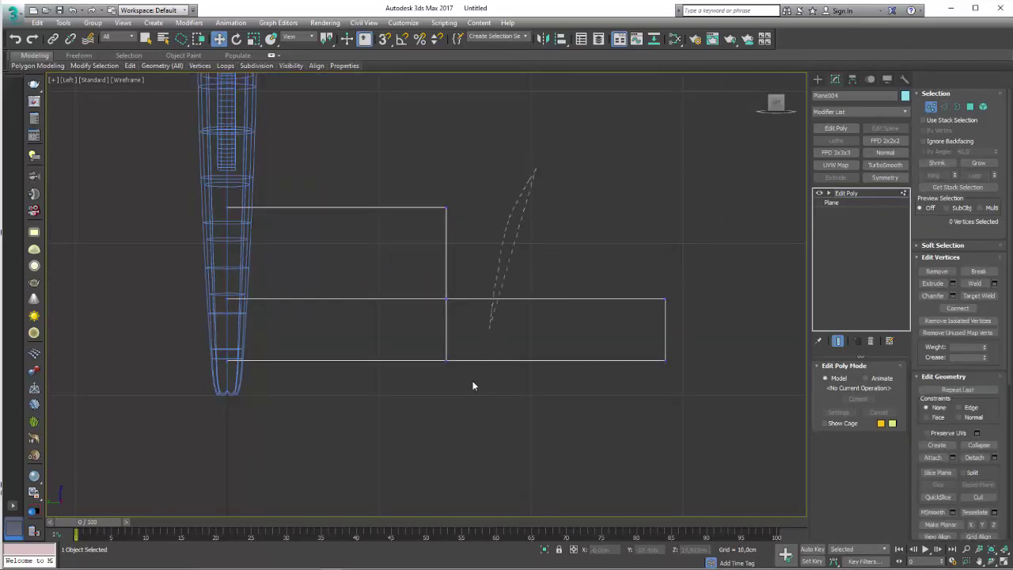
pyautogui.moveTo(475, 291); pyautogui.dragTo(543, 290)
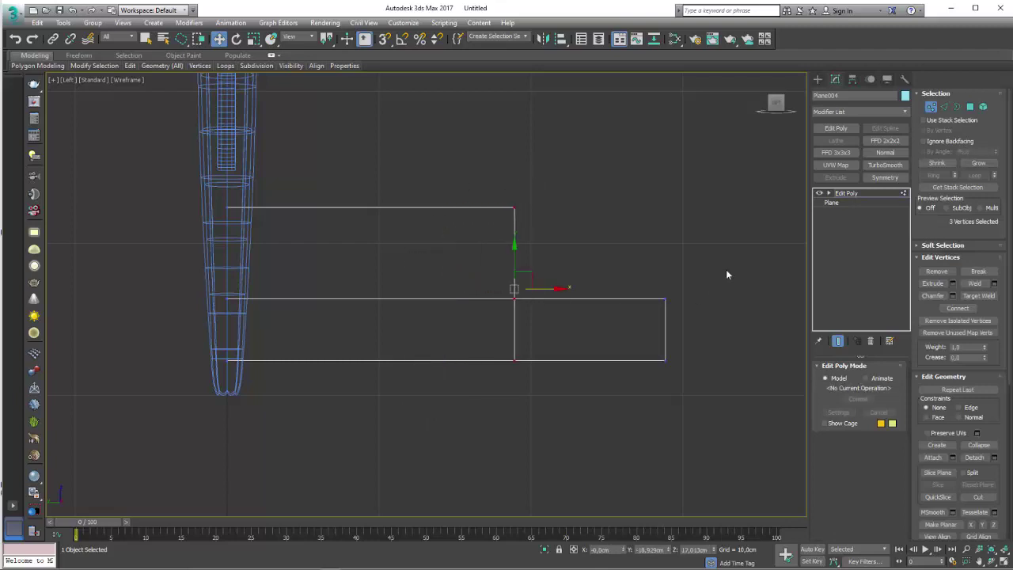
pyautogui.click(514, 298)
pyautogui.click(934, 295)
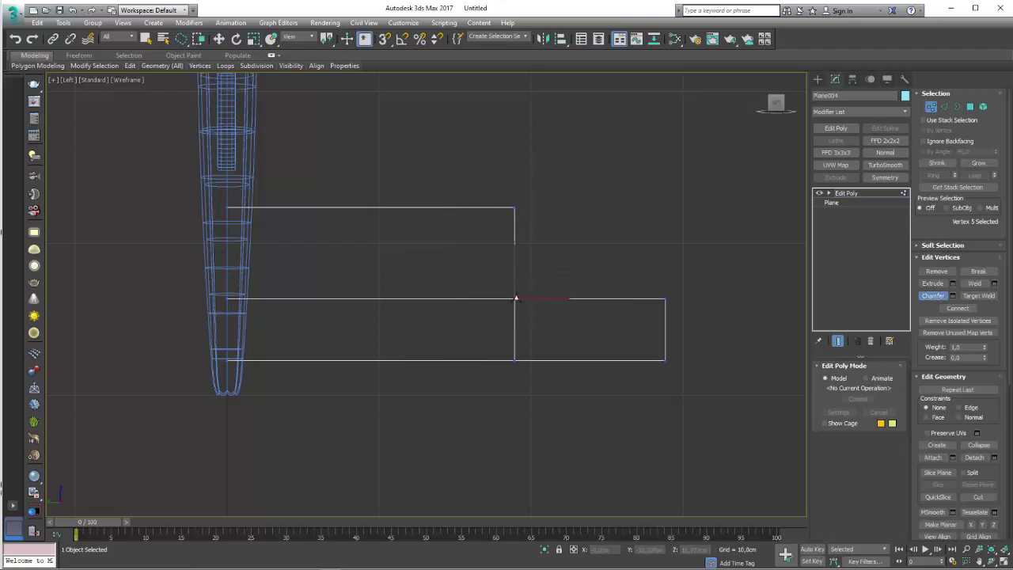
pyautogui.moveTo(515, 297); pyautogui.dragTo(531, 274)
pyautogui.press('w')
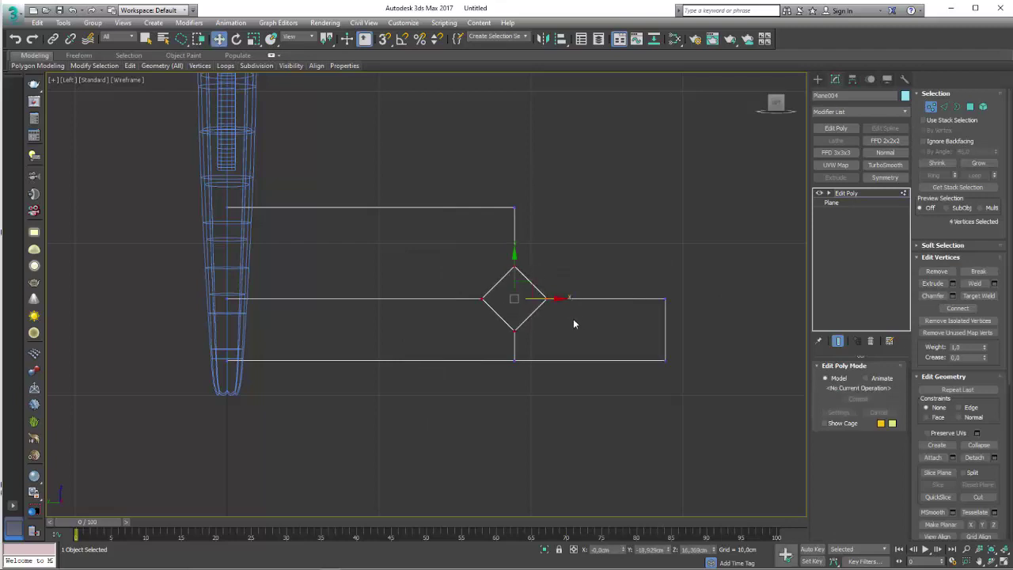
# - Cut edges from the diamond to the right and left borders
pyautogui.hotkey('alt', 'c')
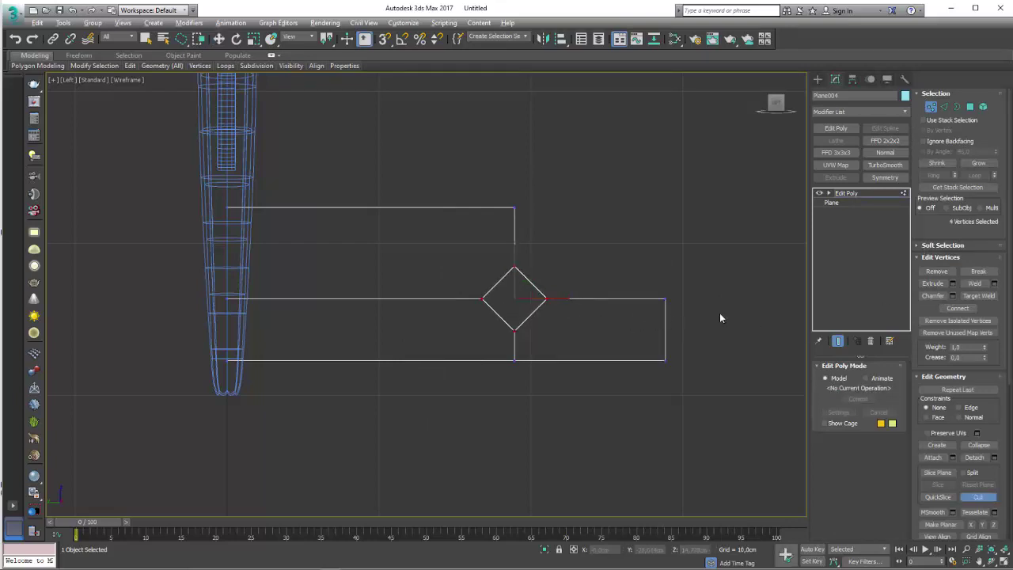
pyautogui.scroll(-3, 986, 487)
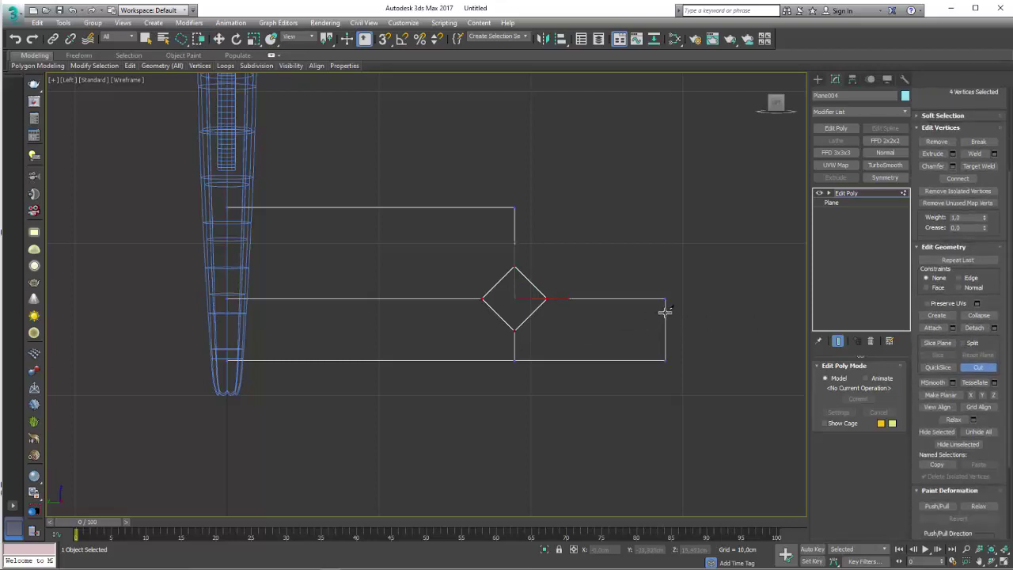
pyautogui.click(536, 309)
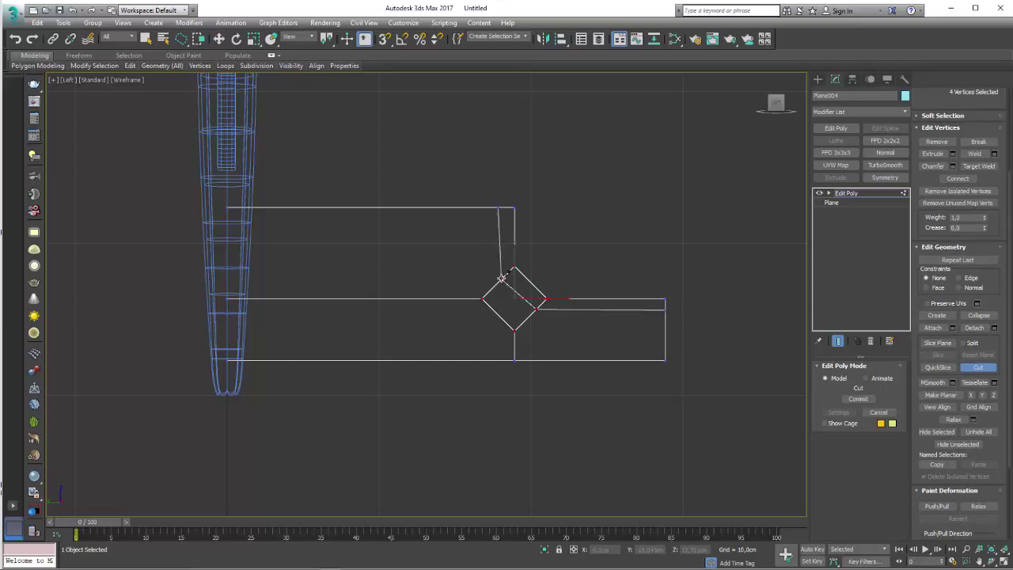
pyautogui.click(229, 278)
pyautogui.scroll(4, 507, 285)
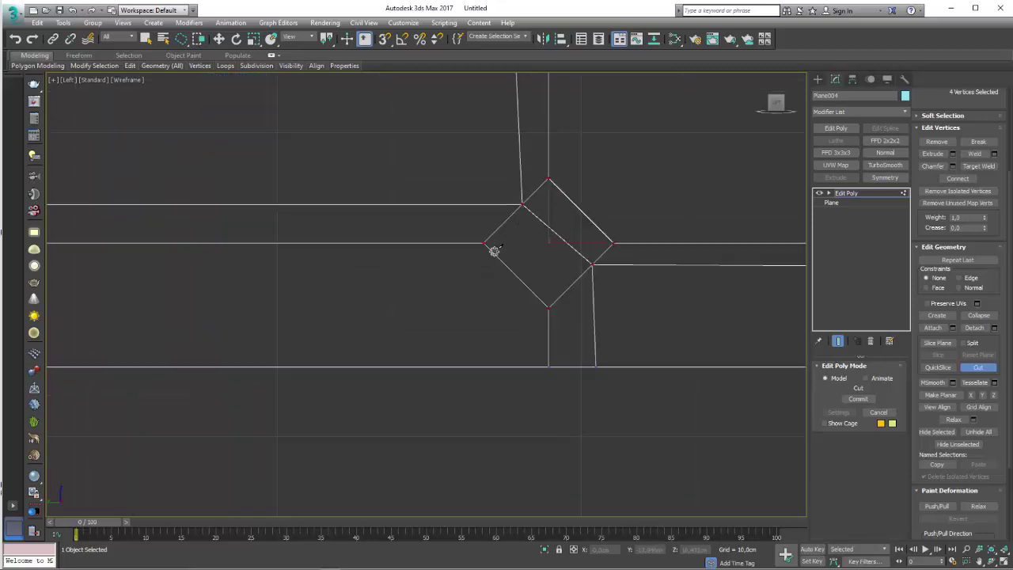
pyautogui.scroll(-4, 580, 278)
pyautogui.press('w')
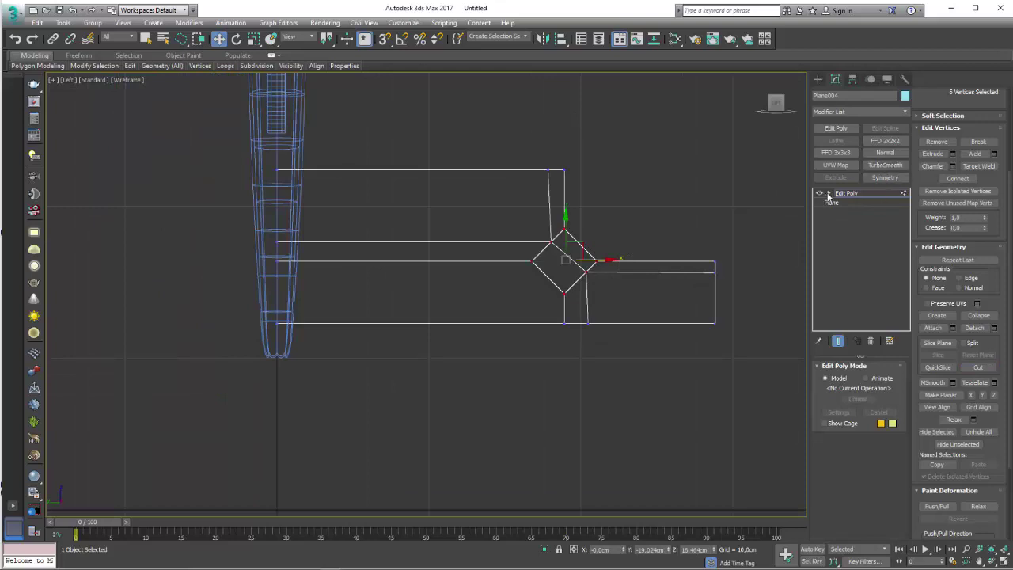
# - Select the extra edges around the diamond and remove them
pyautogui.click(828, 194)
pyautogui.click(847, 212)
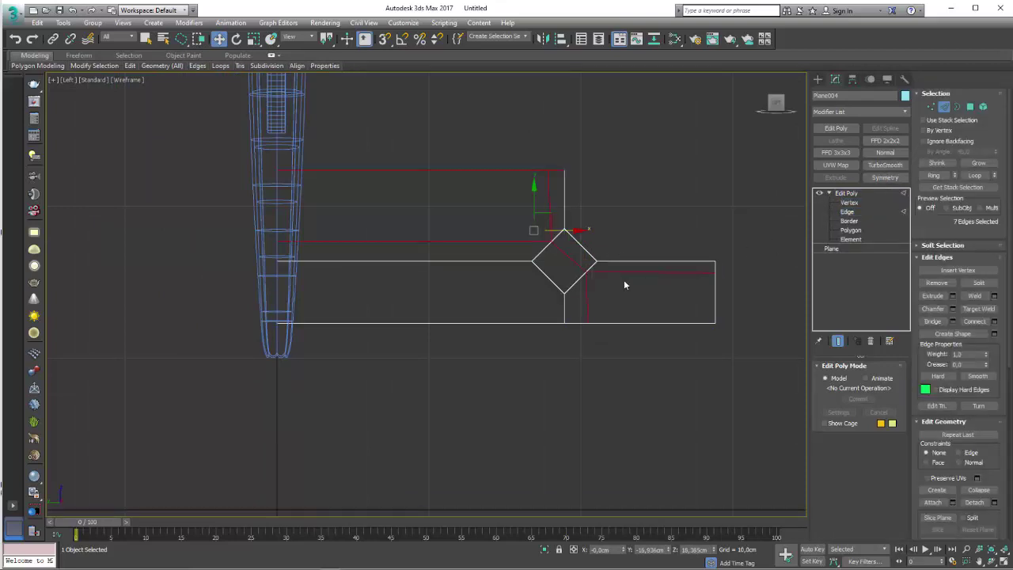
pyautogui.click(550, 279)
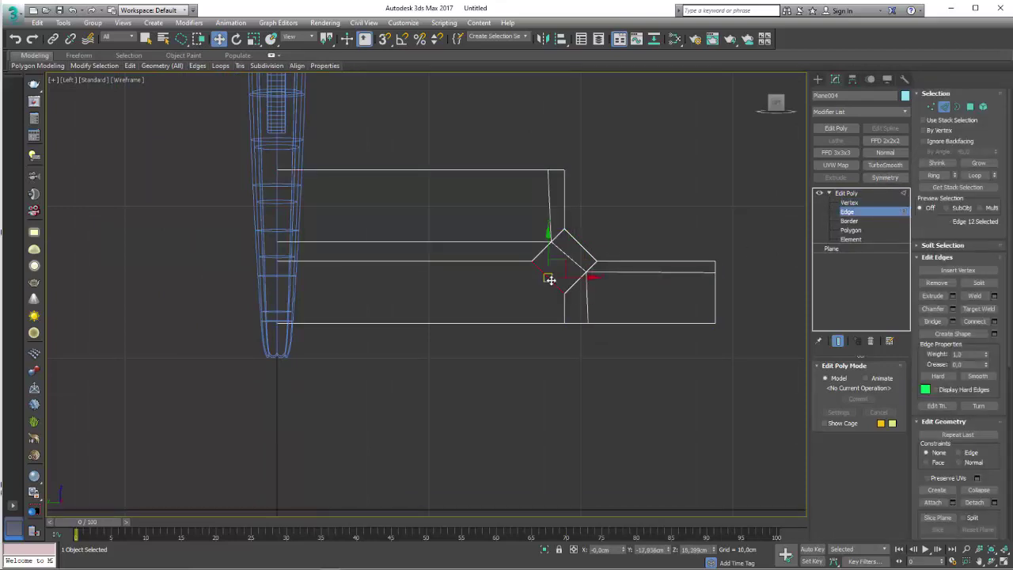
pyautogui.doubleClick(512, 262)
pyautogui.keyDown('ctrl'); pyautogui.click(566, 287); pyautogui.keyUp('ctrl')
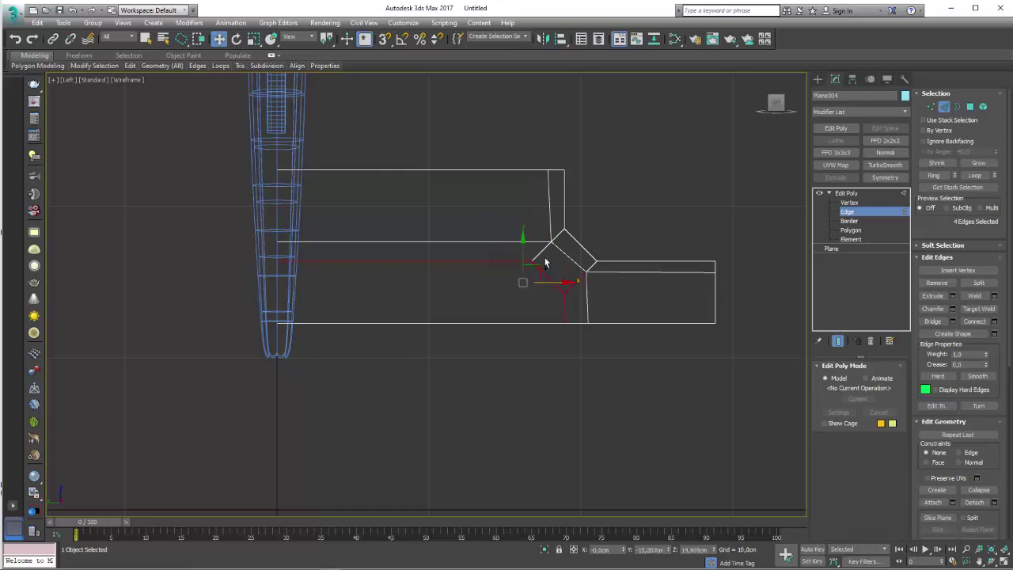
pyautogui.keyDown('ctrl'); pyautogui.click(545, 257); pyautogui.keyUp('ctrl')
pyautogui.click(939, 283)
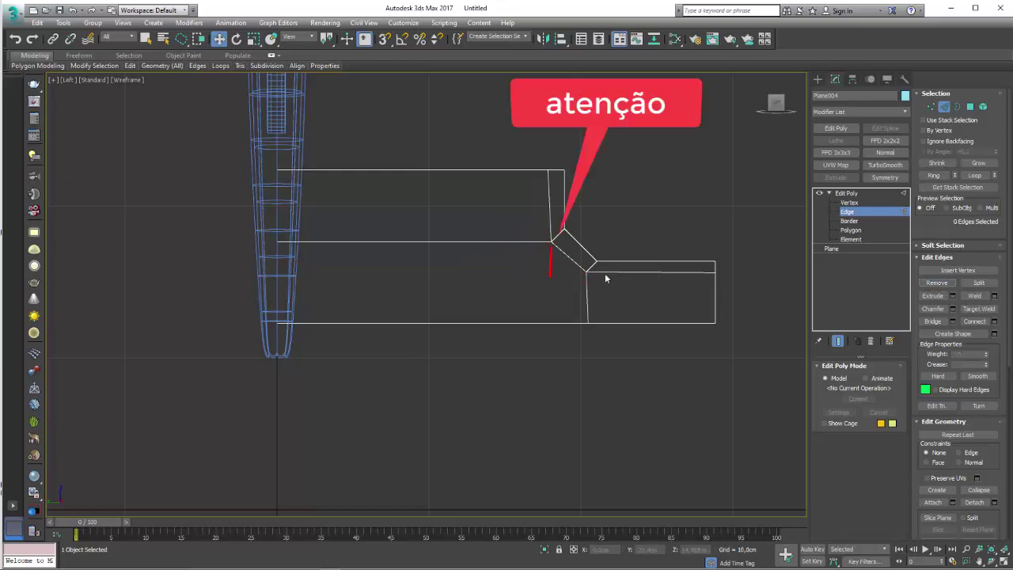
# - Add a Shell modifier to the stepped plate
pyautogui.press('2')
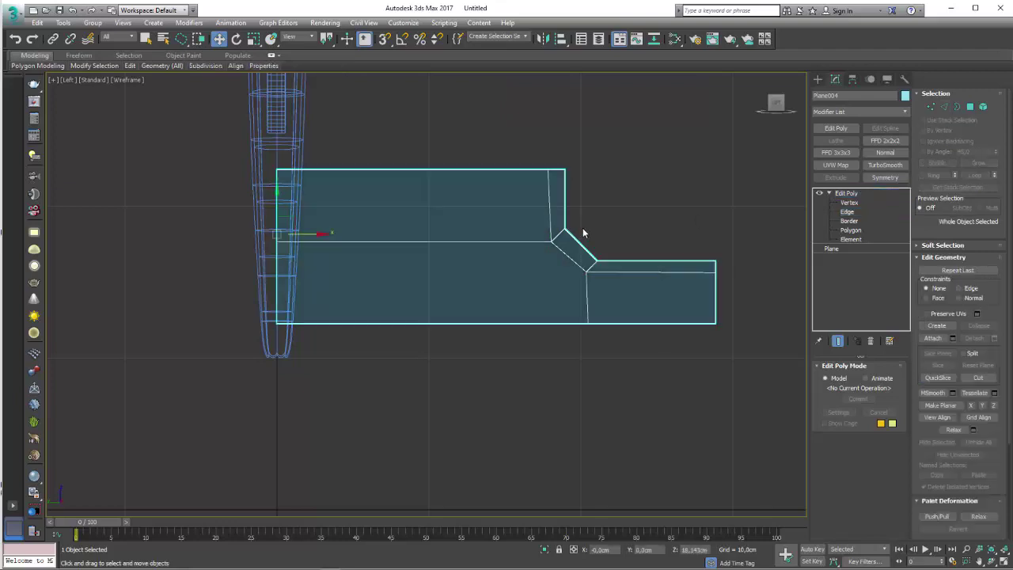
pyautogui.scroll(-4, 583, 230)
pyautogui.moveTo(638, 268)
pyautogui.keyDown('alt'); pyautogui.mouseDown(button='middle')
pyautogui.moveTo(567, 307)
pyautogui.moveTo(593, 264)
pyautogui.mouseUp(button='middle'); pyautogui.keyUp('alt')
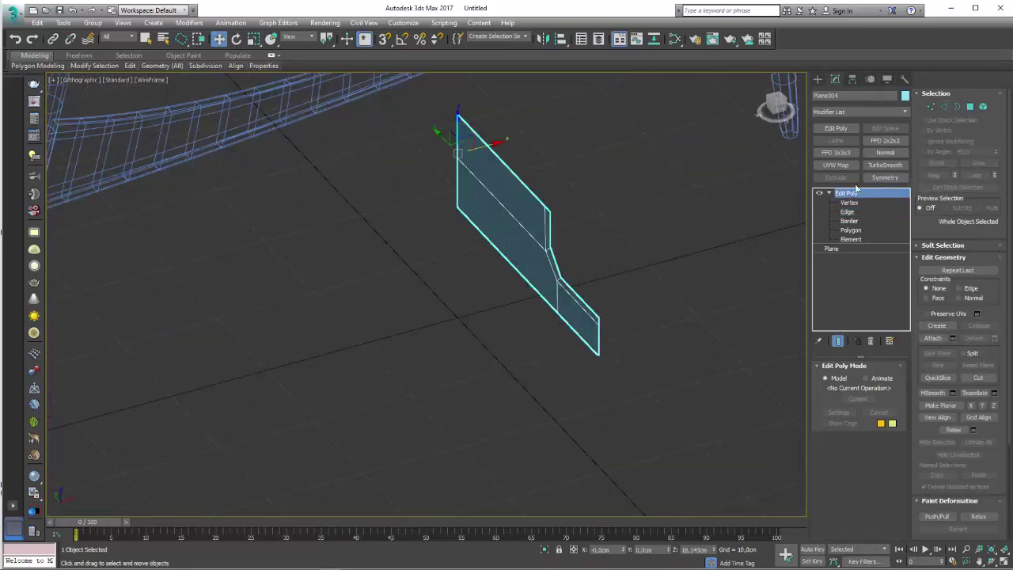
pyautogui.click(855, 112)
pyautogui.write('s')
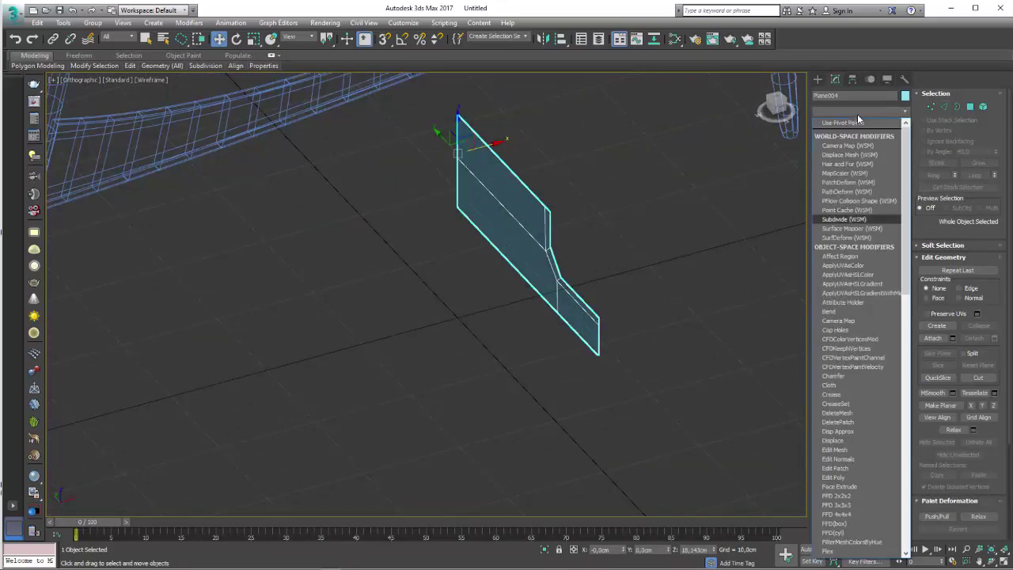
pyautogui.write('h')
pyautogui.press('Return')
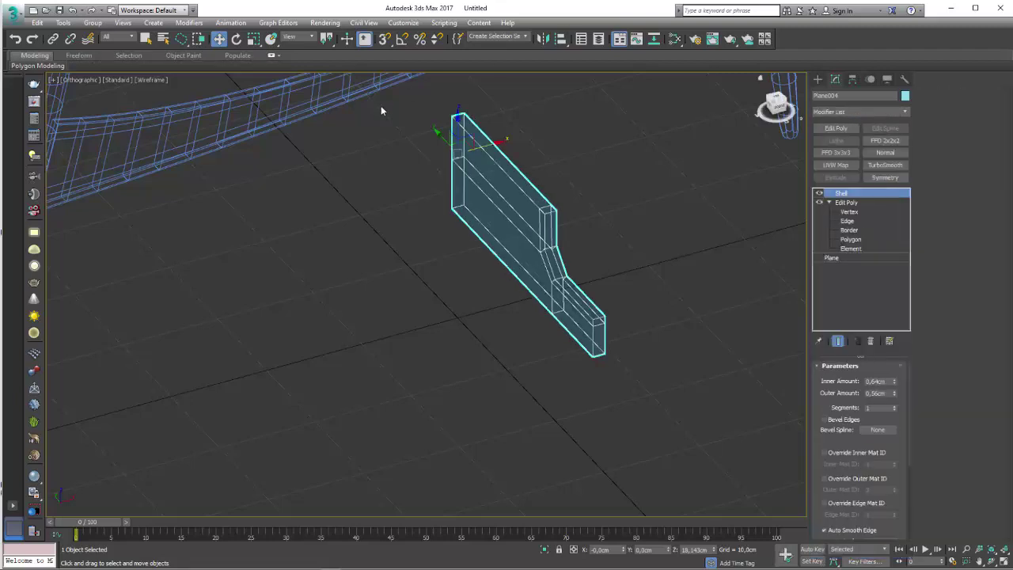
# - In Front view, move the plate up onto the chair's lower rail
pyautogui.keyDown('alt'); pyautogui.moveTo(428, 213); pyautogui.dragTo(433, 247, button='middle'); pyautogui.keyUp('alt')
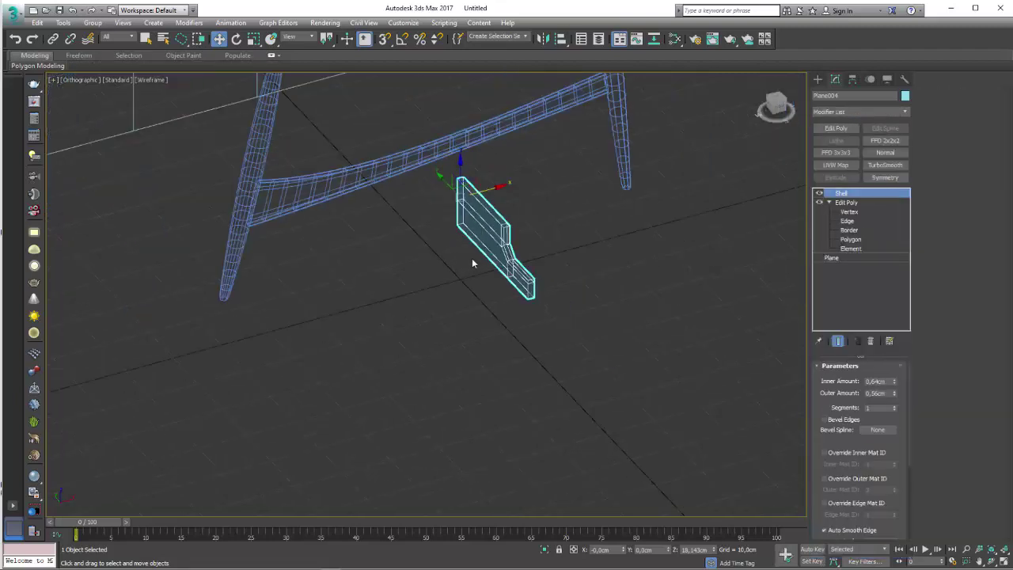
pyautogui.press('f')
pyautogui.scroll(5, 499, 293)
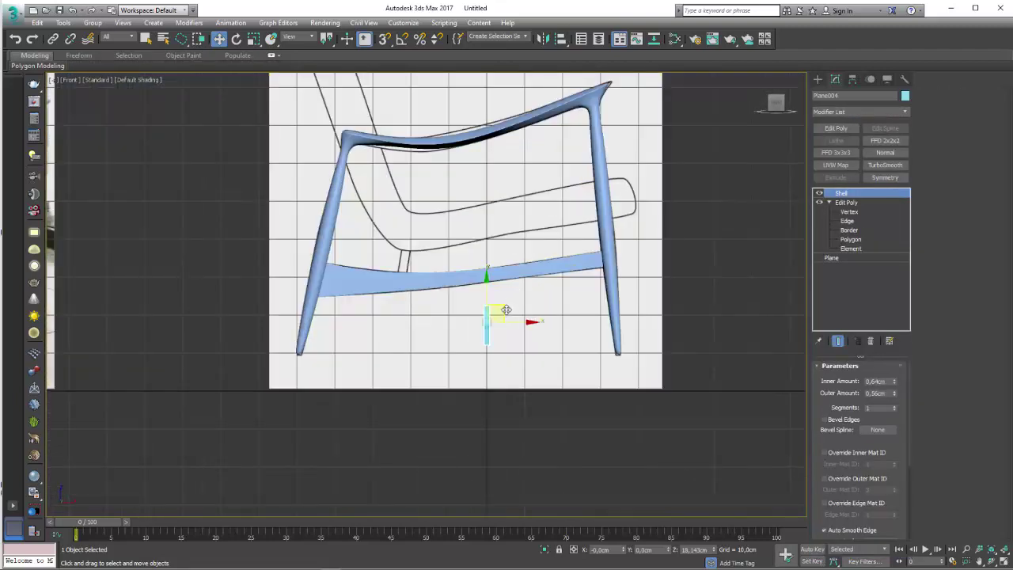
pyautogui.moveTo(506, 310); pyautogui.dragTo(422, 270)
pyautogui.scroll(5, 403, 274)
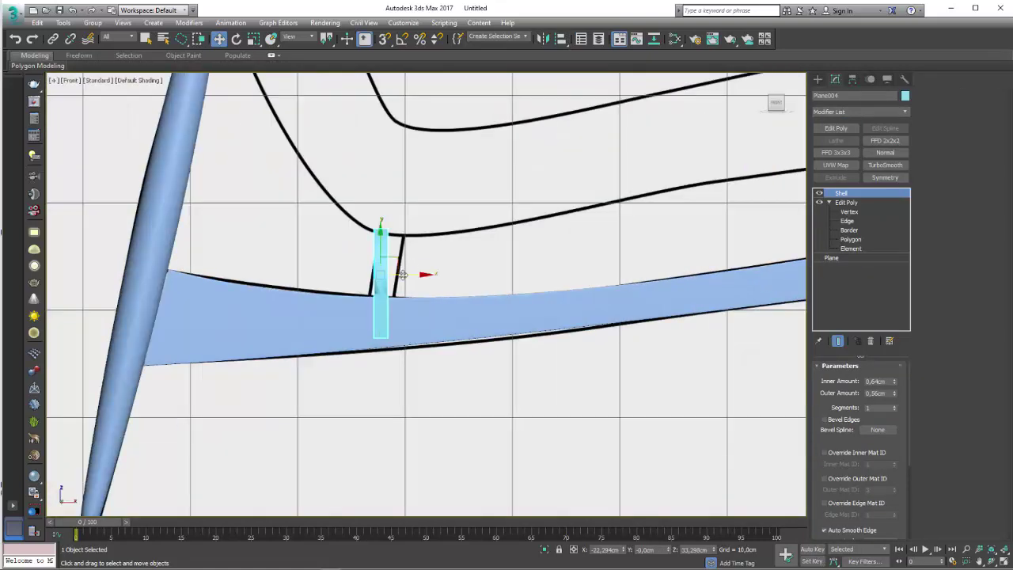
pyautogui.moveTo(403, 274)
pyautogui.mouseDown(button='middle')
pyautogui.moveTo(445, 286)
pyautogui.moveTo(463, 301)
pyautogui.moveTo(451, 306)
pyautogui.moveTo(499, 330)
pyautogui.moveTo(425, 299)
pyautogui.moveTo(430, 305)
pyautogui.moveTo(392, 301)
pyautogui.mouseUp(button='middle')
pyautogui.scroll(-5, 446, 309)
pyautogui.scroll(3, 429, 306)
pyautogui.scroll(-2, 438, 304)
# - Inspect the chair frame's raw mesh with OpenSubdiv off, then restore smoothing
pyautogui.click(398, 305)
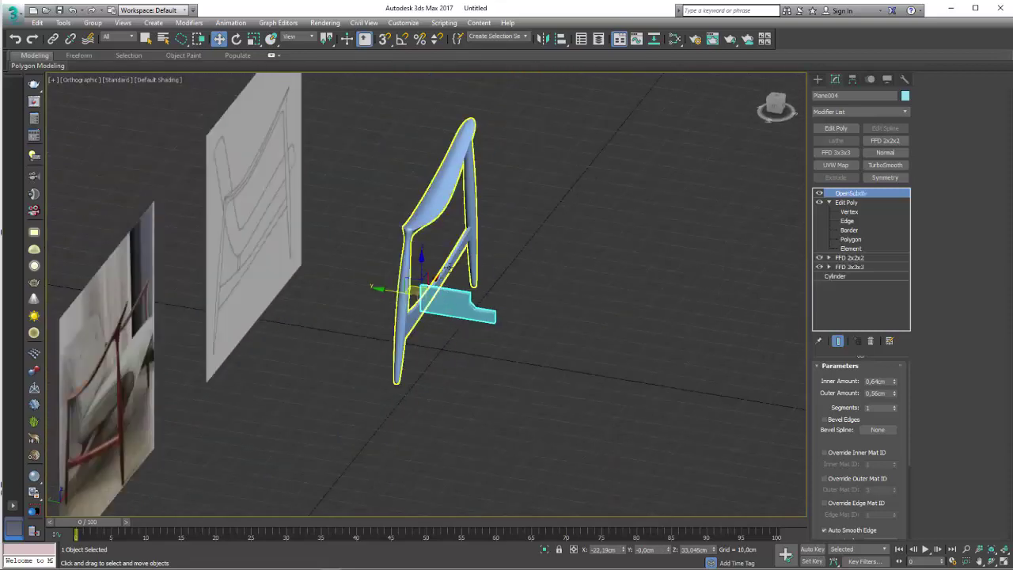
pyautogui.keyDown('alt'); pyautogui.moveTo(583, 276); pyautogui.dragTo(422, 285, button='middle'); pyautogui.keyUp('alt')
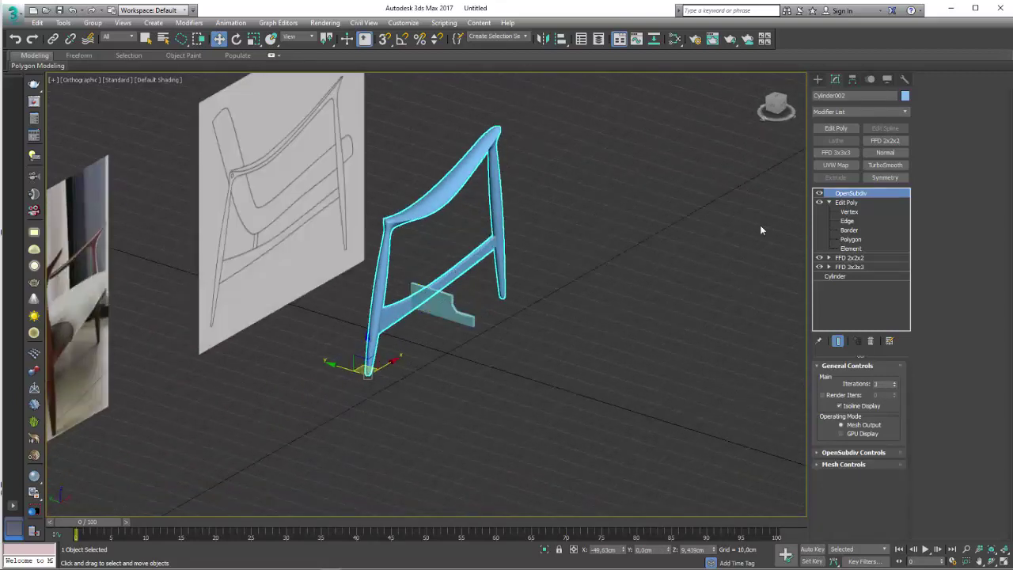
pyautogui.click(855, 248)
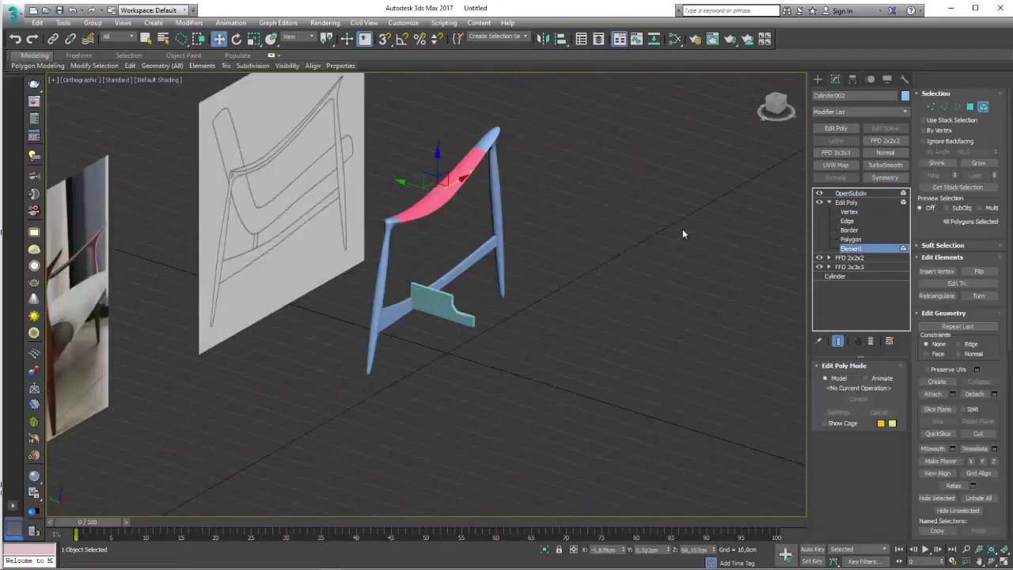
pyautogui.click(820, 194)
pyautogui.hotkey('ctrl', 'a')
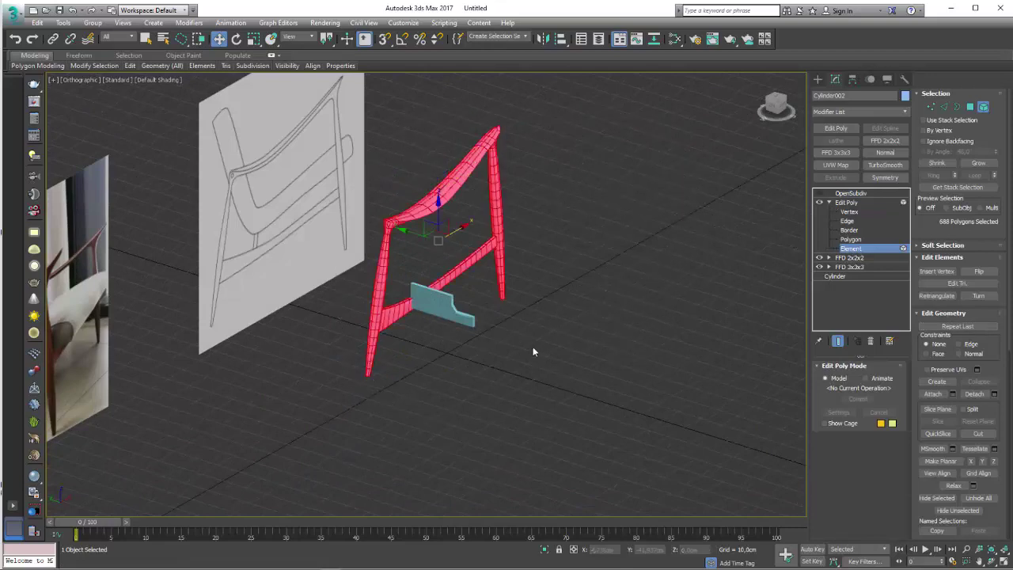
pyautogui.moveTo(406, 275)
pyautogui.keyDown('alt'); pyautogui.mouseDown(button='middle')
pyautogui.moveTo(475, 306)
pyautogui.moveTo(523, 308)
pyautogui.mouseUp(button='middle'); pyautogui.keyUp('alt')
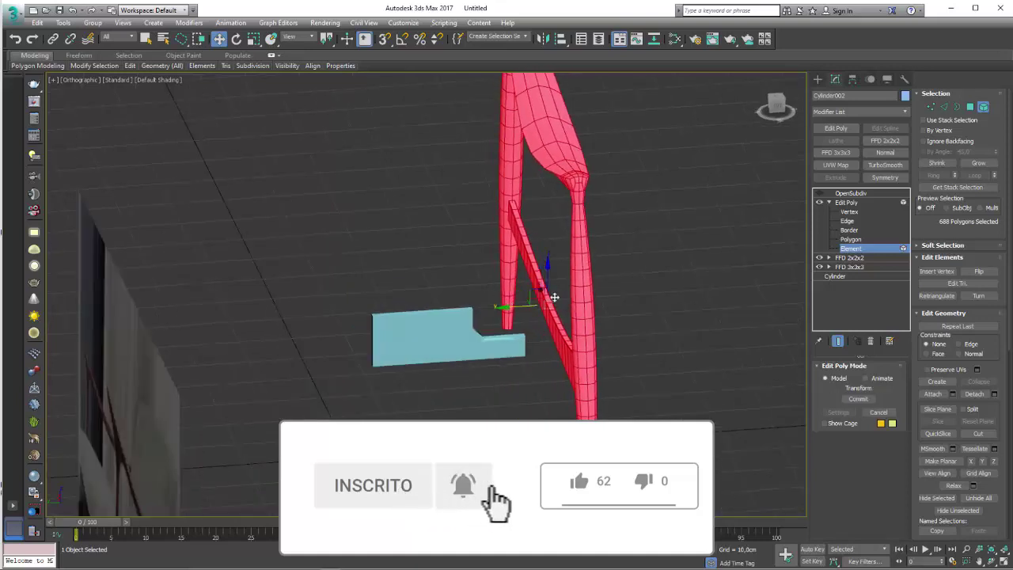
pyautogui.click(847, 193)
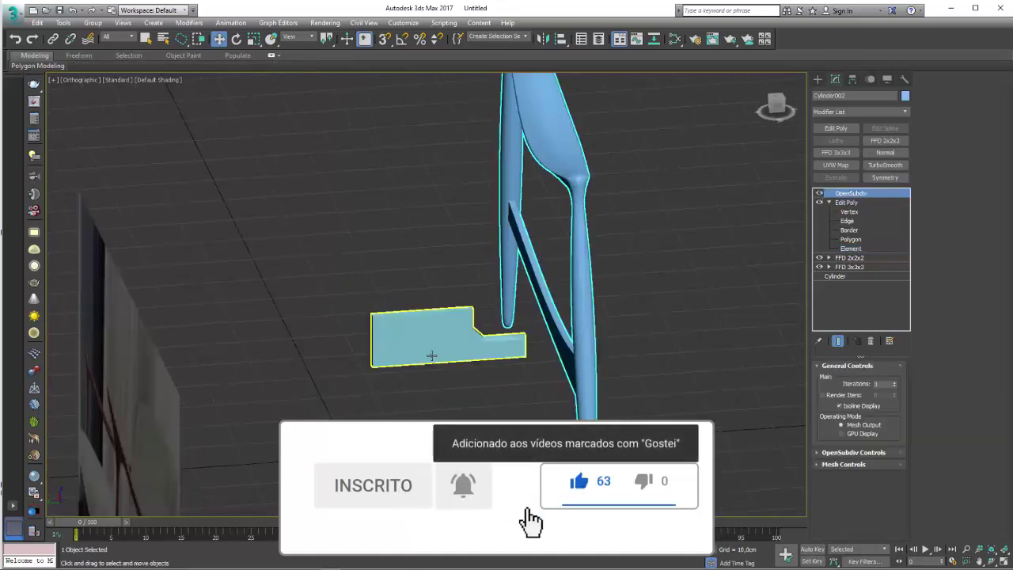
# - Move the plate's right-side vertices right so the step meets the leg
pyautogui.click(509, 345)
pyautogui.click(848, 211)
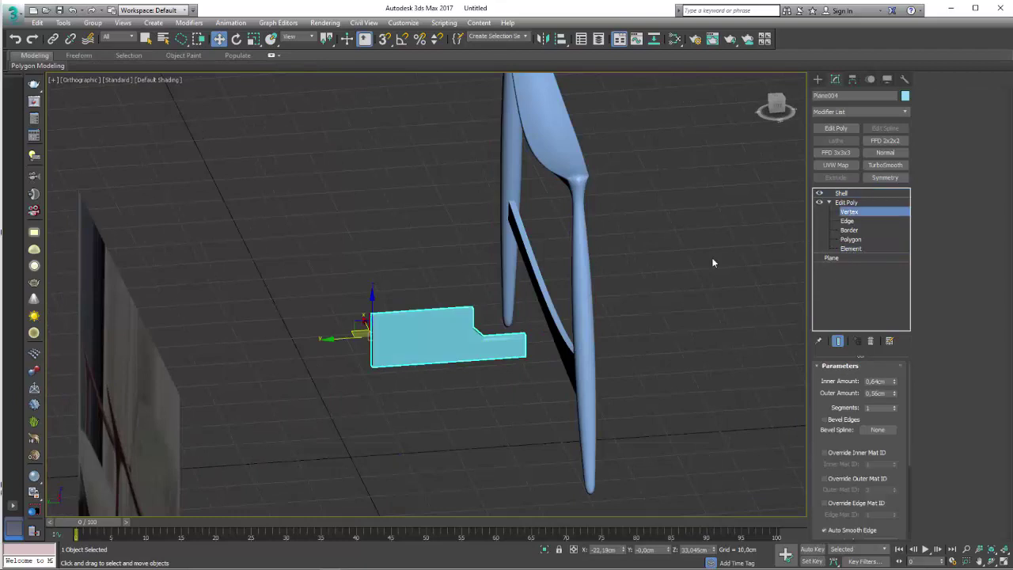
pyautogui.moveTo(590, 396); pyautogui.dragTo(587, 393)
pyautogui.moveTo(457, 341); pyautogui.dragTo(488, 337)
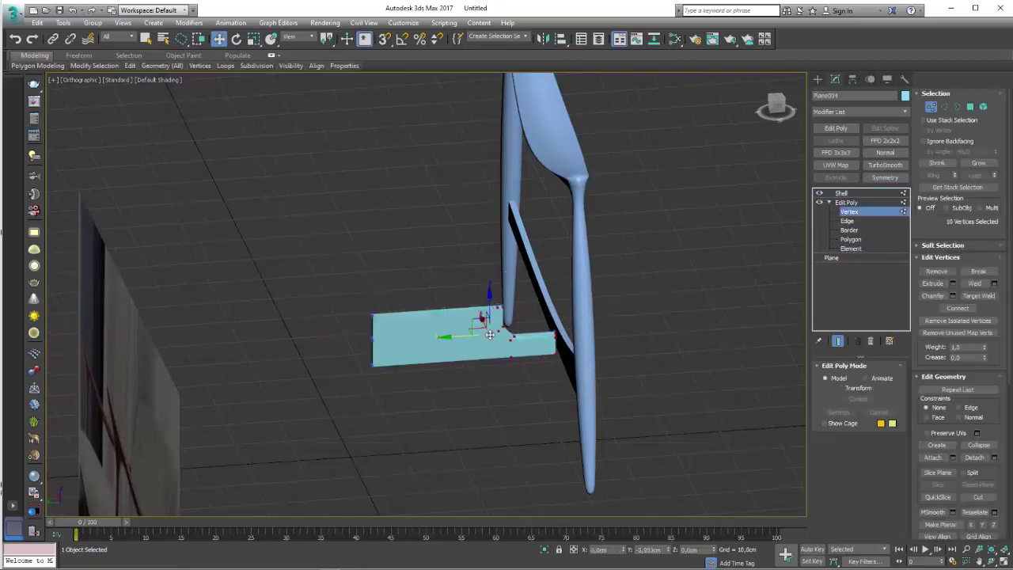
pyautogui.scroll(5, 489, 336)
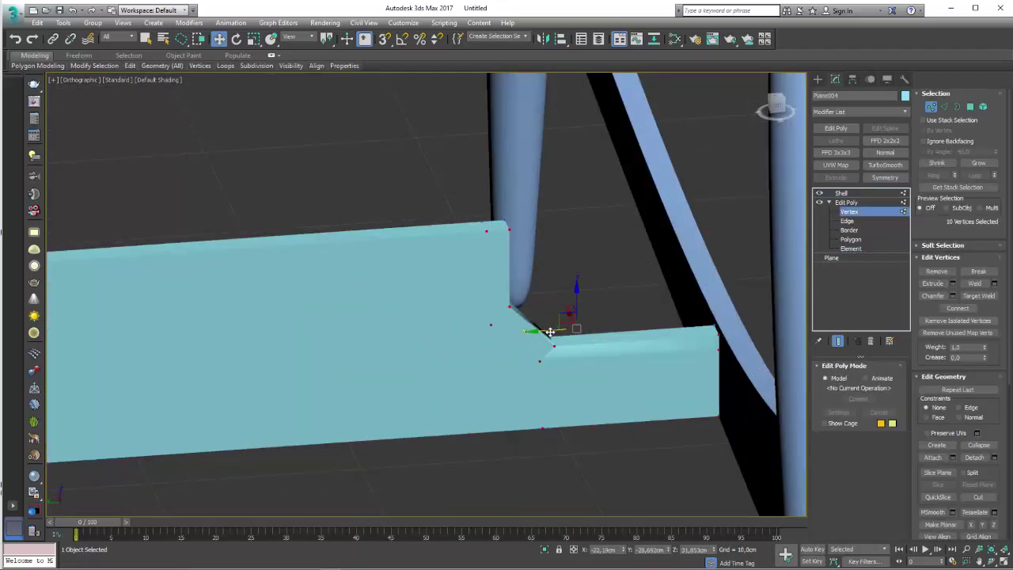
pyautogui.moveTo(550, 332); pyautogui.dragTo(555, 333)
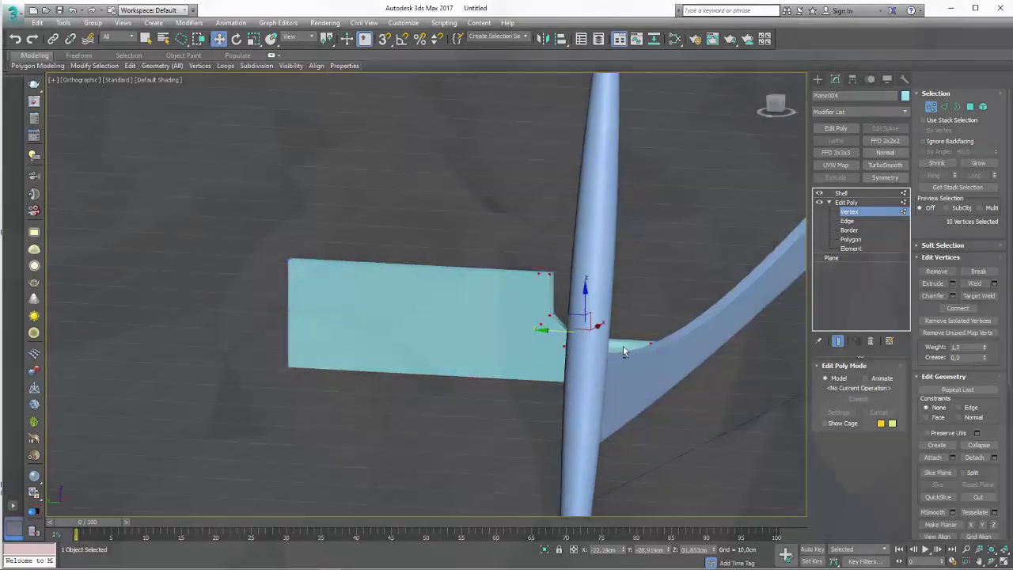